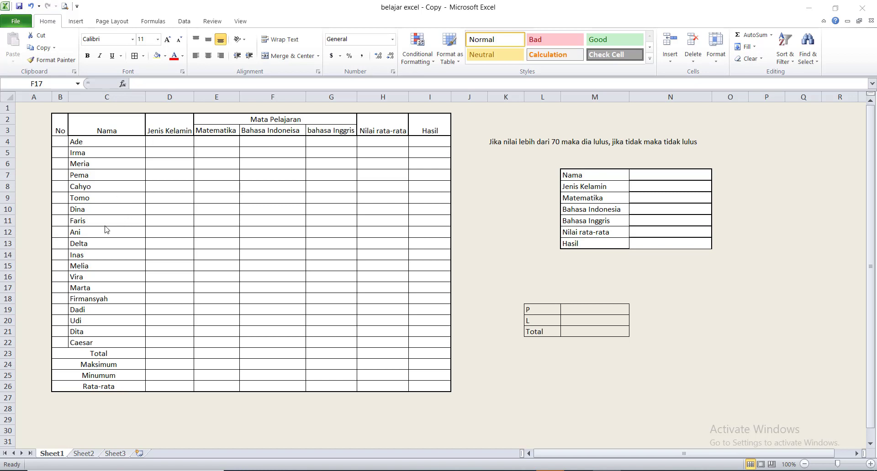
pyautogui.click(551, 318)
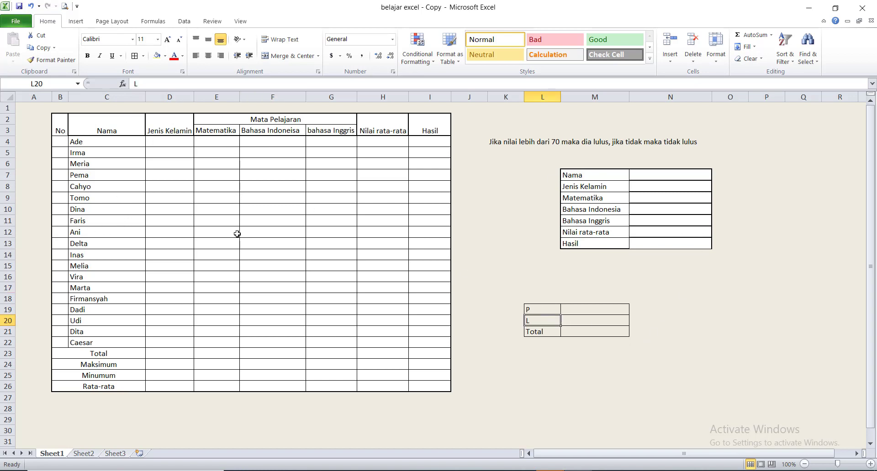
pyautogui.click(232, 161)
pyautogui.click(230, 138)
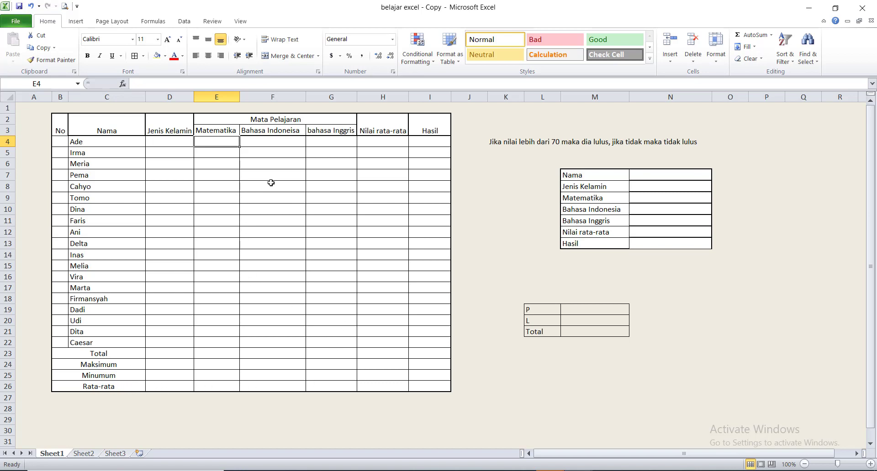
pyautogui.click(167, 141)
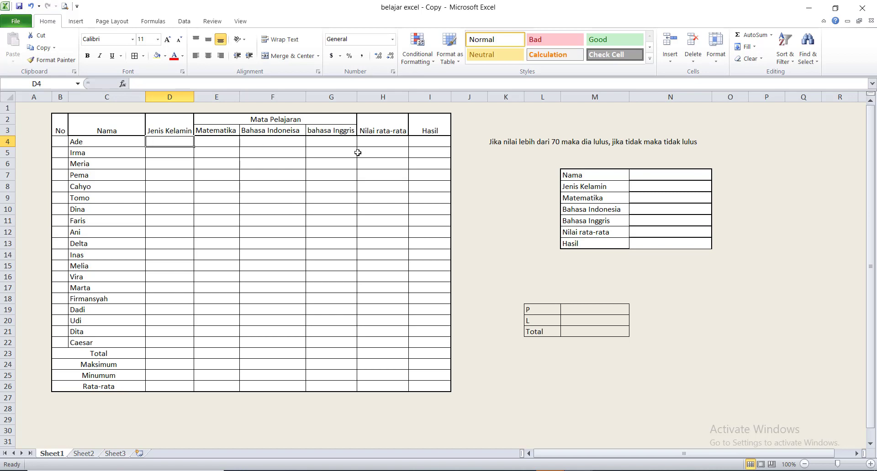
# Enter the first two row numbers, 1 and 2, in cells B4 and B5 of the No column.
pyautogui.click(57, 140)
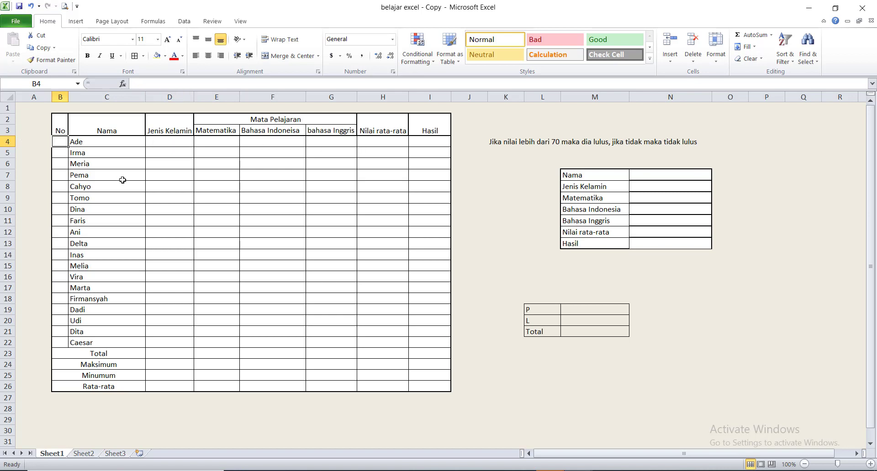
pyautogui.write('1')
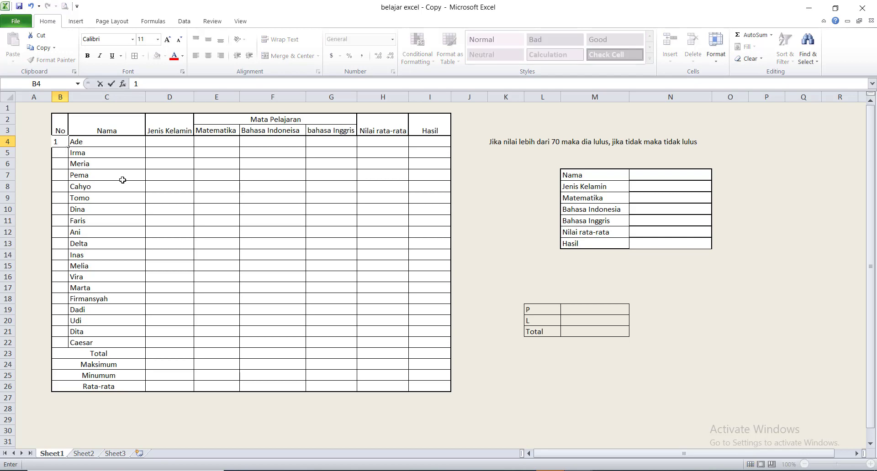
pyautogui.press('Return')
pyautogui.write('2')
pyautogui.press('Return')
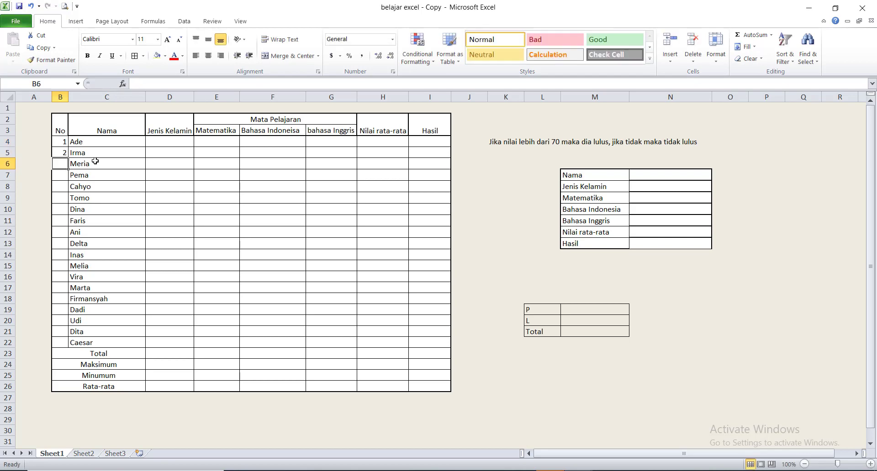
# Extend the 1, 2 number series from B4:B5 down to B22 so every listed student is numbered through 19.
pyautogui.click(58, 137)
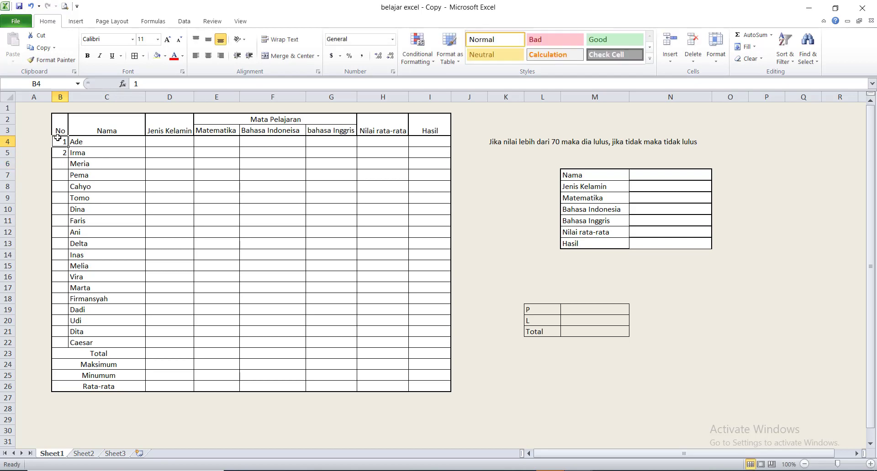
pyautogui.moveTo(57, 137); pyautogui.dragTo(64, 154)
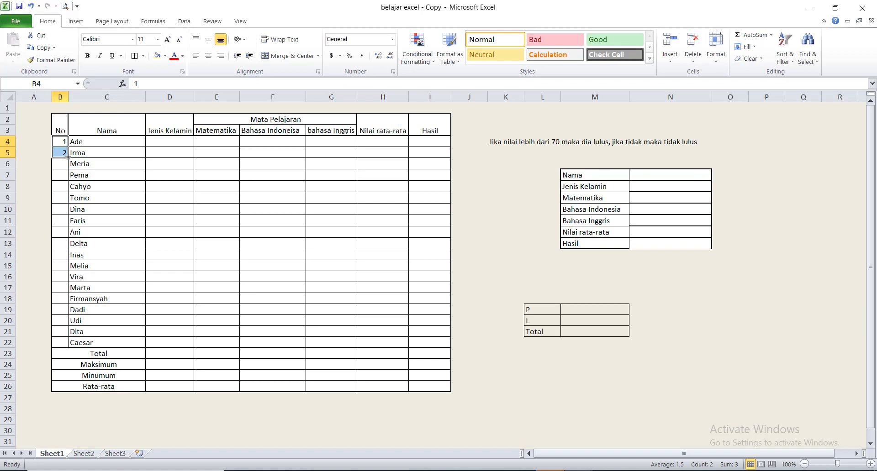
pyautogui.moveTo(68, 157); pyautogui.dragTo(68, 157)
pyautogui.moveTo(68, 158); pyautogui.dragTo(71, 344)
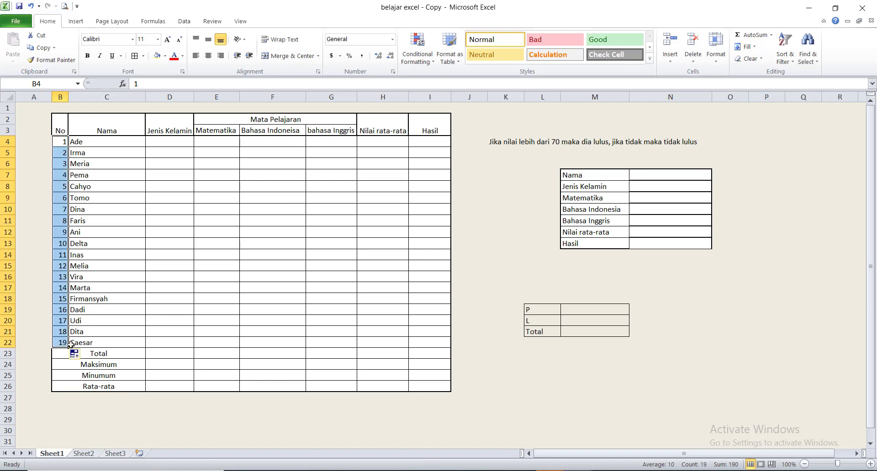
pyautogui.click(63, 172)
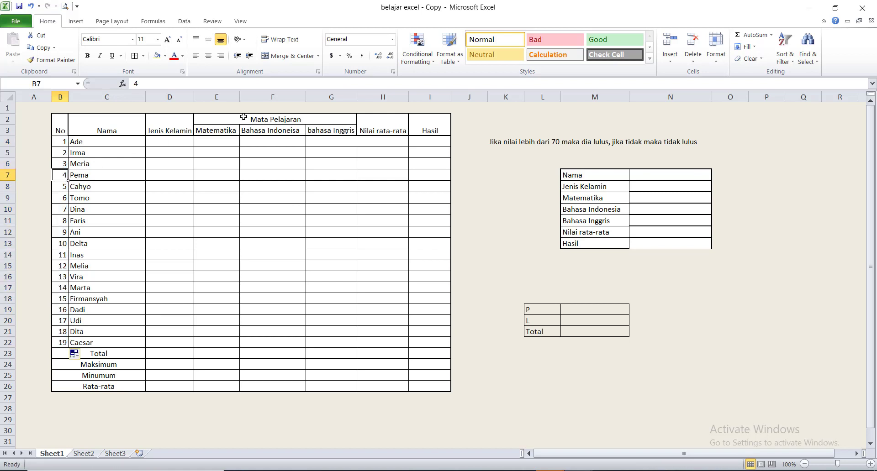
# Enter p as the Jenis Kelamin for the first four students, in cells D4 to D7.
pyautogui.click(181, 143)
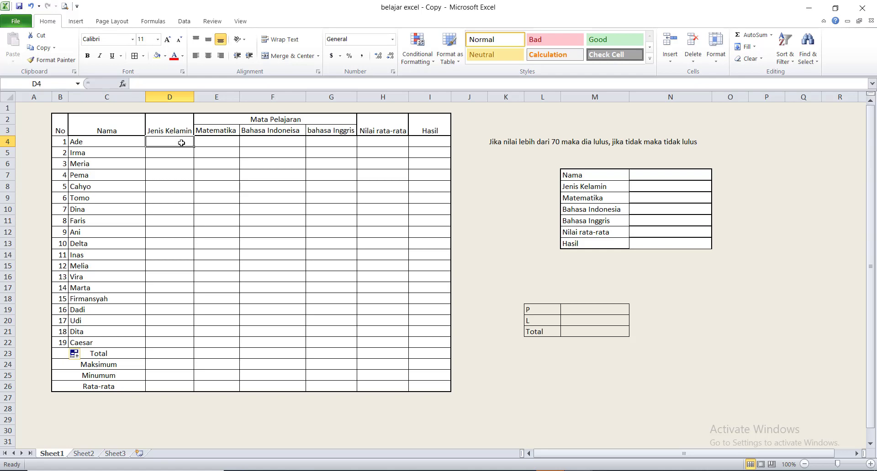
pyautogui.write('p')
pyautogui.press('Return')
pyautogui.write('p')
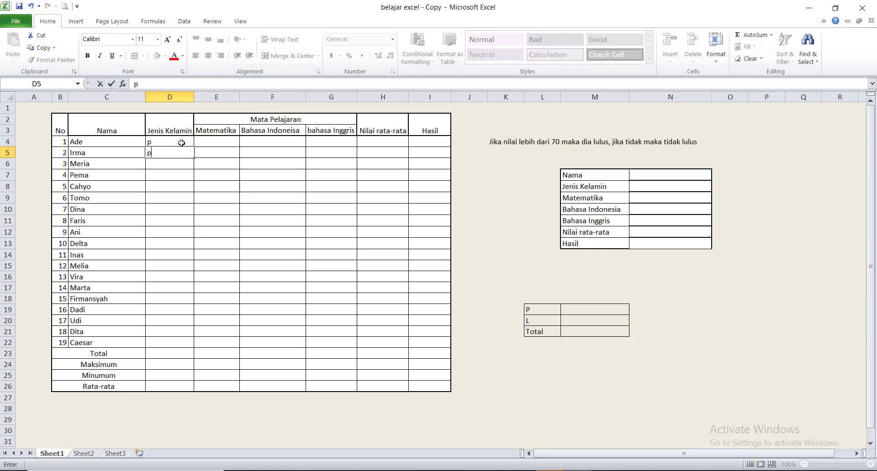
pyautogui.press('Return')
pyautogui.write('p')
pyautogui.press('Return')
pyautogui.write('p')
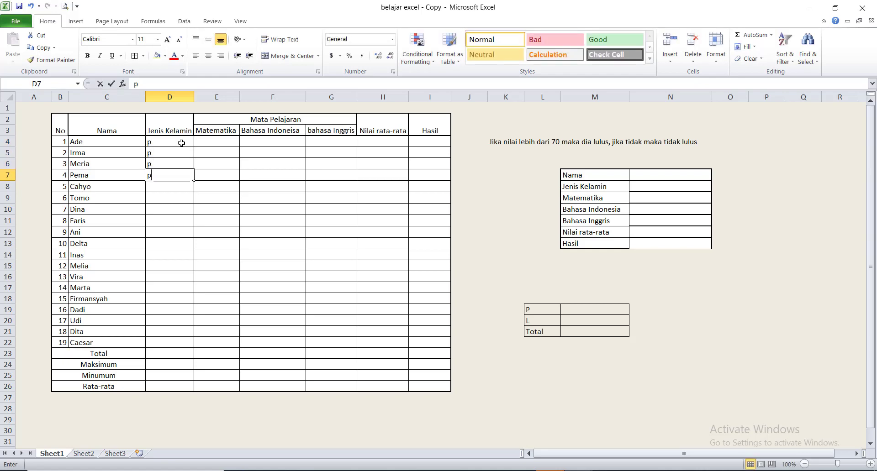
pyautogui.press('Return')
# Fill Jenis Kelamin cells D8 to D12 with l, l, p, l and p.
pyautogui.write('l')
pyautogui.press('Return')
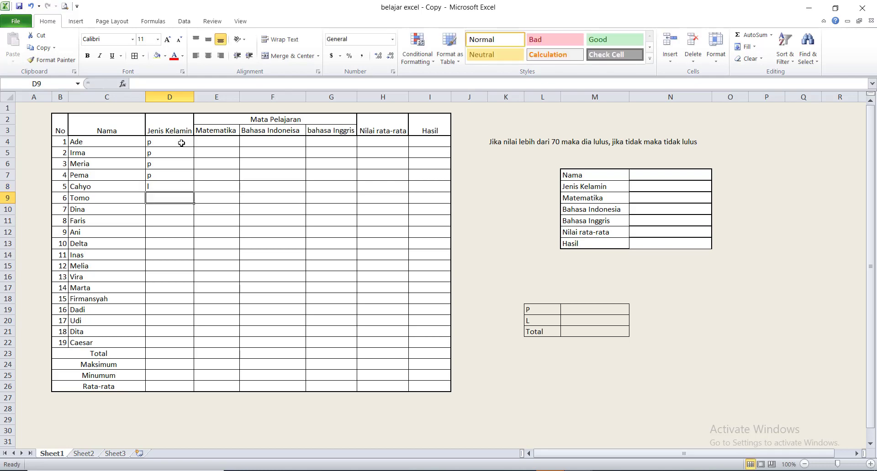
pyautogui.write('l')
pyautogui.press('Return')
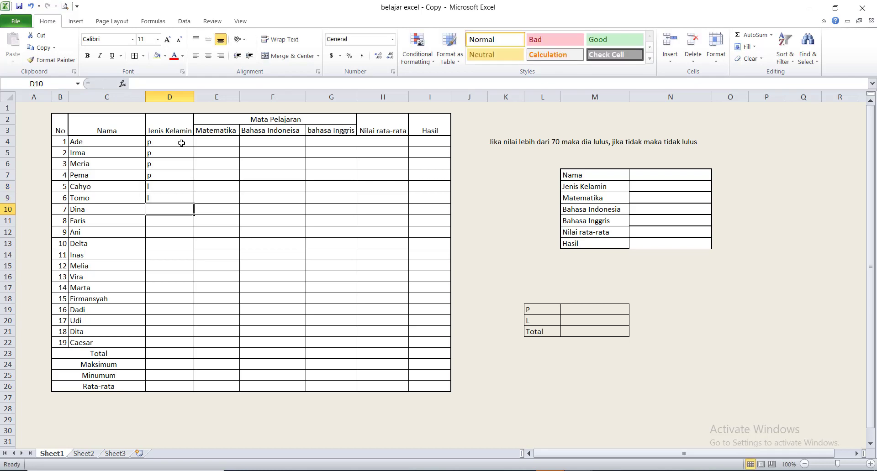
pyautogui.write('p')
pyautogui.press('Return')
pyautogui.write('l')
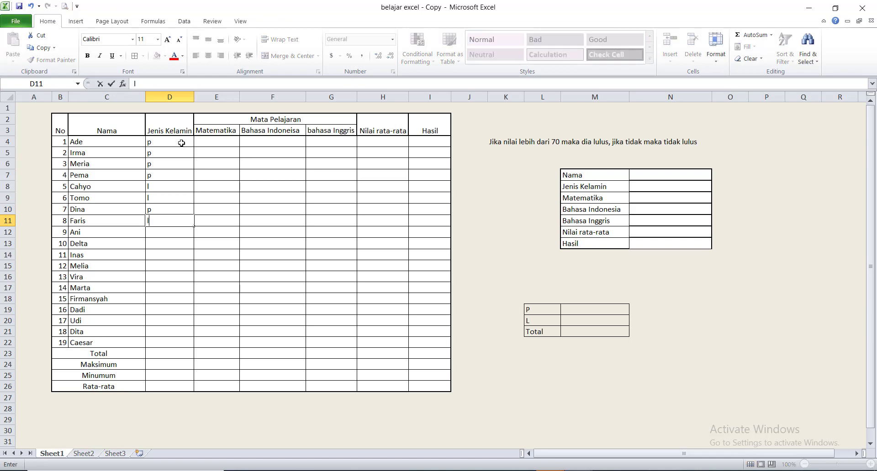
pyautogui.press('Return')
pyautogui.write('p')
pyautogui.press('Return')
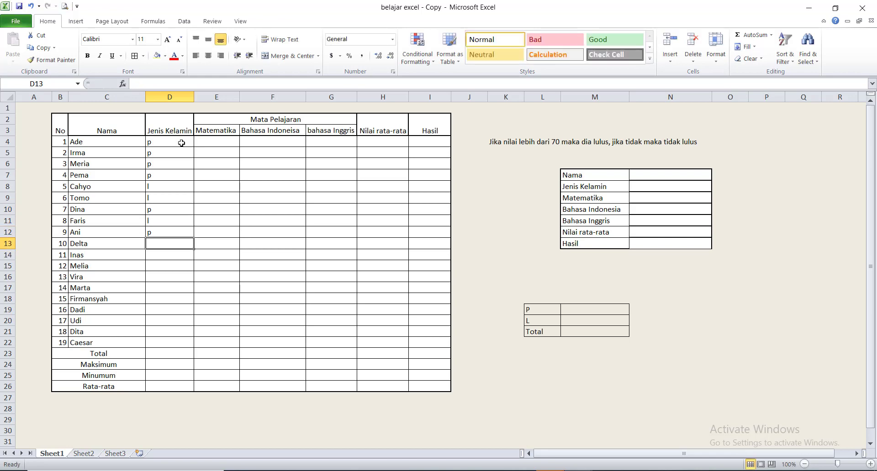
# Fill Jenis Kelamin cells D13 to D17 with p, l, p, p and p.
pyautogui.write('p')
pyautogui.press('Return')
pyautogui.write('l')
pyautogui.press('Return')
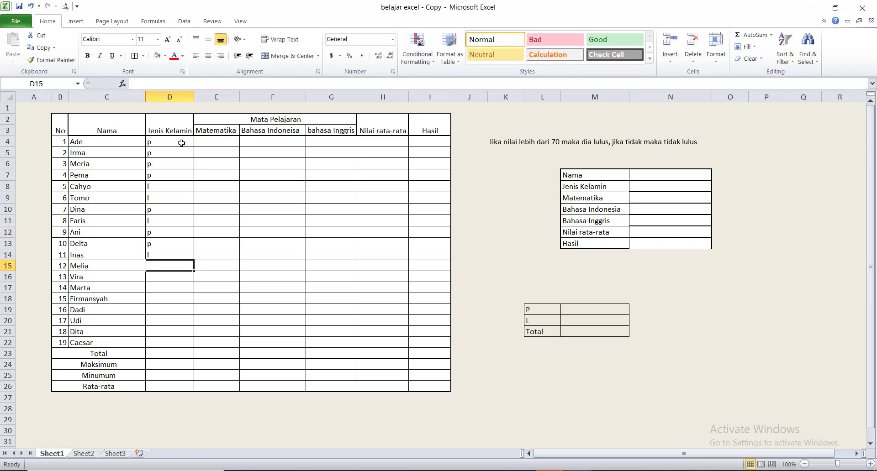
pyautogui.write('p')
pyautogui.press('Return')
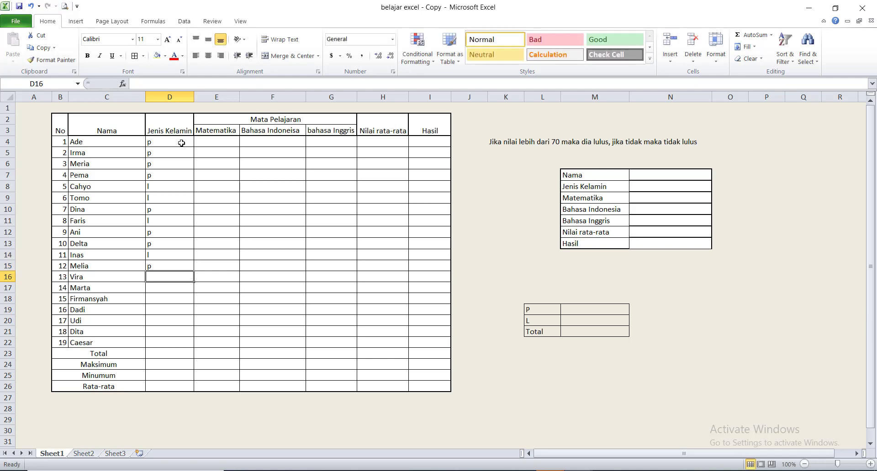
pyautogui.write('p')
pyautogui.press('Return')
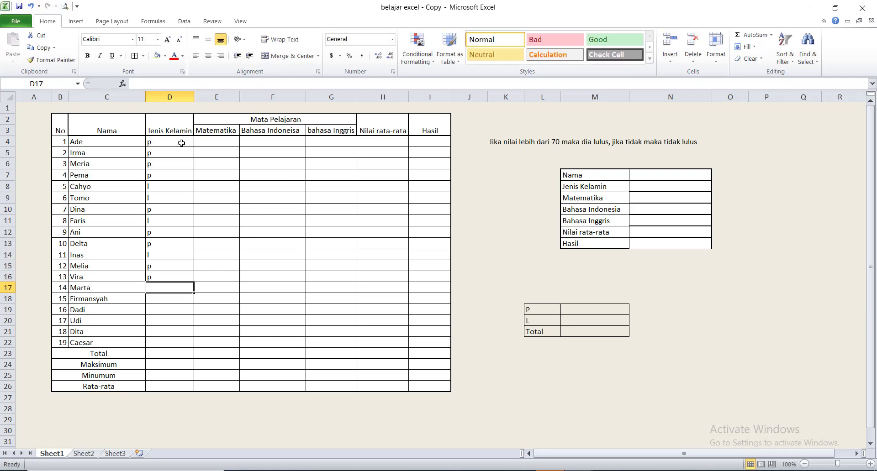
pyautogui.write('p')
pyautogui.press('Return')
# Fill the remaining Jenis Kelamin cells D18 to D22 with l, l, l, p and l.
pyautogui.write('l')
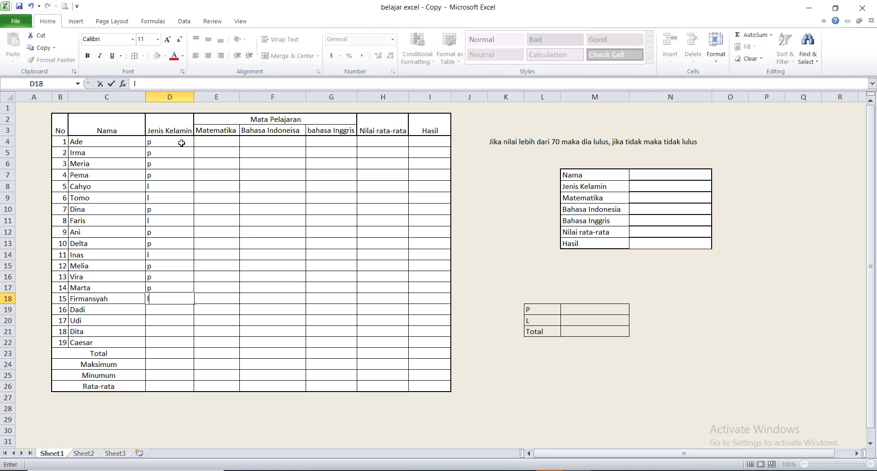
pyautogui.press('Return')
pyautogui.write('l')
pyautogui.press('Return')
pyautogui.write('l')
pyautogui.press('Return')
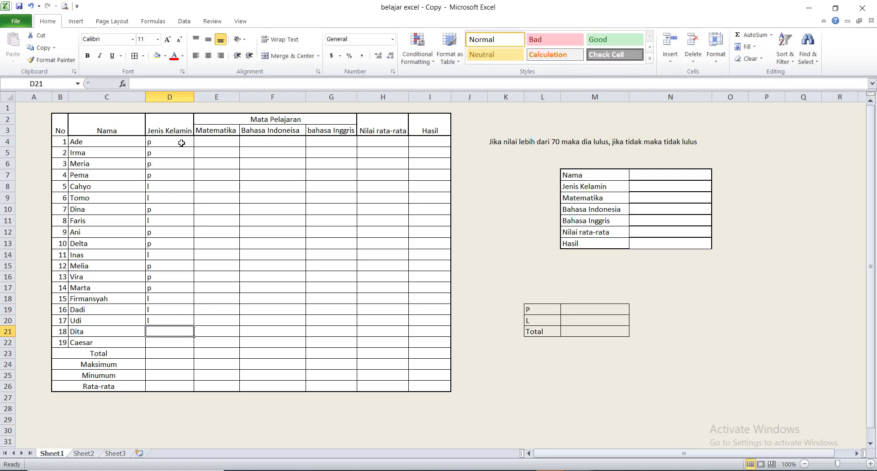
pyautogui.write('p')
pyautogui.press('Return')
pyautogui.write('l')
pyautogui.press('Return')
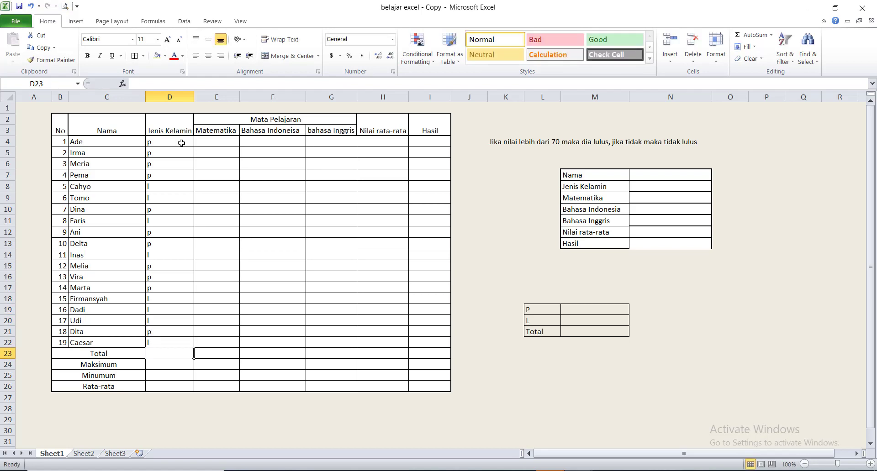
# Enter the formula =RANDBETWEEN(60;90) in E4 to generate a random Matematika score.
pyautogui.click(212, 144)
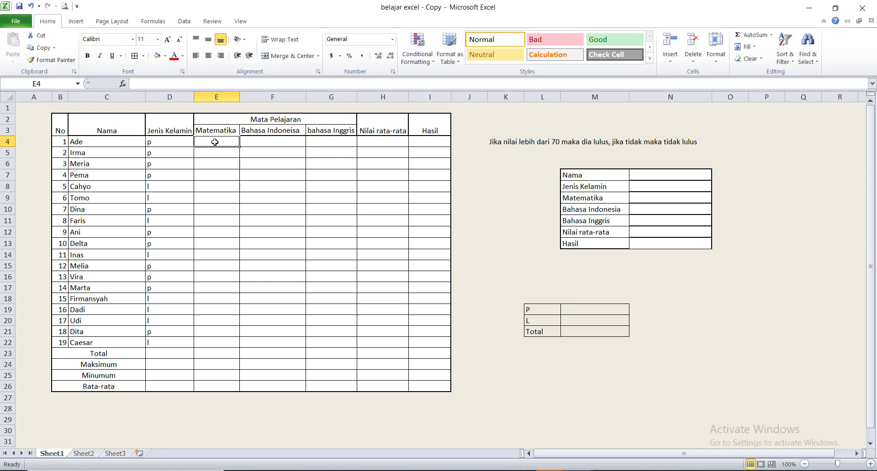
pyautogui.write('=')
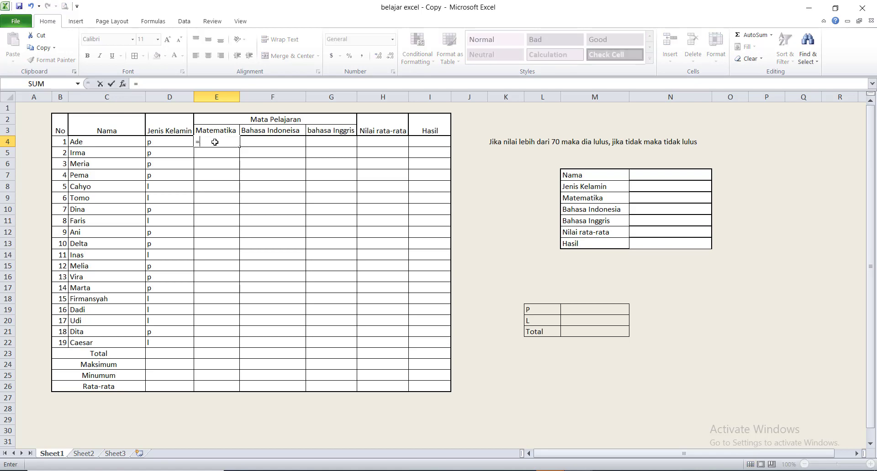
pyautogui.write('ran')
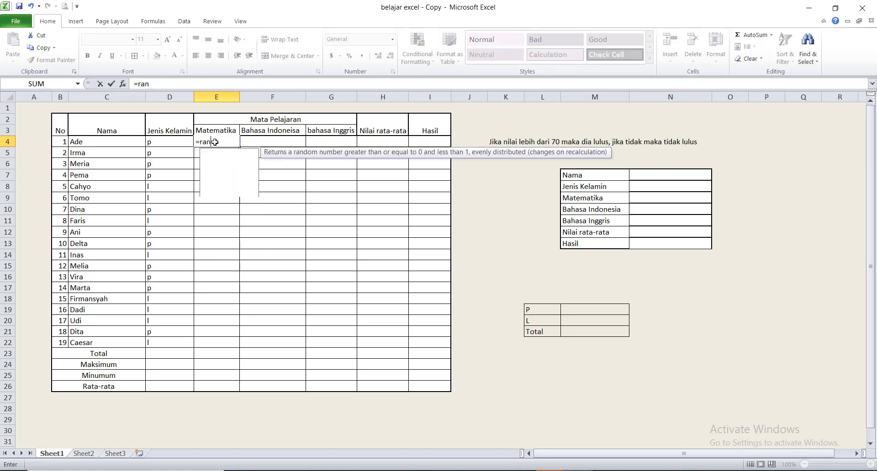
pyautogui.write('dbe')
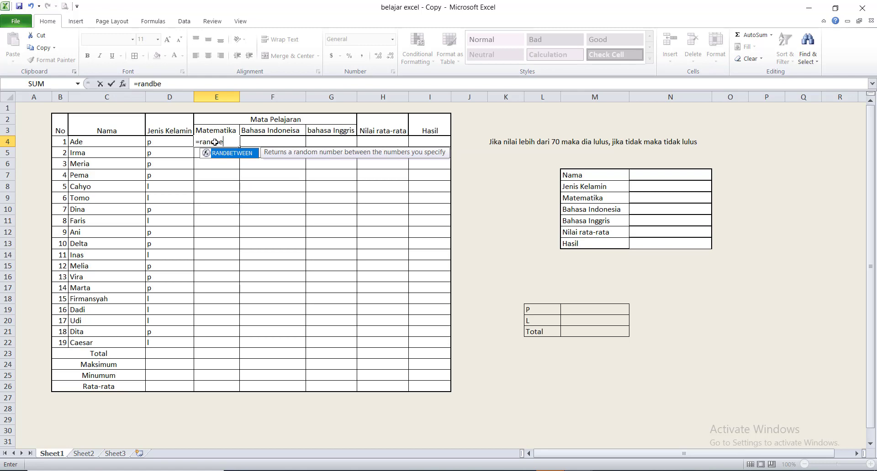
pyautogui.write('tween(')
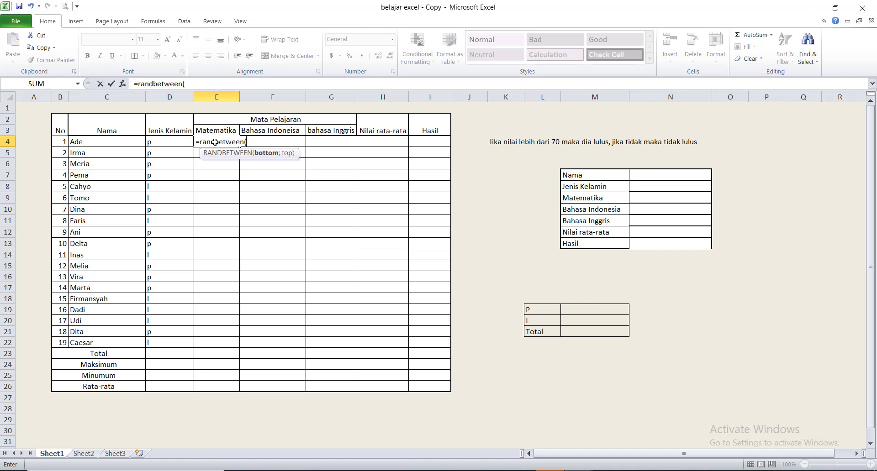
pyautogui.write('60;')
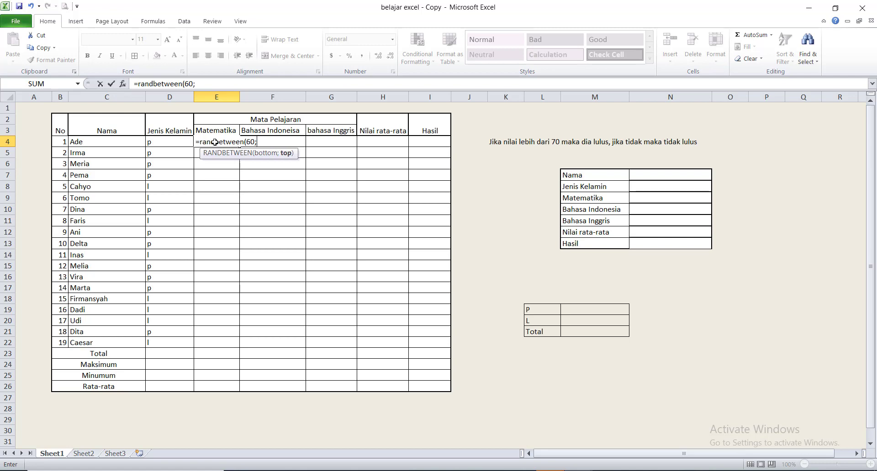
pyautogui.write('90)')
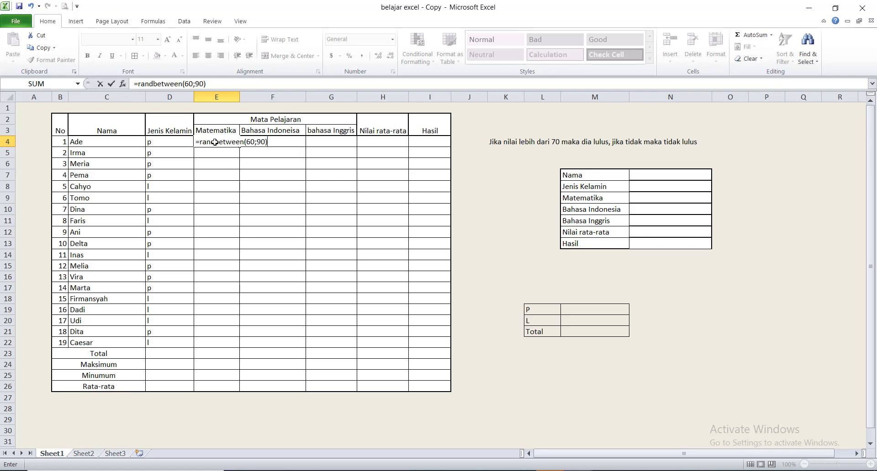
pyautogui.press('Return')
# Copy the random score formula from E4 across all three subject columns and down to row 22, filling E4:G22.
pyautogui.click(215, 142)
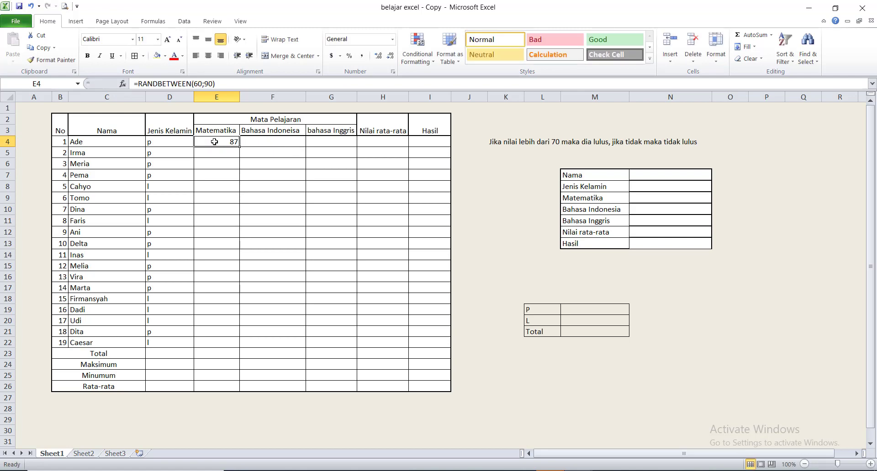
pyautogui.moveTo(239, 147); pyautogui.dragTo(274, 228)
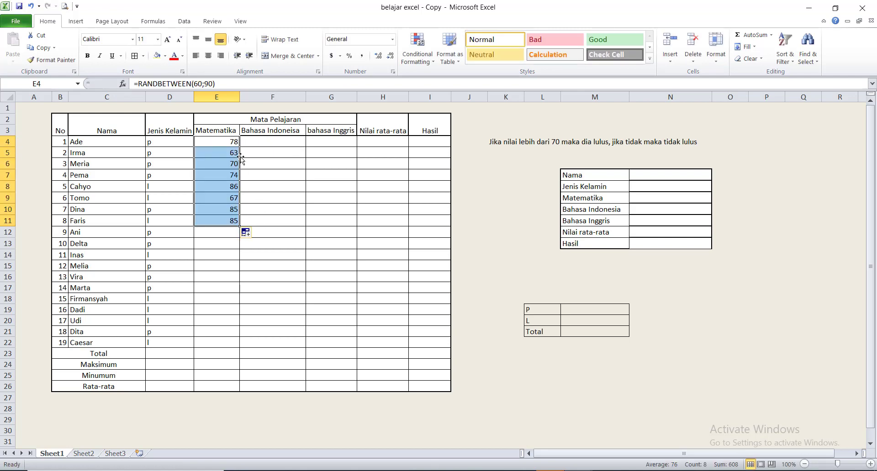
pyautogui.click(234, 143)
pyautogui.moveTo(241, 148); pyautogui.dragTo(360, 345)
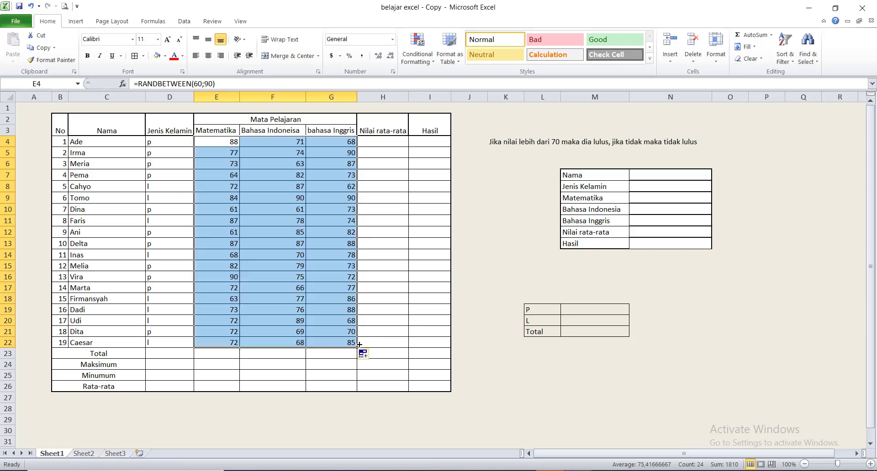
pyautogui.click(295, 219)
pyautogui.click(225, 142)
pyautogui.click(299, 167)
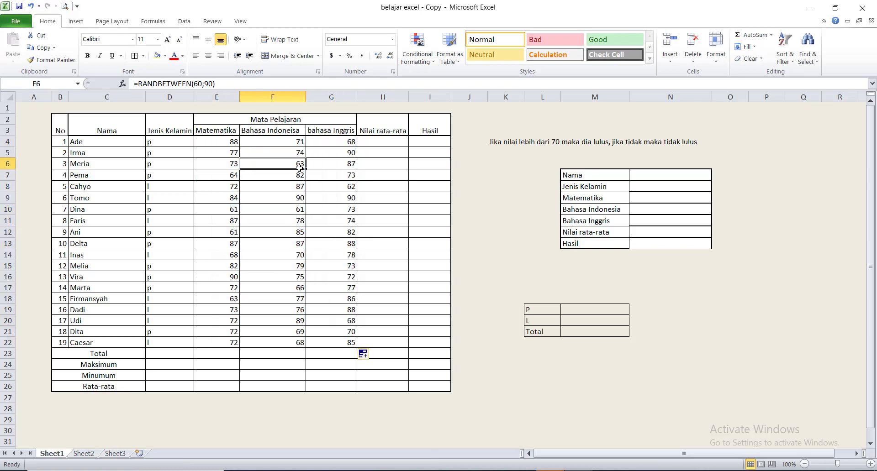
pyautogui.click(283, 193)
pyautogui.doubleClick(282, 193)
pyautogui.click(212, 211)
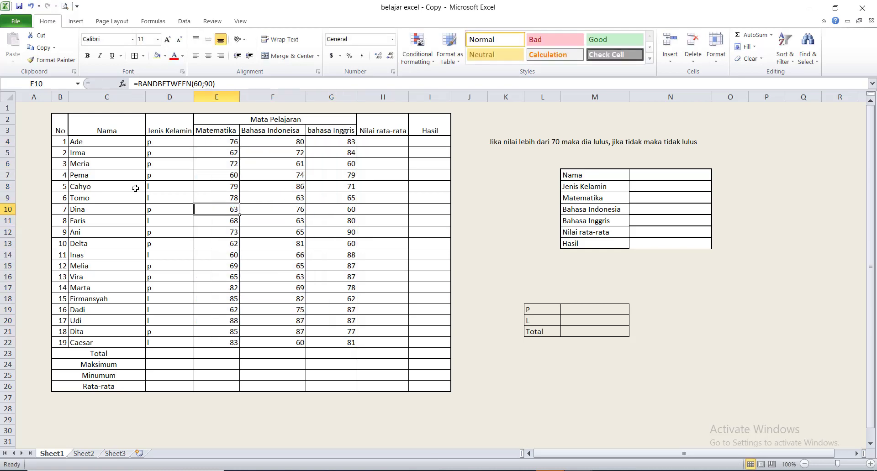
# Open the score formulas in F10 and F6 for editing and leave them to check whether the random scores recalculate.
pyautogui.click(279, 187)
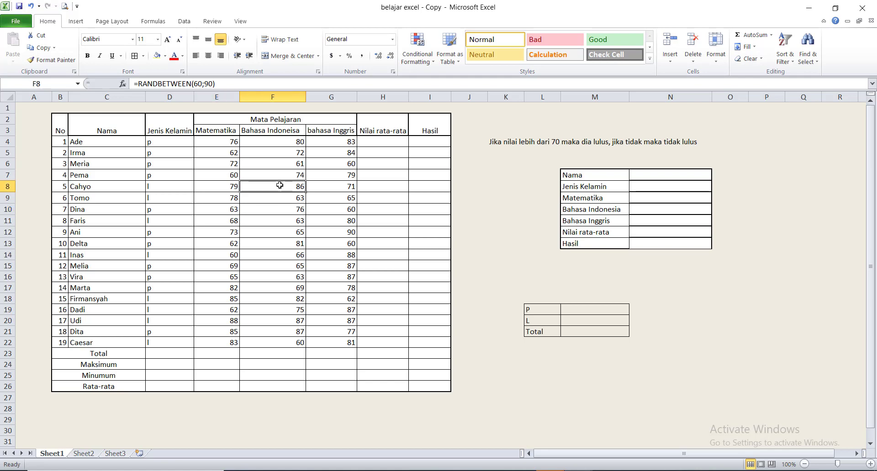
pyautogui.doubleClick(265, 210)
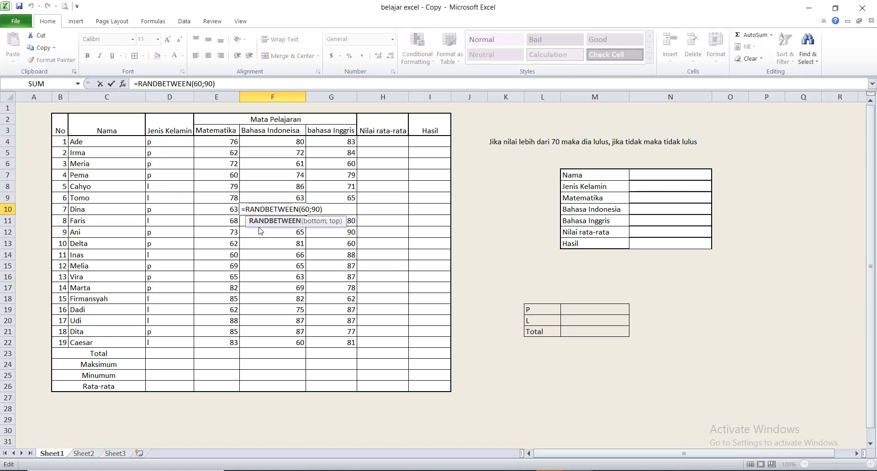
pyautogui.click(255, 244)
pyautogui.click(242, 166)
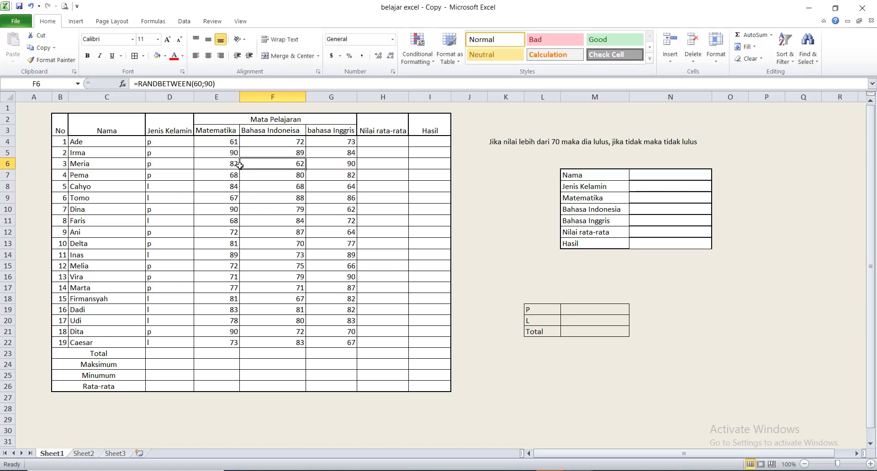
pyautogui.doubleClick(258, 165)
pyautogui.click(269, 223)
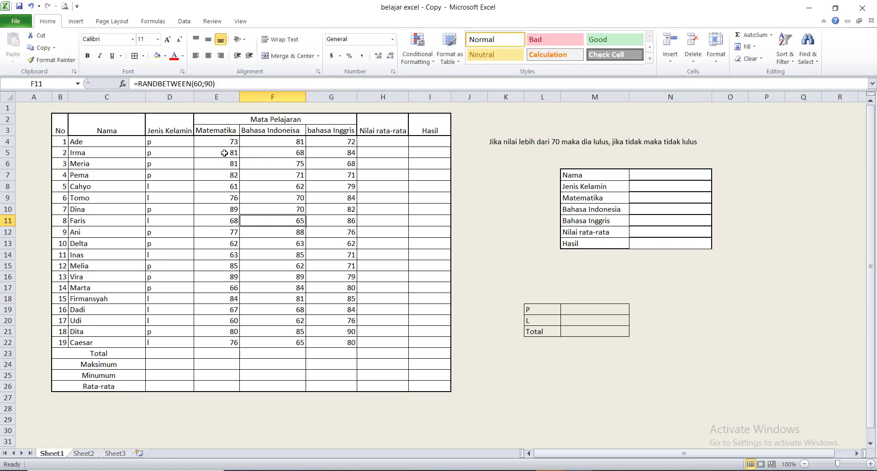
# Copy the random scores in E4:G22 and paste them over the same range as values only.
pyautogui.moveTo(222, 142); pyautogui.dragTo(336, 342)
pyautogui.rightClick(230, 214)
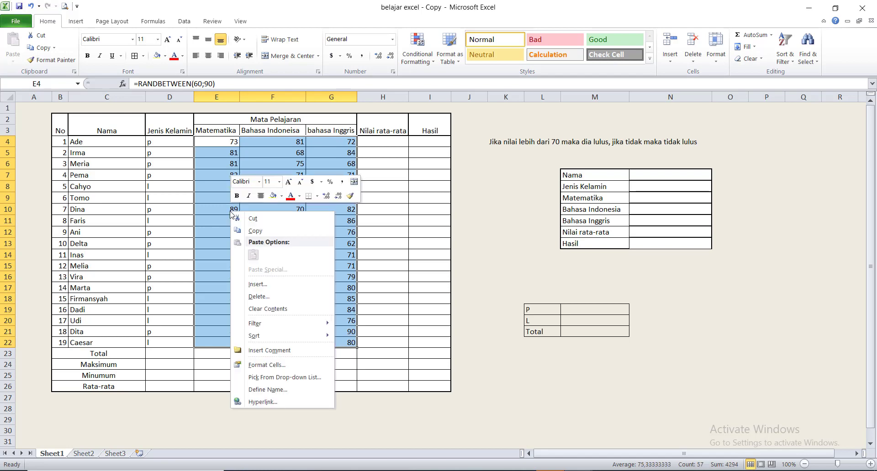
pyautogui.click(255, 231)
pyautogui.click(212, 143)
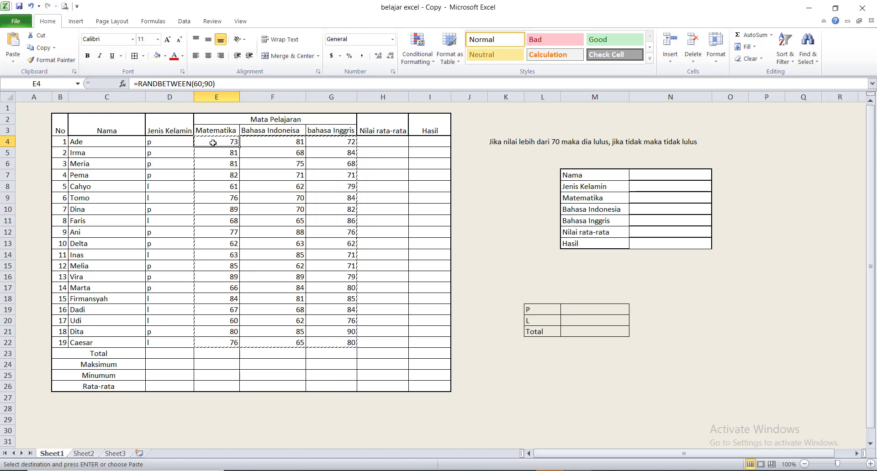
pyautogui.rightClick(213, 143)
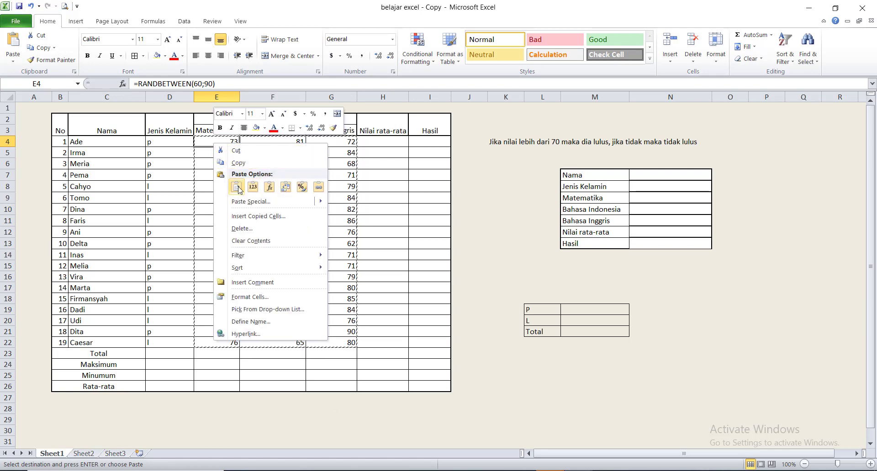
pyautogui.click(252, 187)
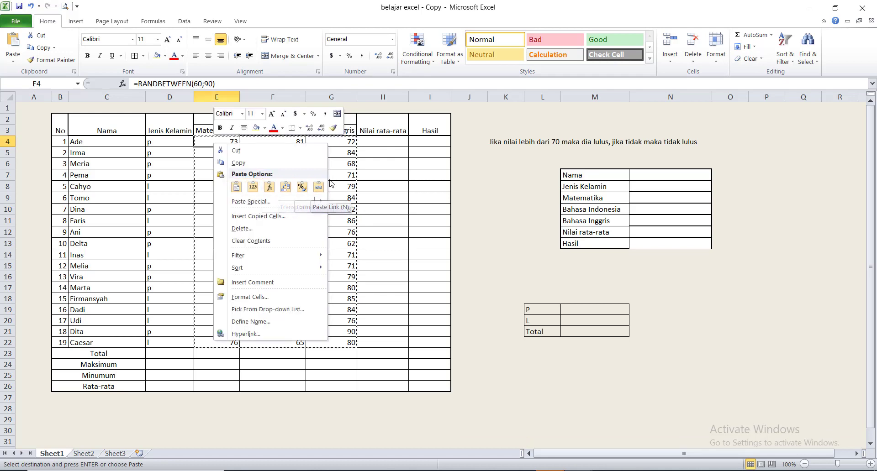
pyautogui.click(254, 187)
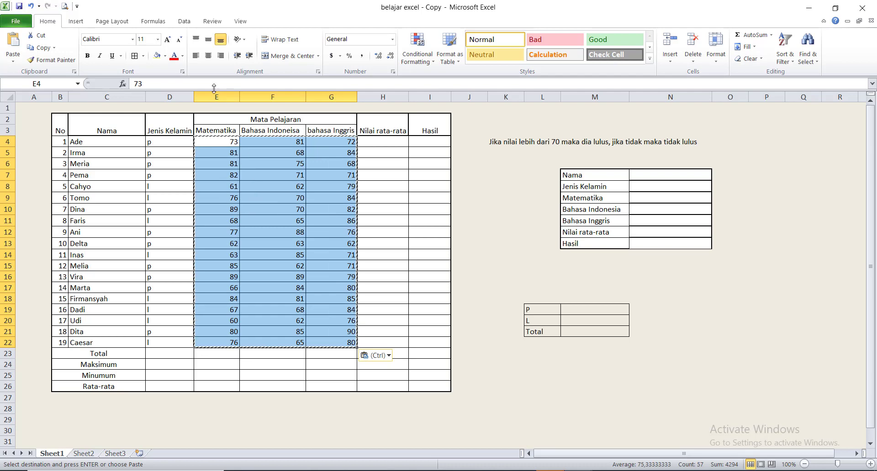
# Inspect several score cells across the three subject columns to check whether they hold fixed numbers instead of formulas.
pyautogui.click(212, 87)
pyautogui.click(274, 194)
pyautogui.click(266, 236)
pyautogui.click(230, 231)
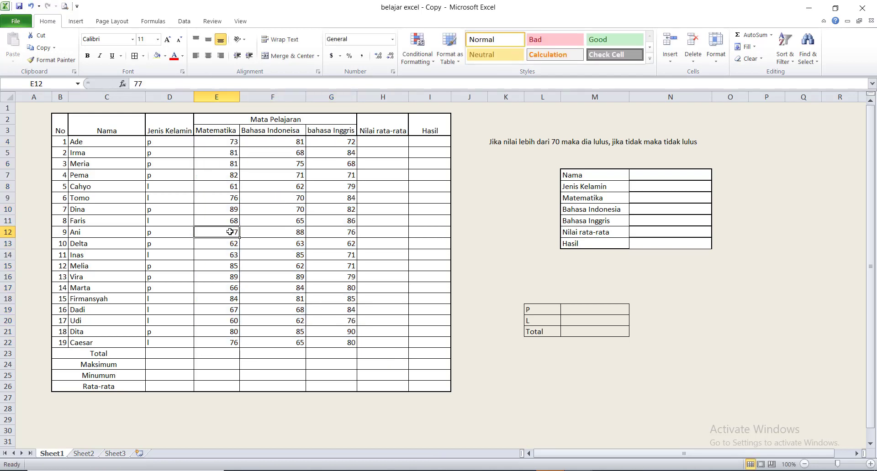
pyautogui.click(292, 182)
pyautogui.click(256, 209)
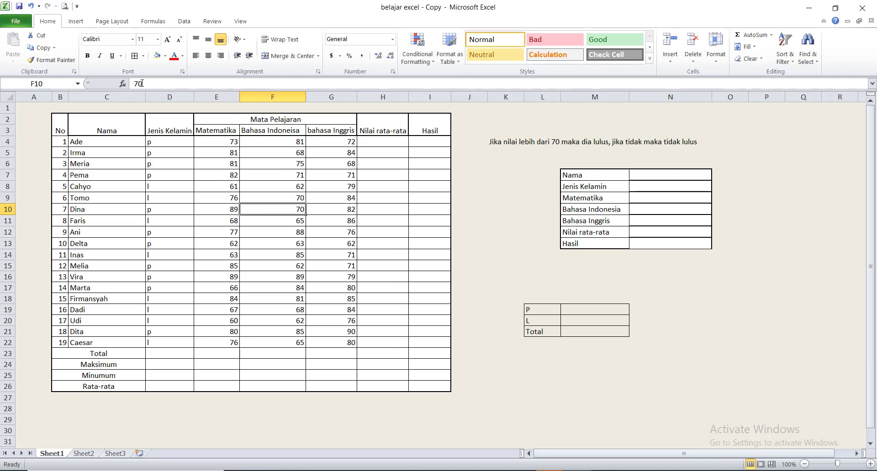
pyautogui.click(323, 187)
# Enter the formula =AVERAGE(E4:G4) in H4 to calculate the first student's Nilai rata-rata.
pyautogui.click(367, 142)
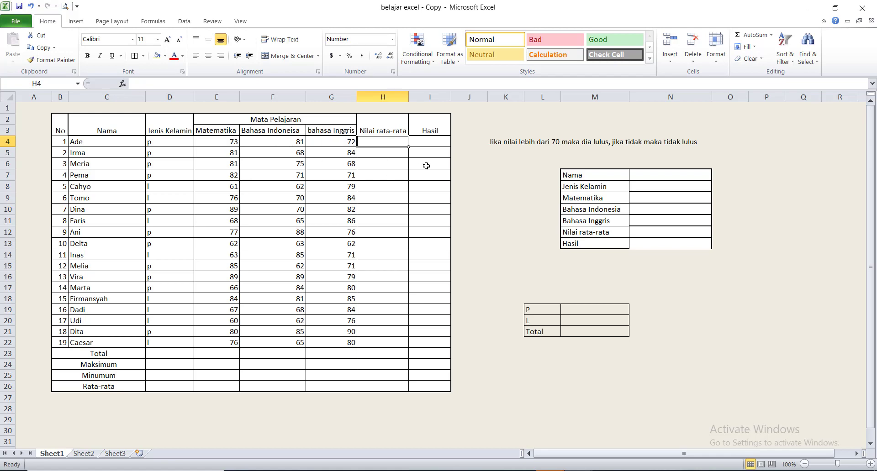
pyautogui.write('=')
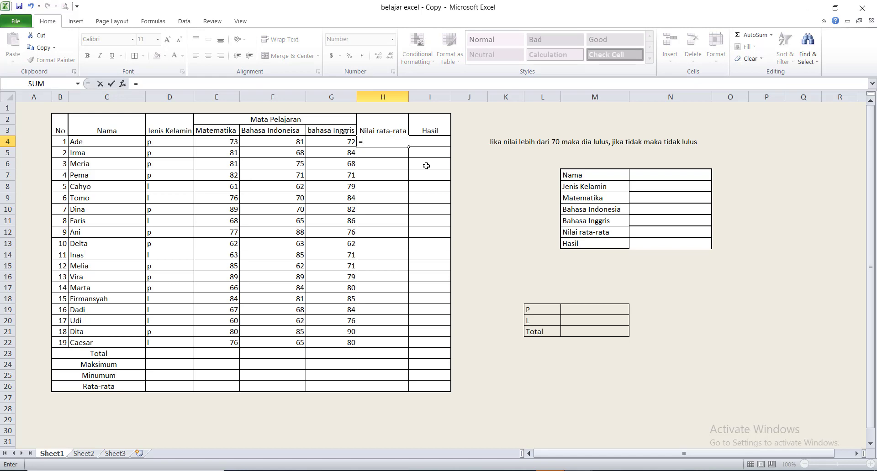
pyautogui.write('avera')
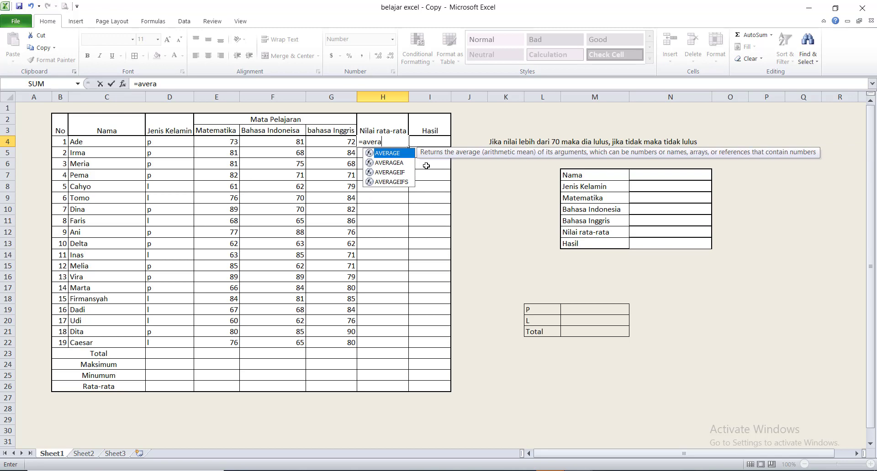
pyautogui.write('ge(')
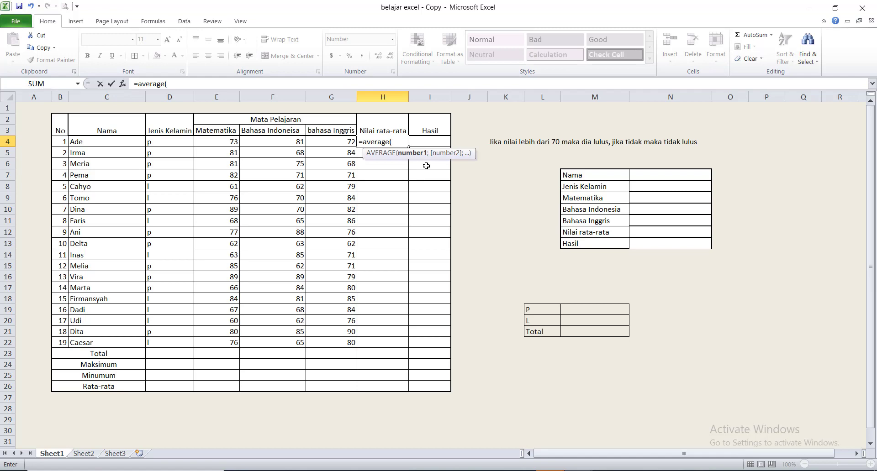
pyautogui.moveTo(219, 145); pyautogui.dragTo(325, 146)
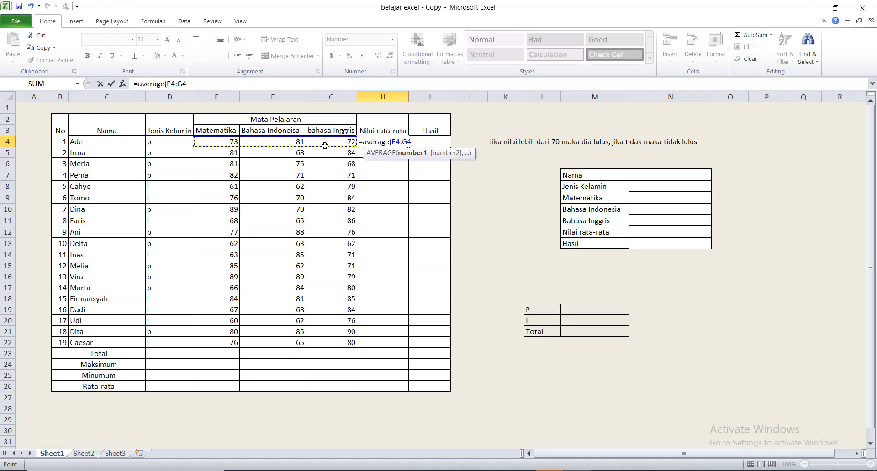
pyautogui.write(')')
pyautogui.press('Return')
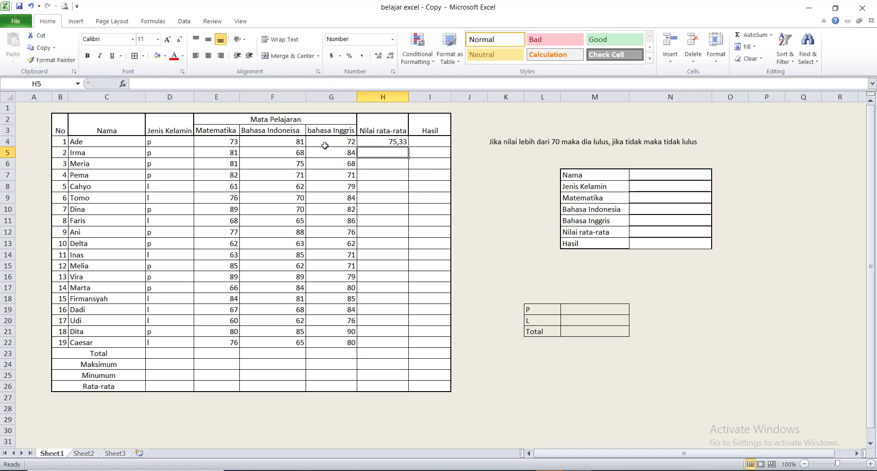
# Copy the average formula from H4 down the Nilai rata-rata column to H22.
pyautogui.click(370, 140)
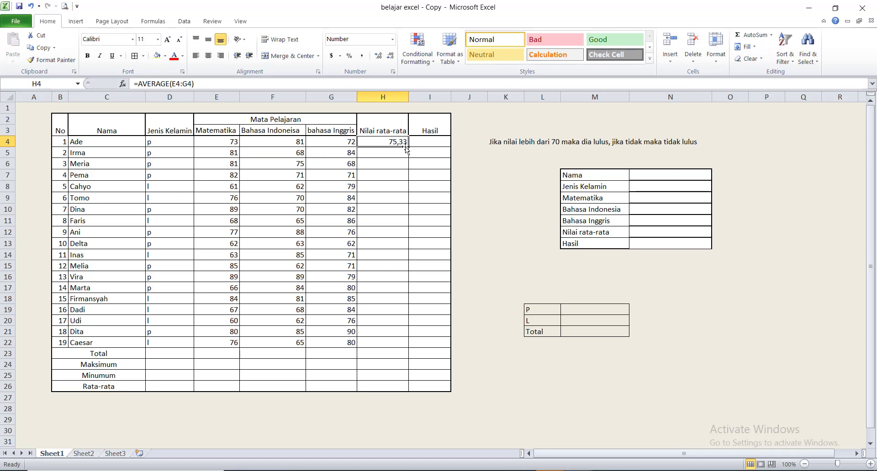
pyautogui.moveTo(409, 146); pyautogui.dragTo(409, 146)
pyautogui.moveTo(409, 147); pyautogui.dragTo(412, 343)
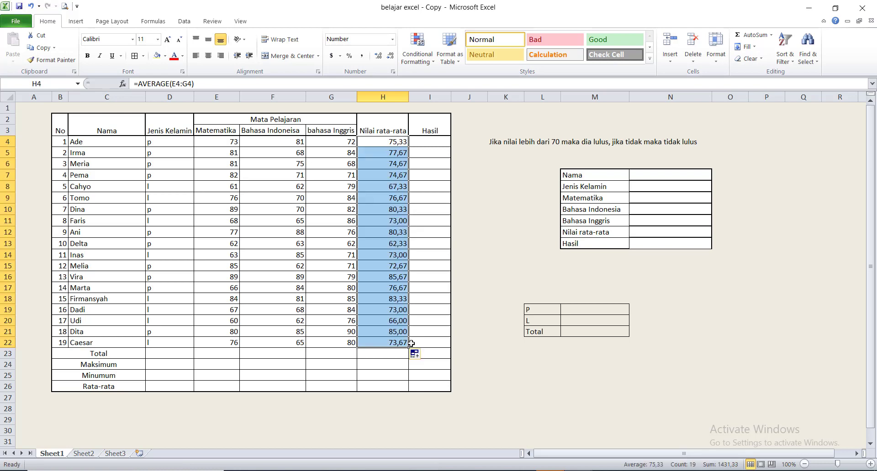
pyautogui.click(387, 209)
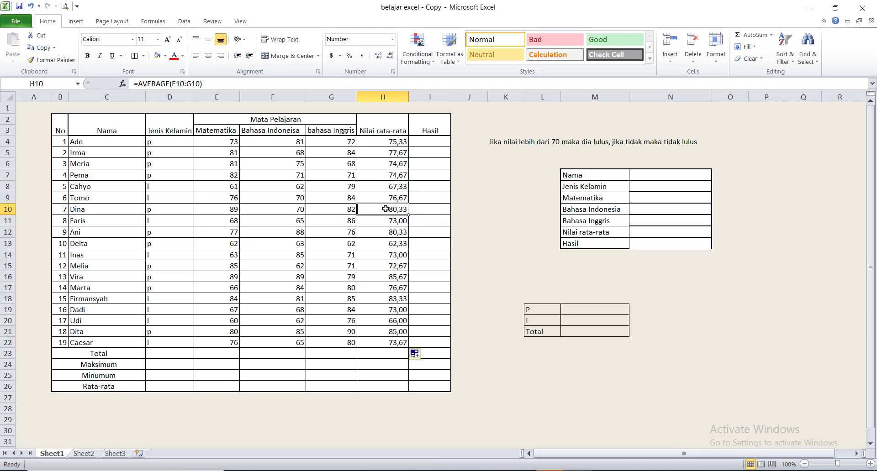
# Vary the decimal places of the averages in H4:H22 between zero and three, and return them to two.
pyautogui.click(387, 147)
pyautogui.moveTo(377, 146); pyautogui.dragTo(391, 341)
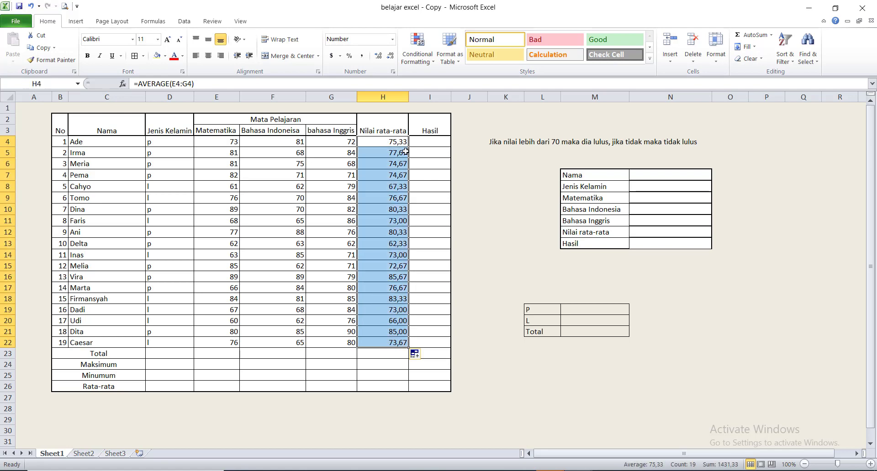
pyautogui.click(390, 55)
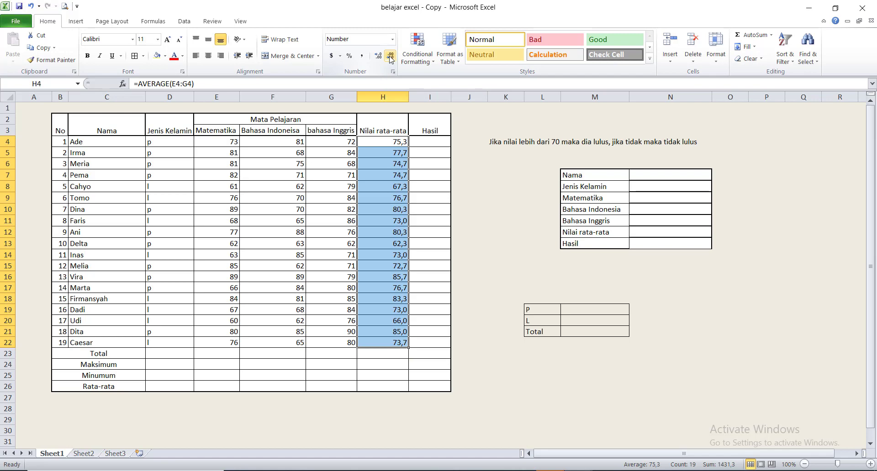
pyautogui.click(390, 55)
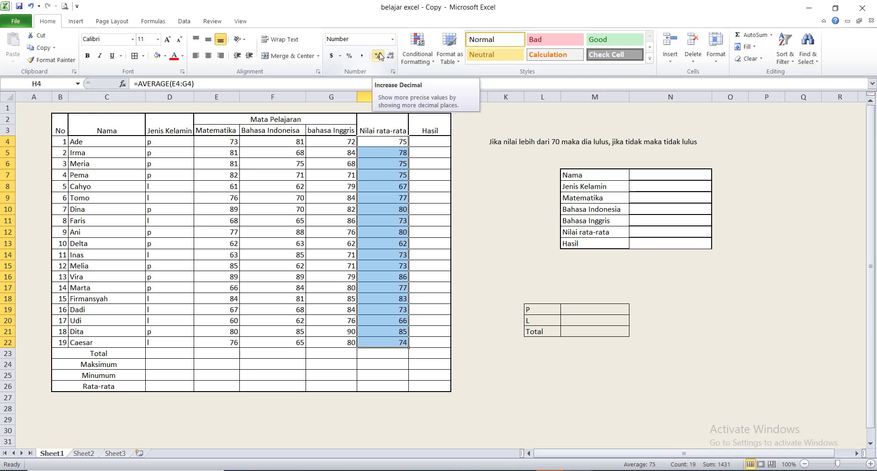
pyautogui.click(379, 56)
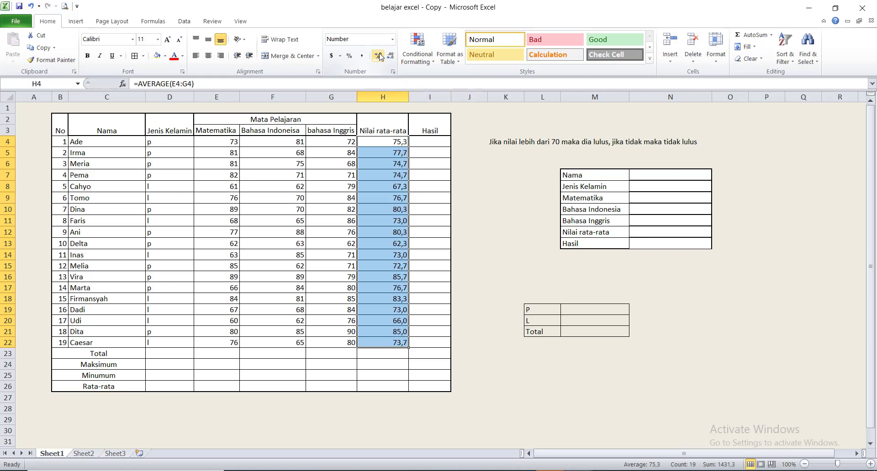
pyautogui.click(379, 56)
pyautogui.click(379, 56)
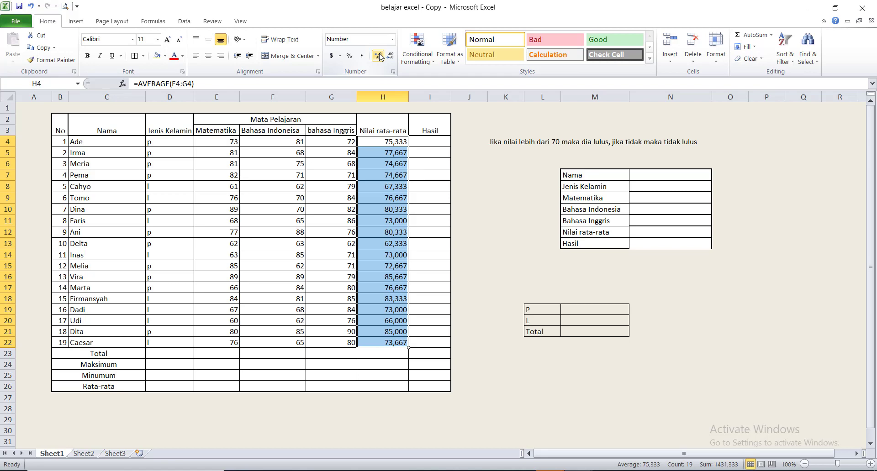
pyautogui.click(391, 55)
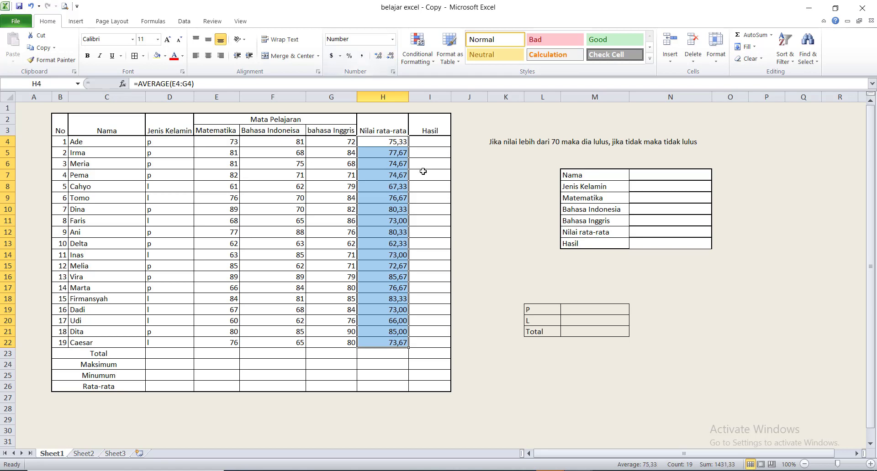
# Enter the formula =SUM(E4:E22) in E23 to total the Matematika scores.
pyautogui.click(424, 144)
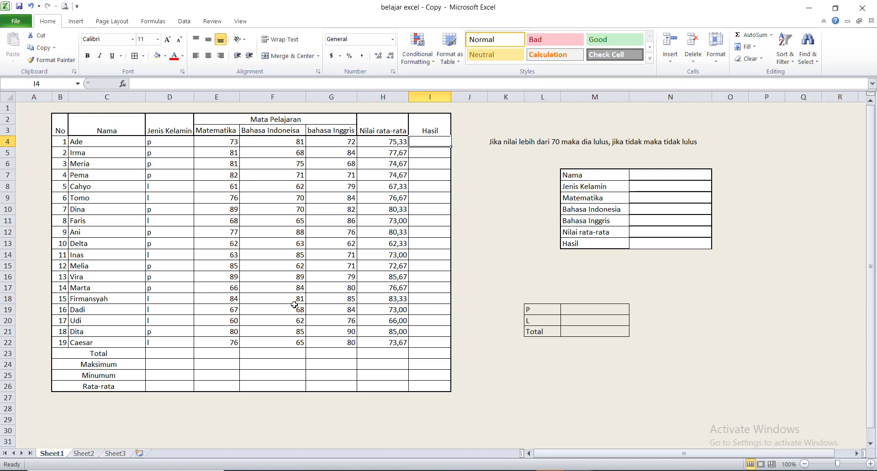
pyautogui.click(177, 361)
pyautogui.click(182, 352)
pyautogui.click(223, 352)
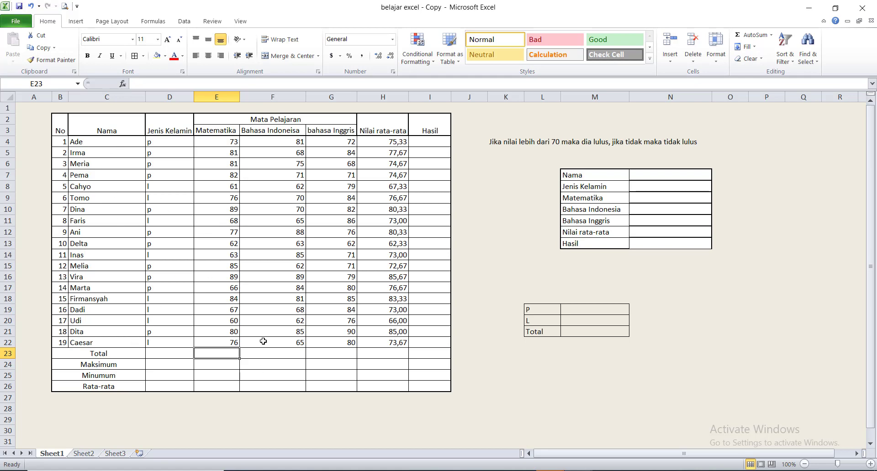
pyautogui.write('=sum(')
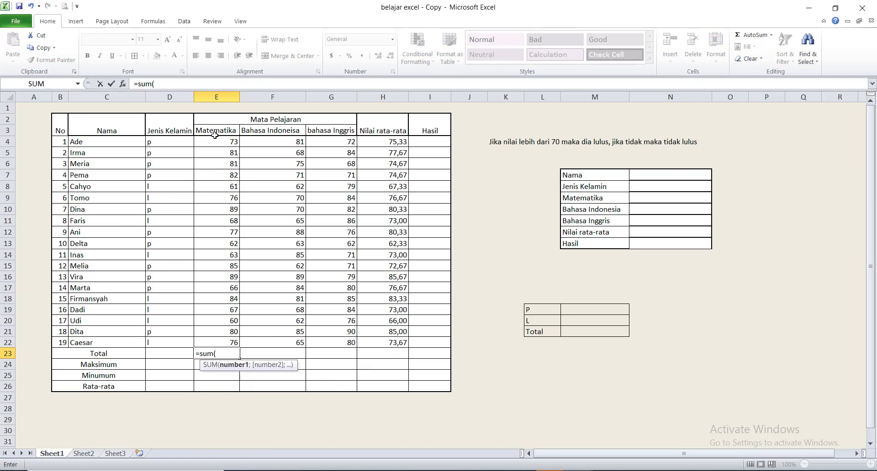
pyautogui.moveTo(215, 141); pyautogui.dragTo(229, 340)
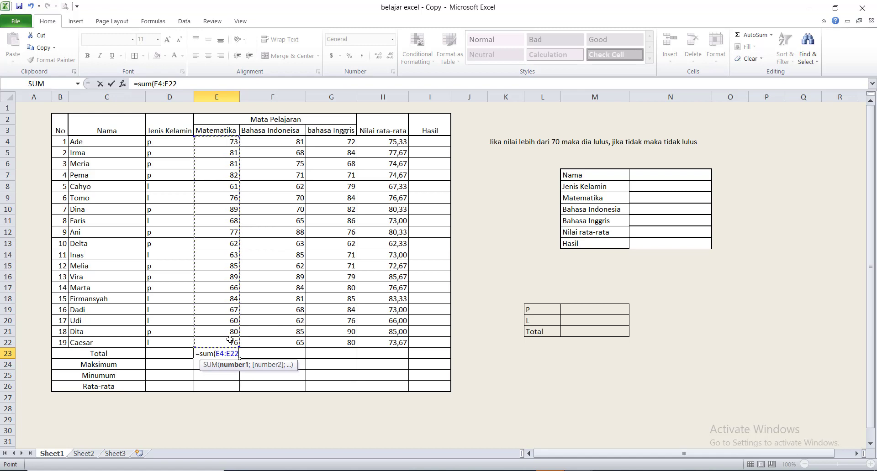
pyautogui.write(')')
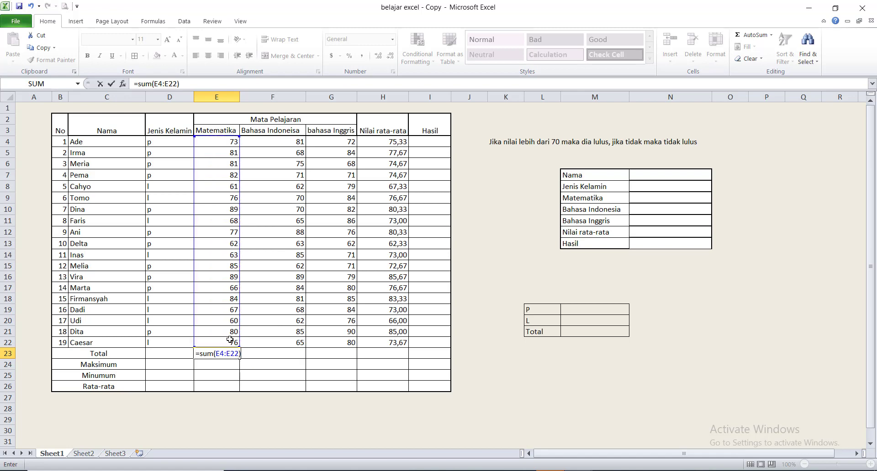
pyautogui.press('Return')
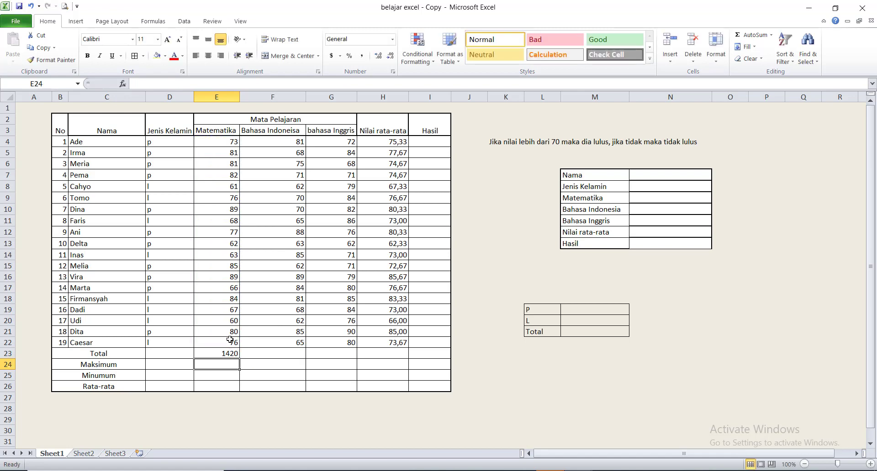
pyautogui.click(236, 354)
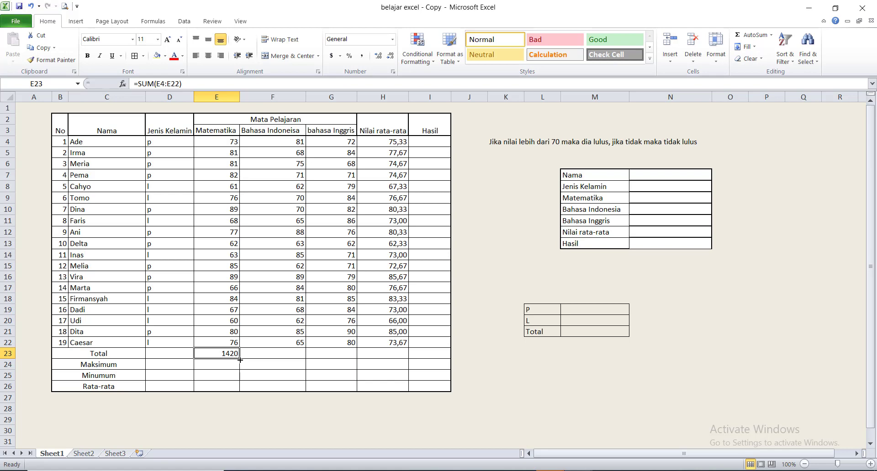
pyautogui.click(272, 355)
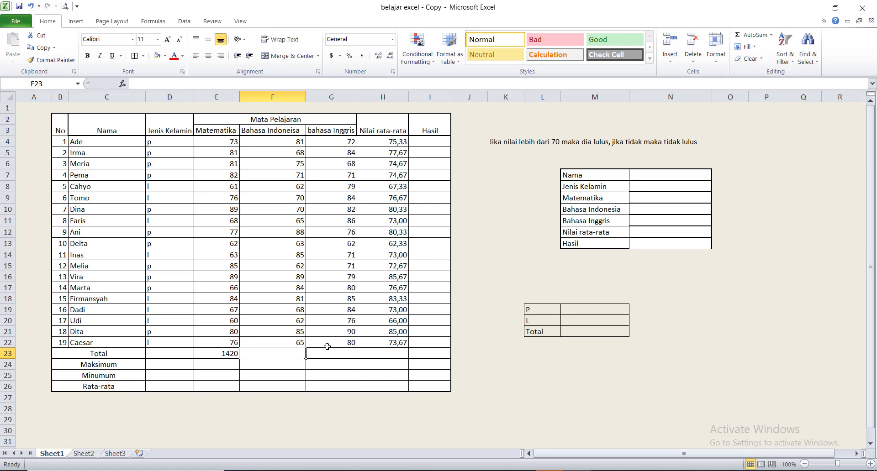
pyautogui.click(336, 346)
pyautogui.click(349, 352)
pyautogui.click(377, 352)
pyautogui.click(322, 356)
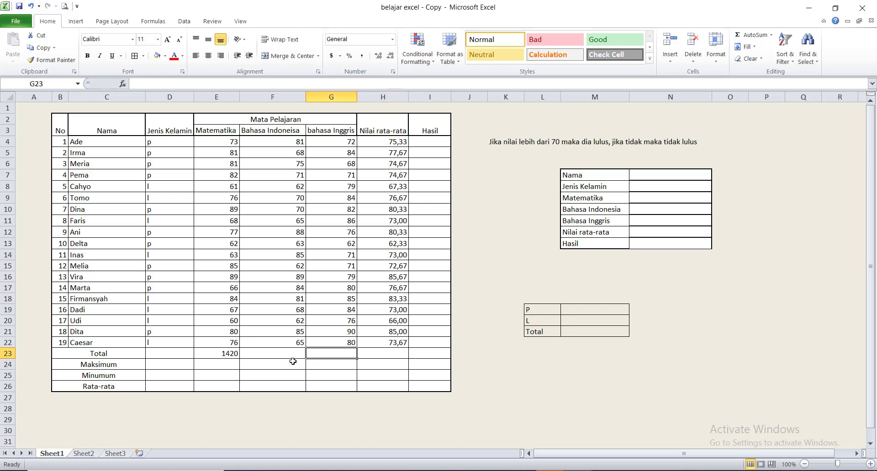
# Copy the Total formula from E23 across the Total row to H23.
pyautogui.click(261, 355)
pyautogui.click(223, 356)
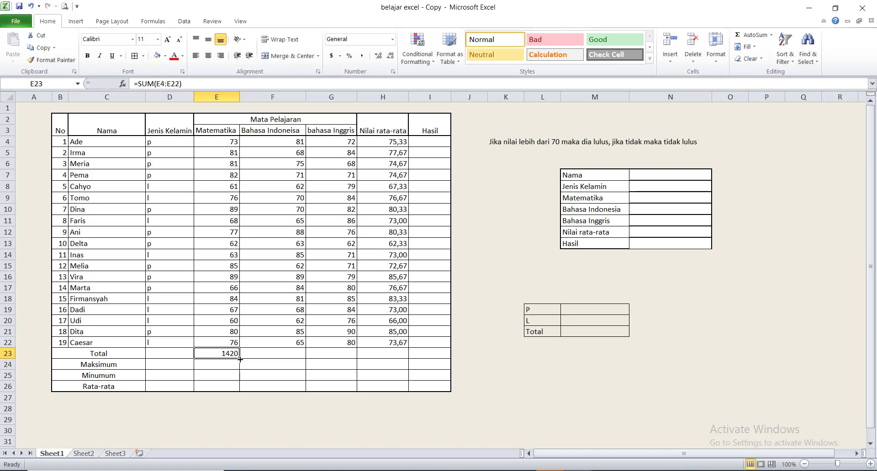
pyautogui.moveTo(240, 360); pyautogui.dragTo(397, 360)
pyautogui.click(381, 364)
# Format the Nilai rata-rata total in H23 to show two decimal places.
pyautogui.click(378, 354)
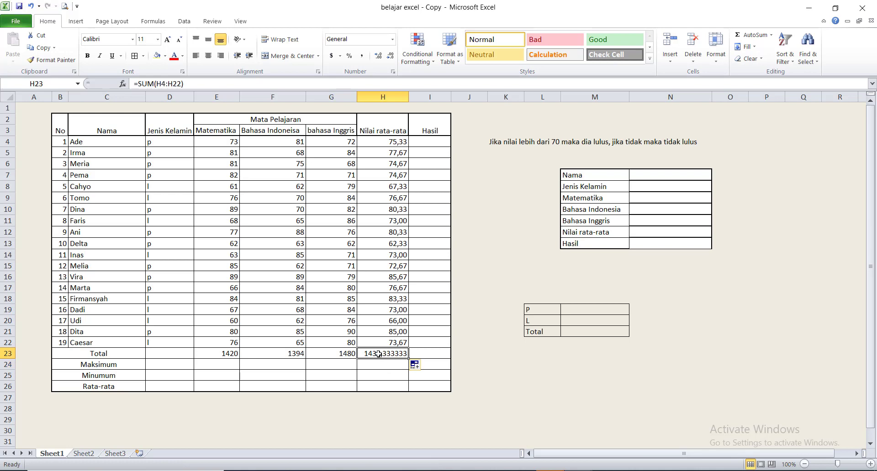
pyautogui.click(380, 58)
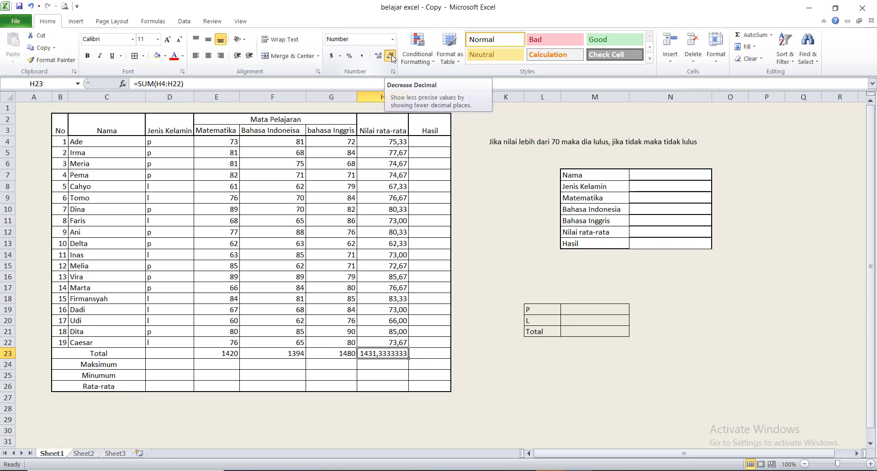
pyautogui.click(392, 56)
pyautogui.click(392, 56)
pyautogui.click(392, 57)
pyautogui.click(392, 56)
pyautogui.click(392, 57)
pyautogui.click(392, 56)
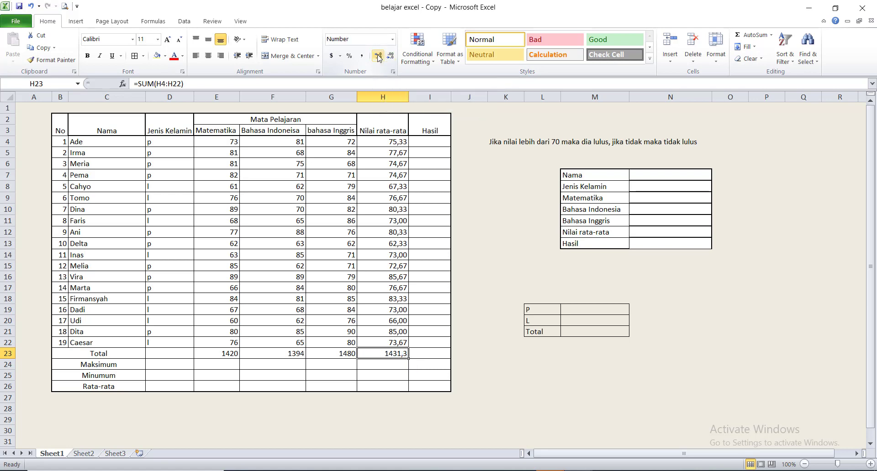
pyautogui.click(378, 56)
pyautogui.click(325, 373)
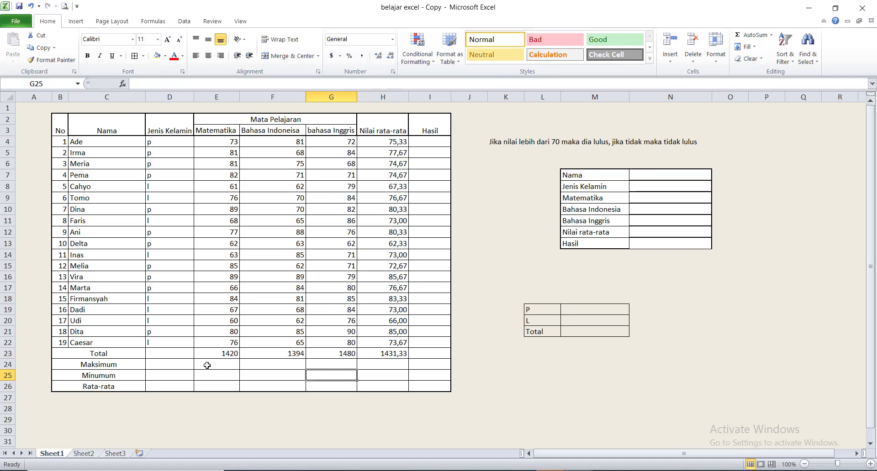
# Enter the formula =MAX(E4:E22) in E24 for the Matematika Maksimum and check which student's score it matches.
pyautogui.click(205, 364)
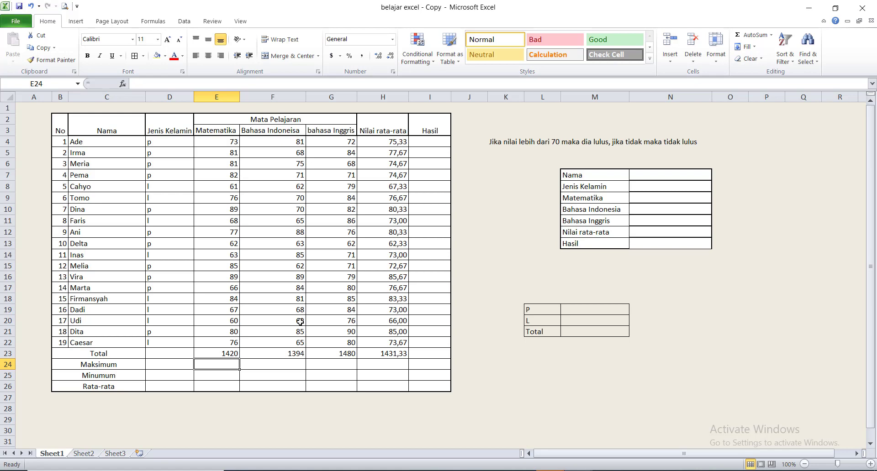
pyautogui.write('=')
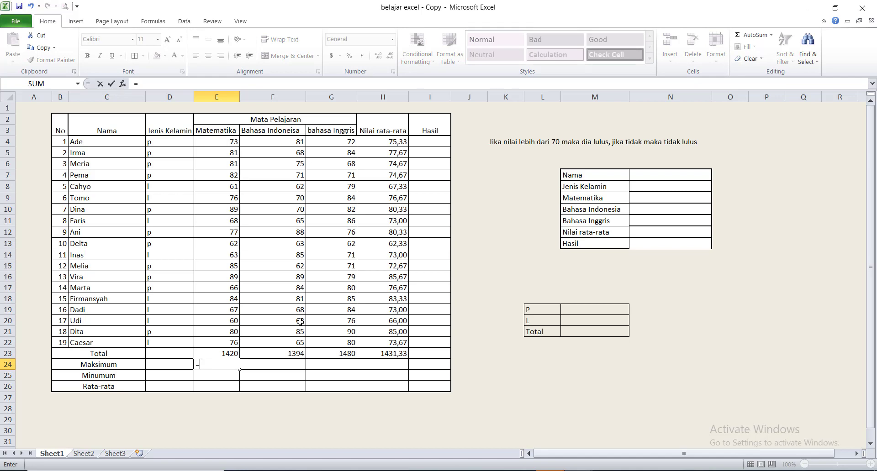
pyautogui.write('max')
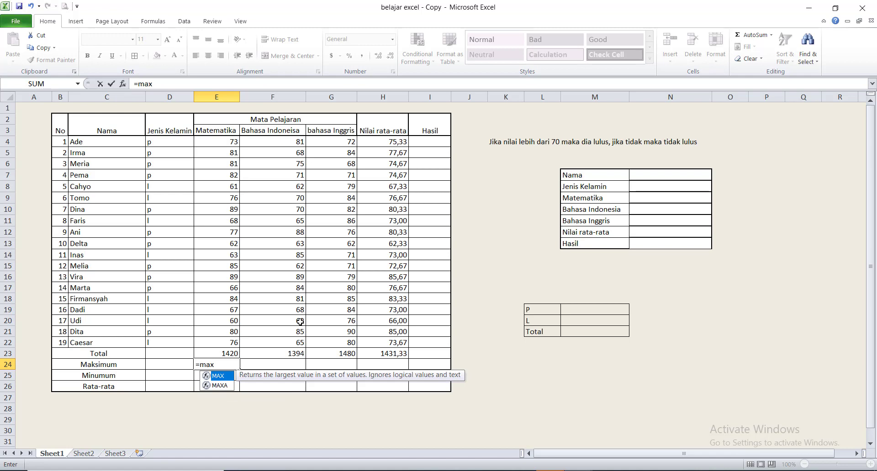
pyautogui.write('(')
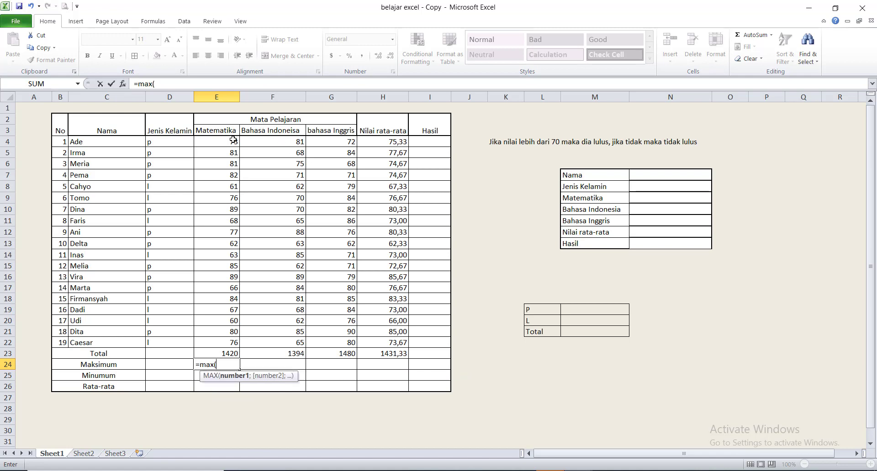
pyautogui.moveTo(233, 139); pyautogui.dragTo(221, 346)
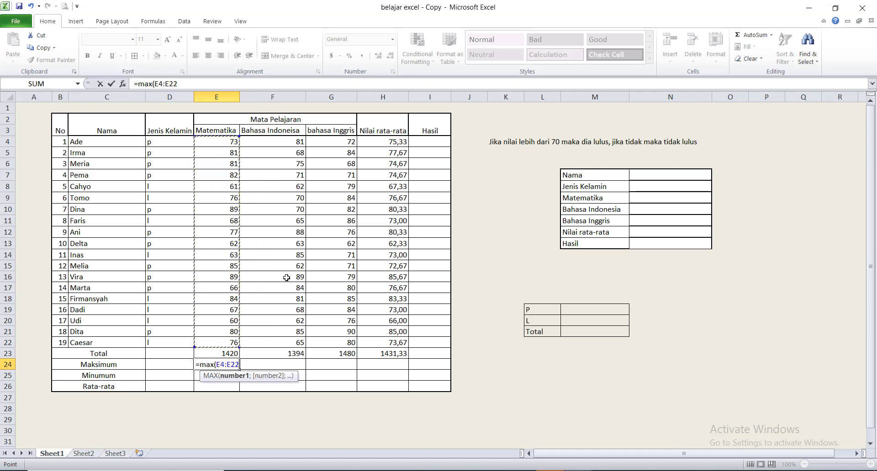
pyautogui.write(')')
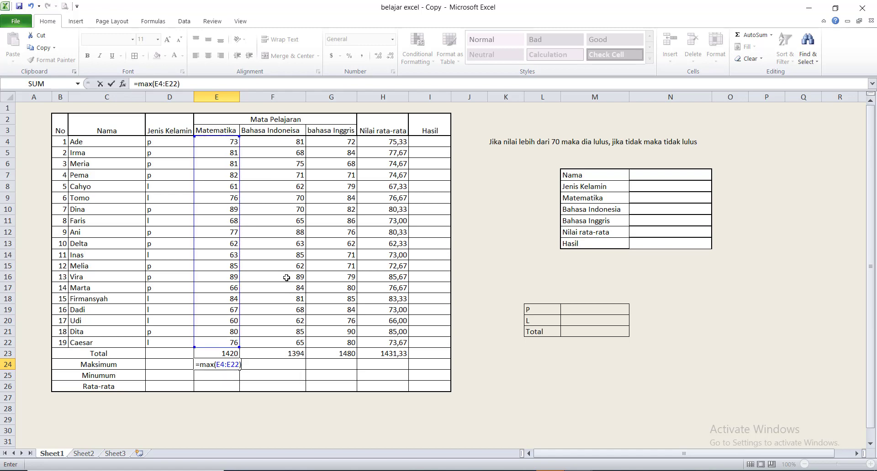
pyautogui.press('Return')
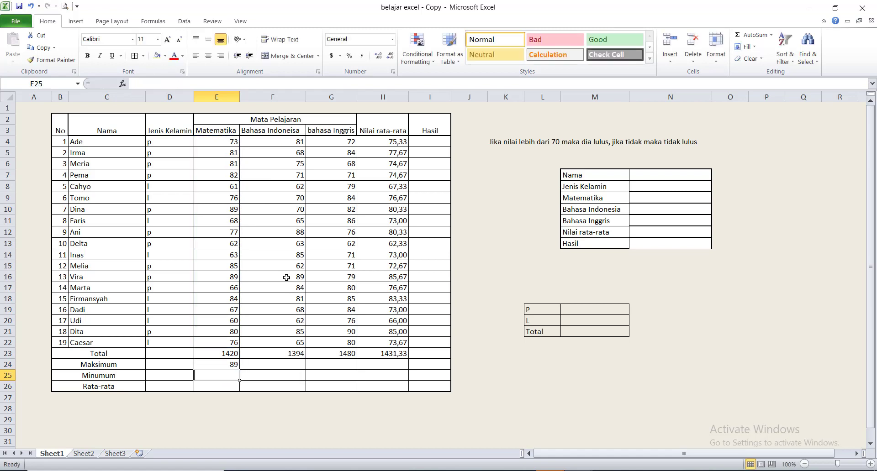
pyautogui.click(234, 365)
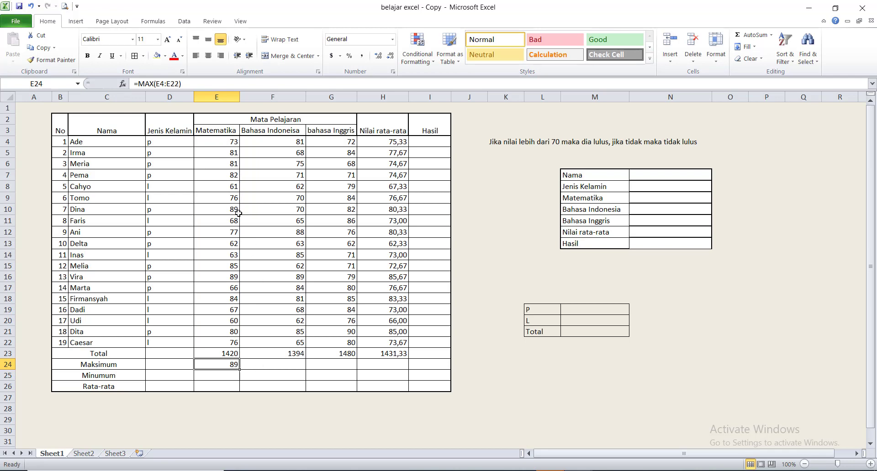
pyautogui.click(224, 210)
pyautogui.click(104, 211)
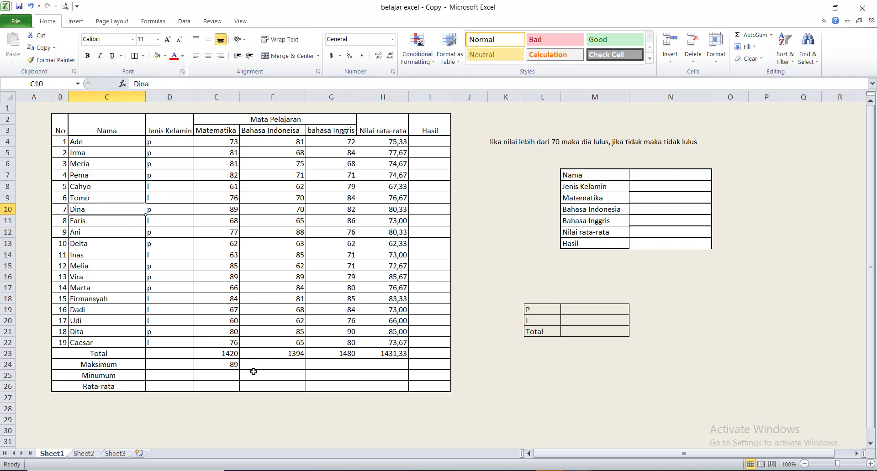
# Copy the MAX formula from E24 across the Maksimum row to G24.
pyautogui.click(269, 365)
pyautogui.click(209, 367)
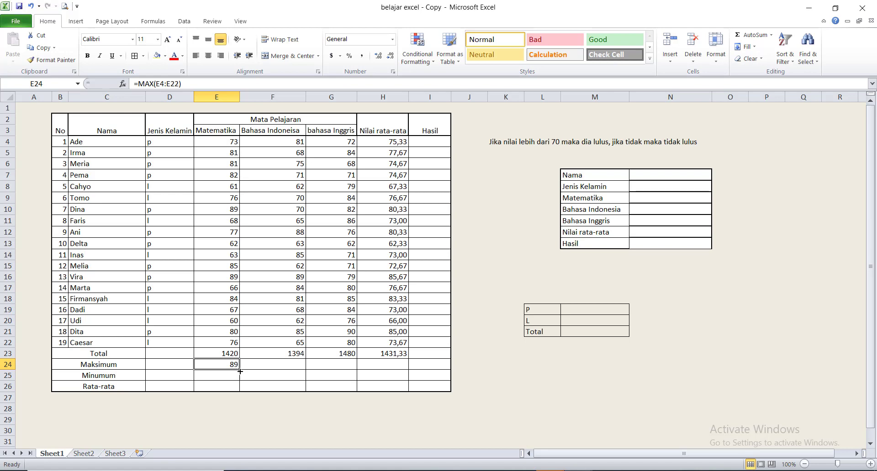
pyautogui.moveTo(240, 372); pyautogui.dragTo(241, 371)
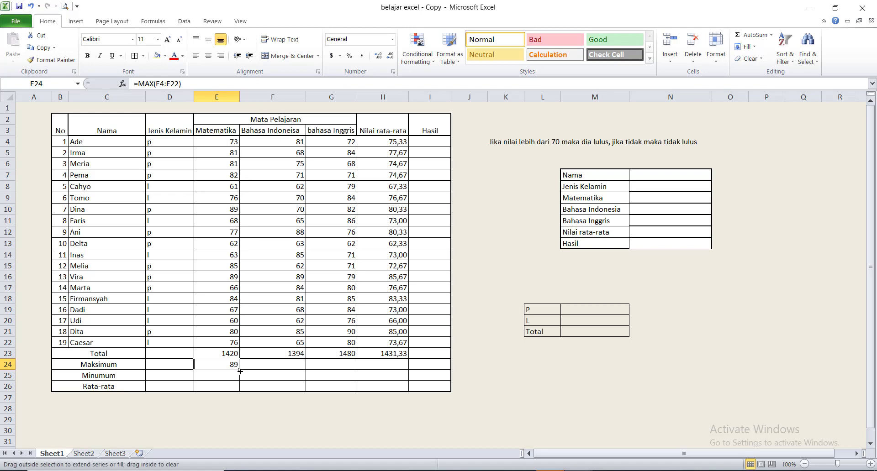
pyautogui.moveTo(240, 371); pyautogui.dragTo(338, 368)
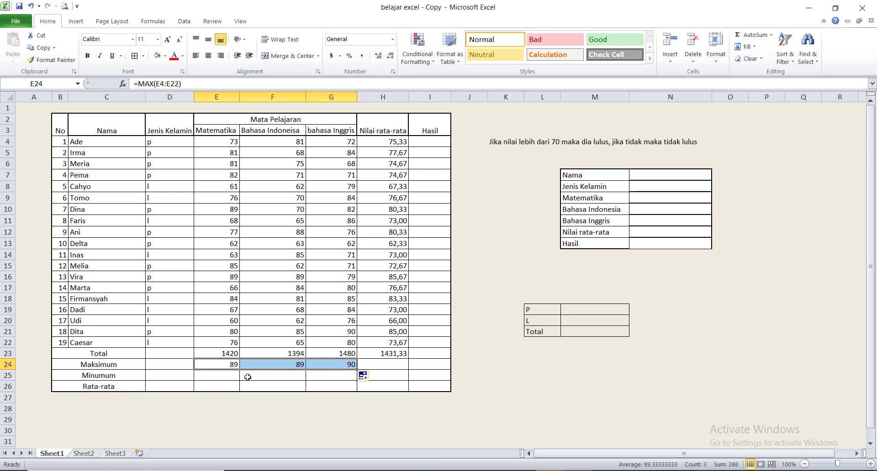
# Enter the formula =MIN(E4:E22) in E25 to find the lowest Matematika score.
pyautogui.click(224, 378)
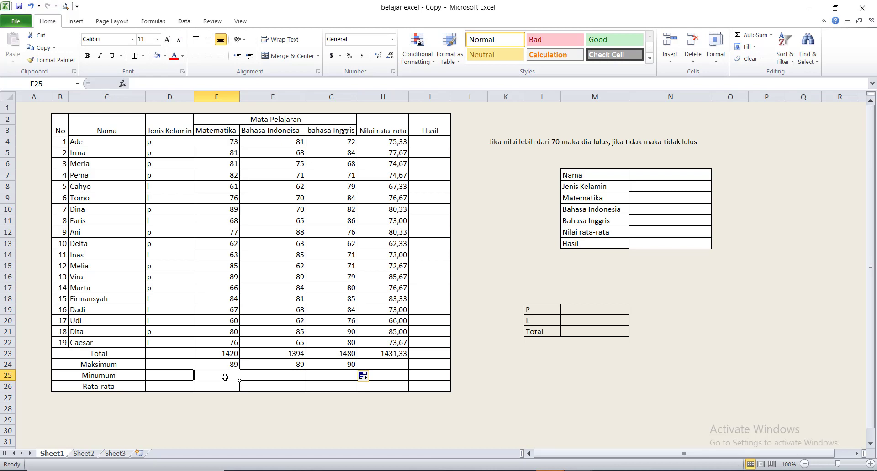
pyautogui.write('=')
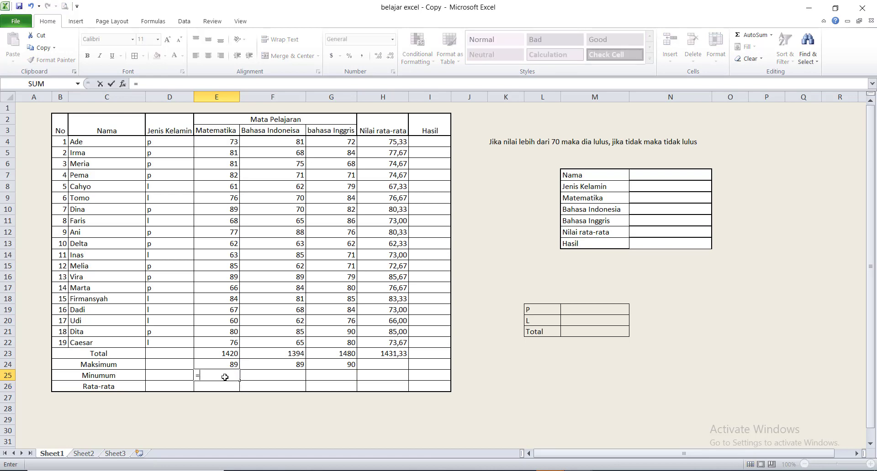
pyautogui.write('min')
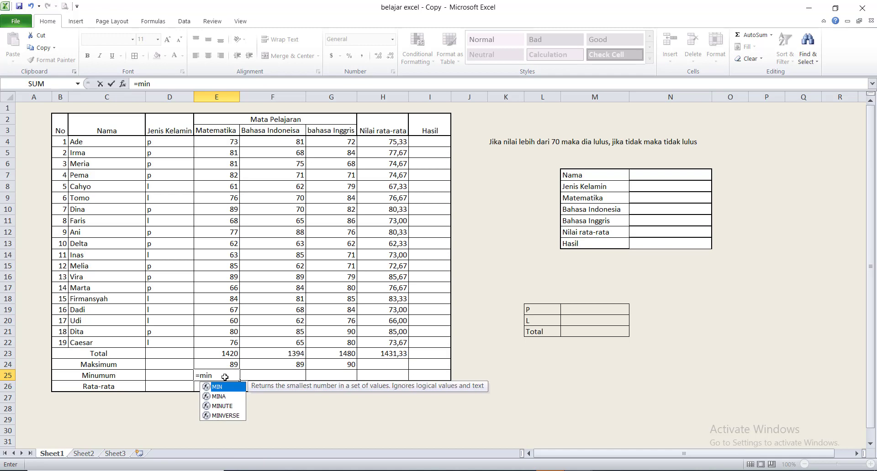
pyautogui.write('(')
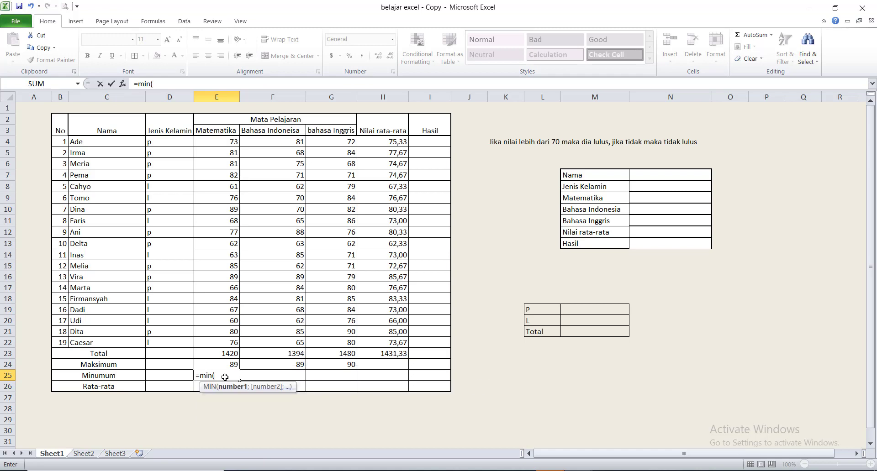
pyautogui.click(218, 142)
pyautogui.moveTo(219, 142); pyautogui.dragTo(220, 345)
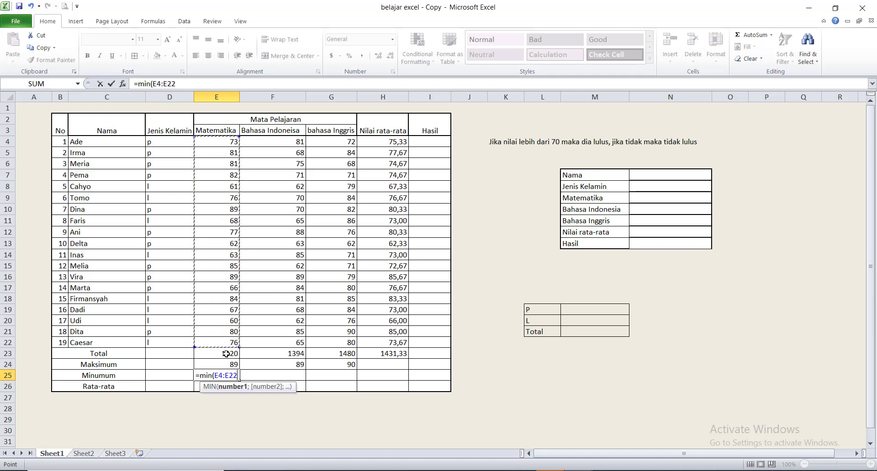
pyautogui.write(')')
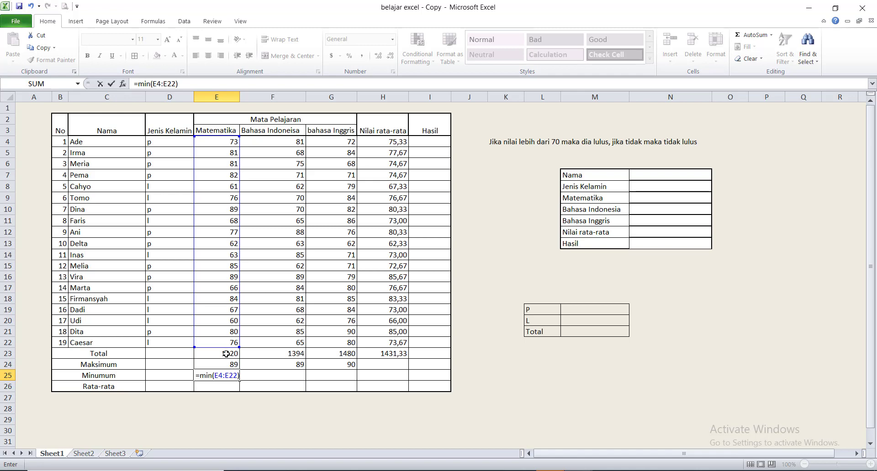
pyautogui.press('Return')
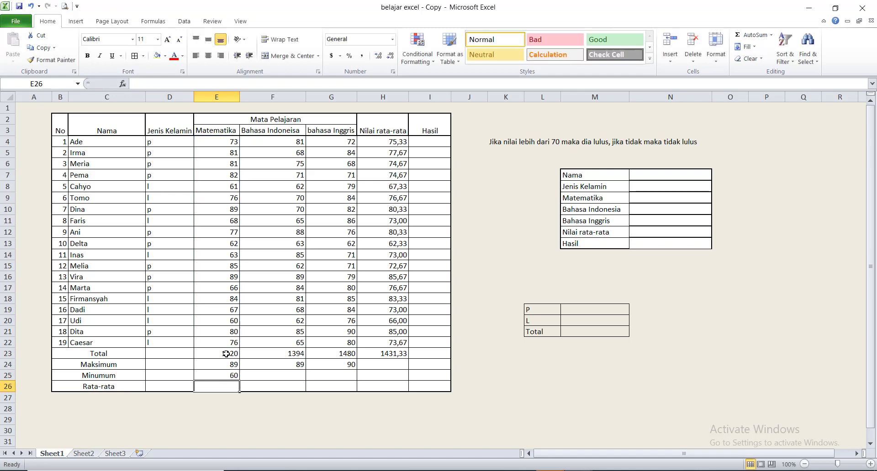
# Copy the MIN formula from E25 across the Minumum row to G25.
pyautogui.click(225, 374)
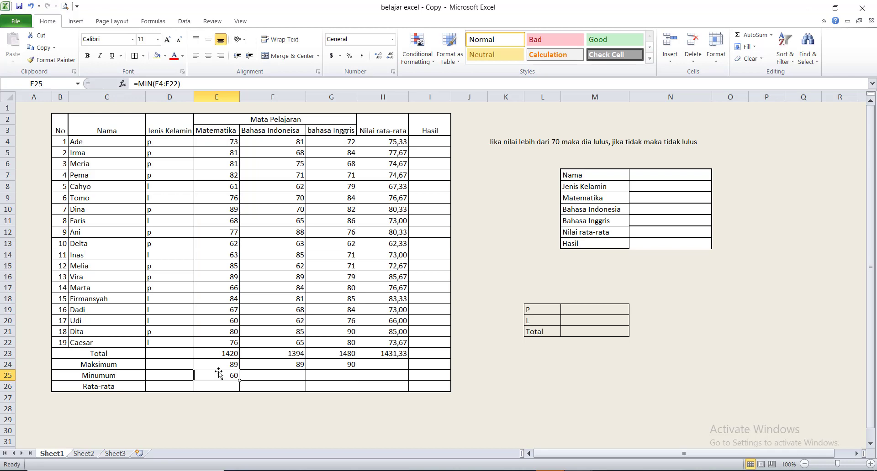
pyautogui.moveTo(239, 380); pyautogui.dragTo(337, 383)
pyautogui.click(290, 375)
# Enter the formula =AVERAGE(E4:E22) in E26 to calculate the Matematika Rata-rata.
pyautogui.click(220, 386)
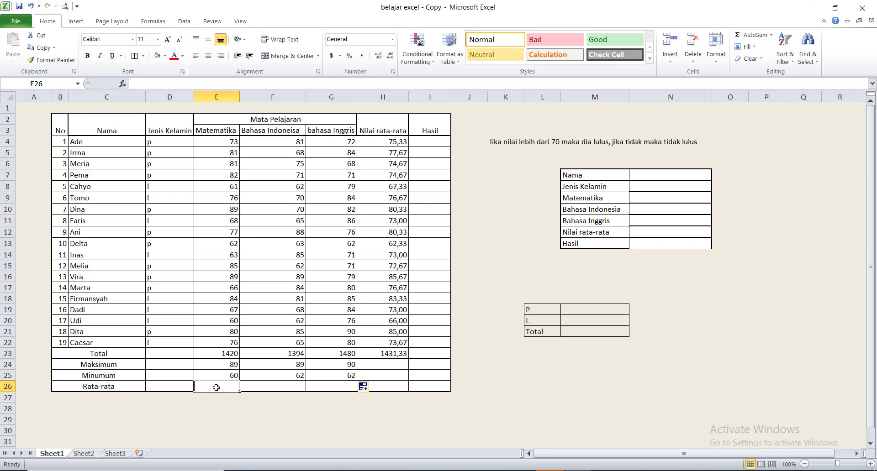
pyautogui.write('=average')
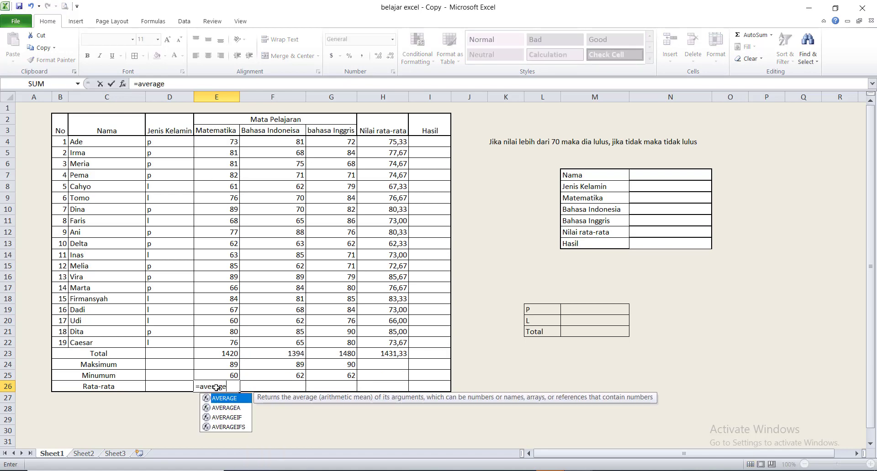
pyautogui.write('(')
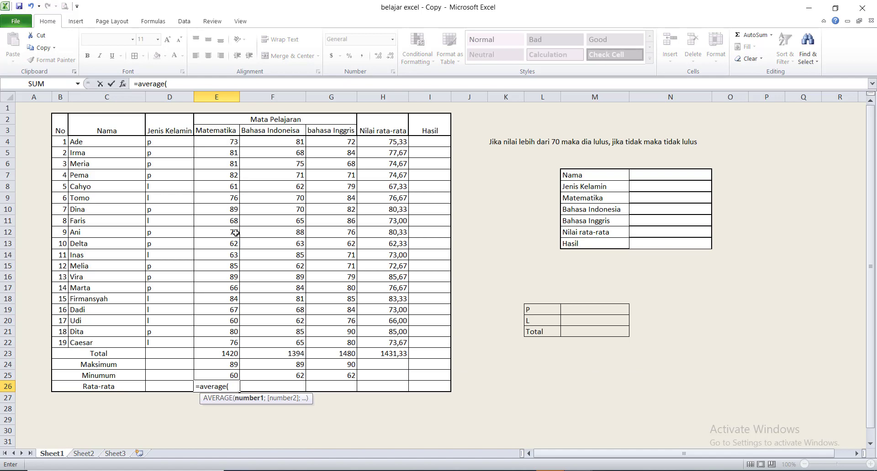
pyautogui.moveTo(216, 142); pyautogui.dragTo(234, 341)
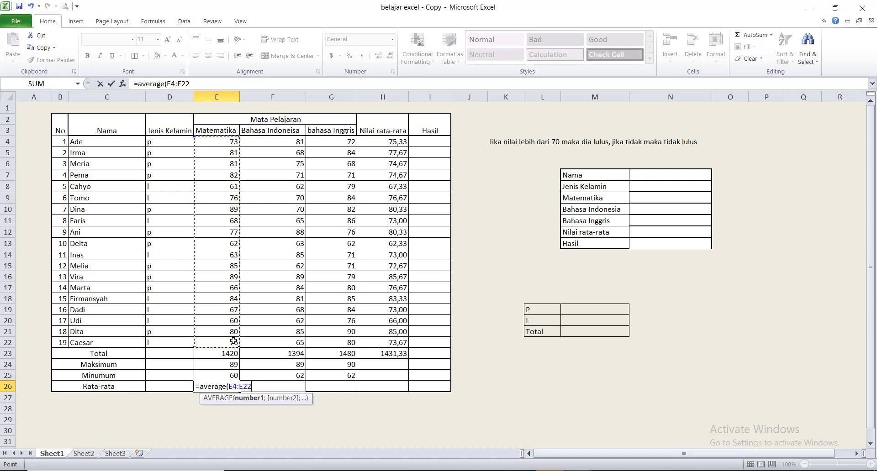
pyautogui.press('Return')
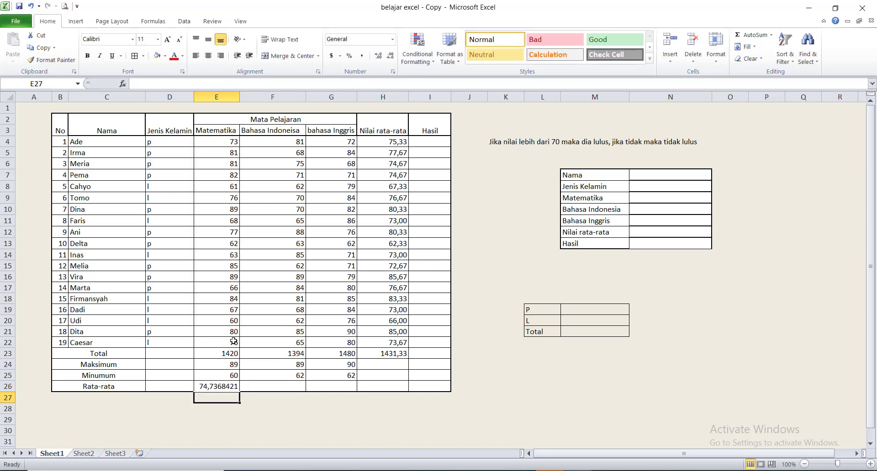
# Copy the average formula from E26 across to G26 and show E26:G26 with two decimal places.
pyautogui.click(232, 385)
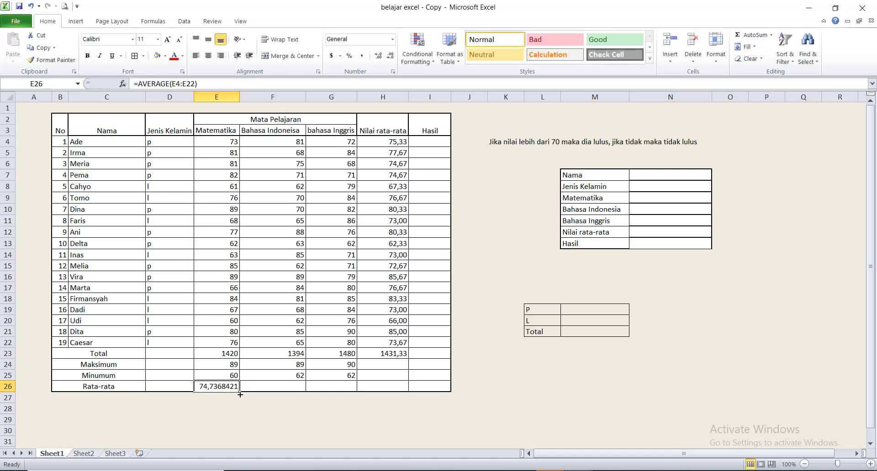
pyautogui.moveTo(239, 394); pyautogui.dragTo(345, 392)
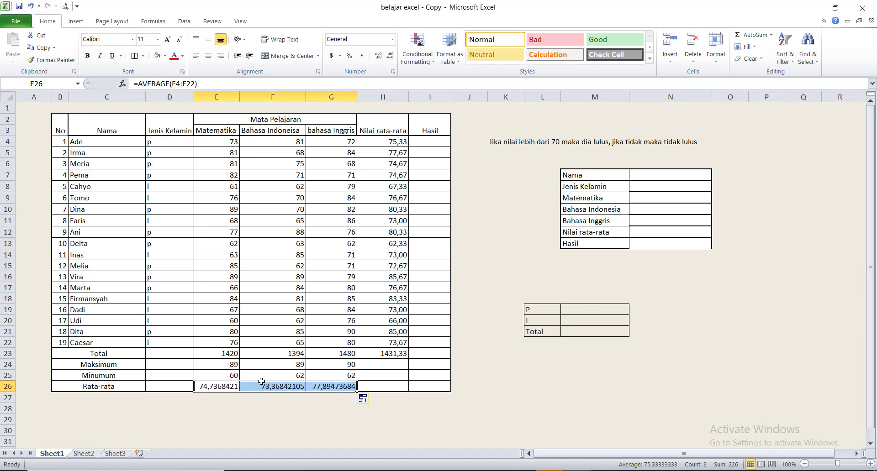
pyautogui.click(390, 55)
pyautogui.click(390, 56)
pyautogui.click(389, 56)
pyautogui.click(389, 55)
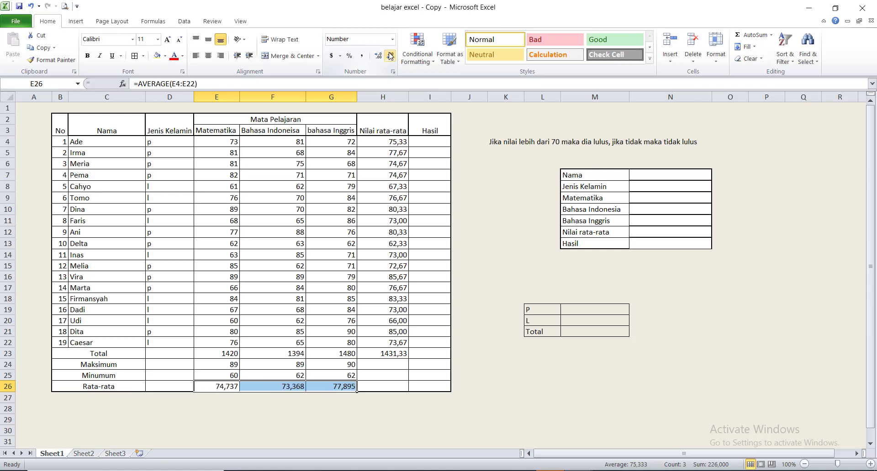
pyautogui.click(390, 55)
pyautogui.click(394, 389)
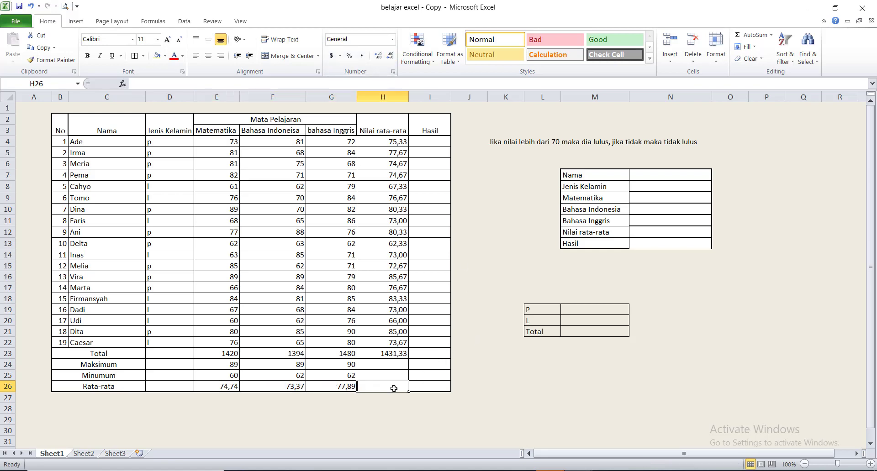
pyautogui.click(345, 365)
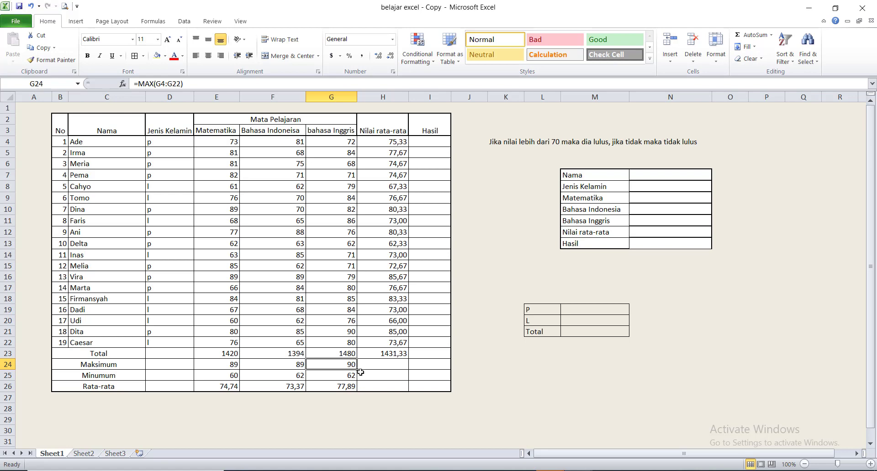
pyautogui.click(425, 344)
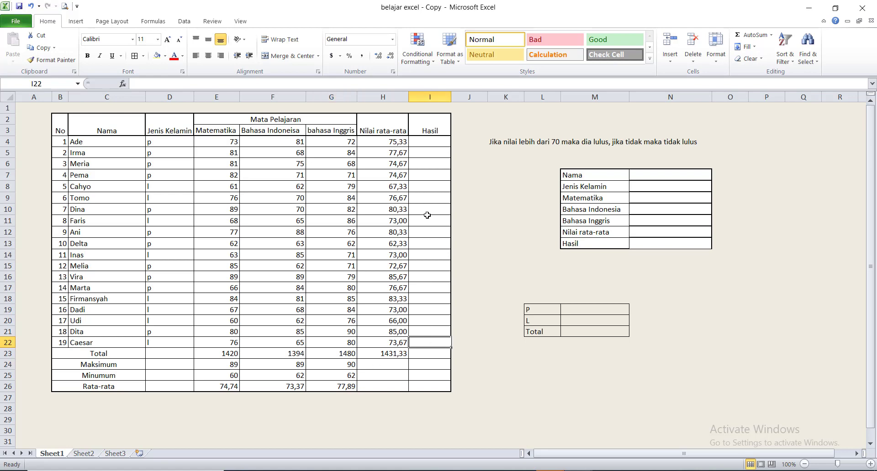
# Enter the formula =IF(H4>70;"lulus";"tidak lulus") in I4 to determine the first student's Hasil.
pyautogui.click(426, 143)
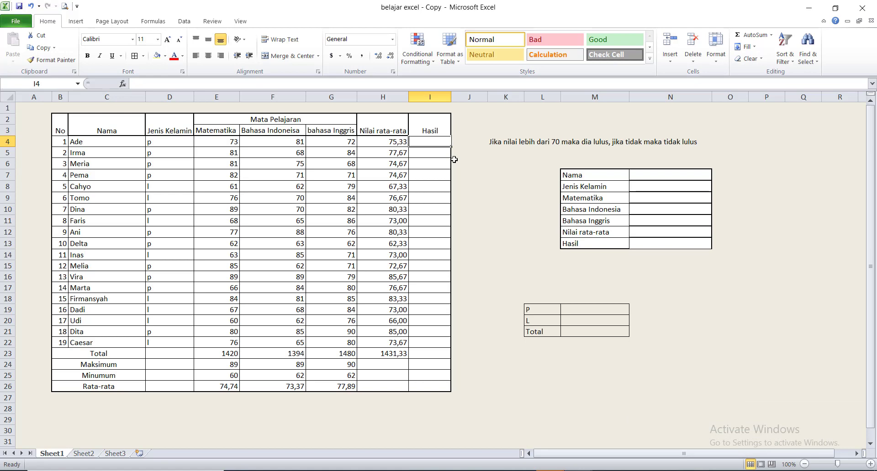
pyautogui.write('=if')
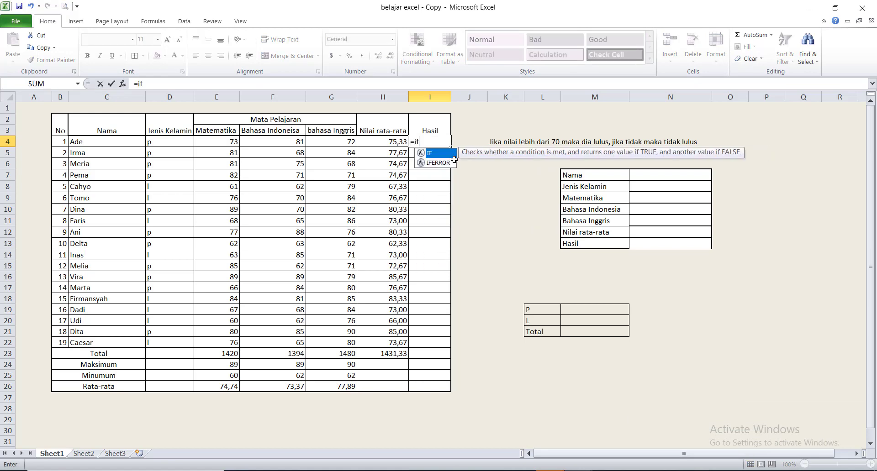
pyautogui.write('(')
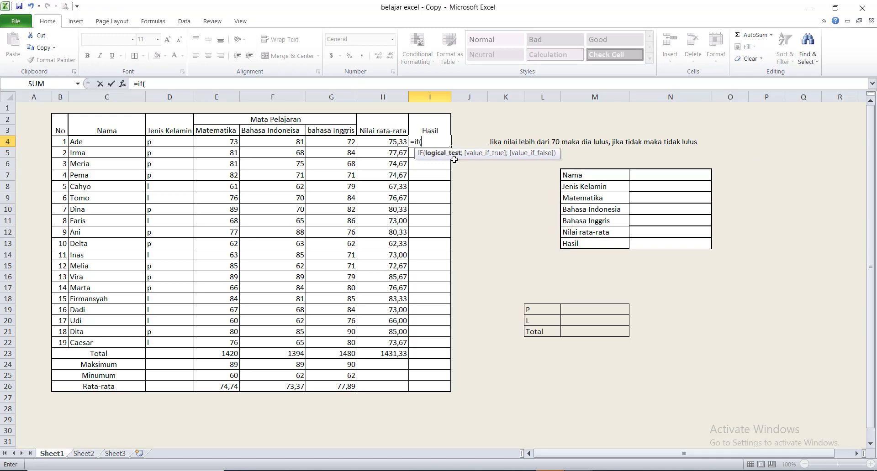
pyautogui.click(378, 143)
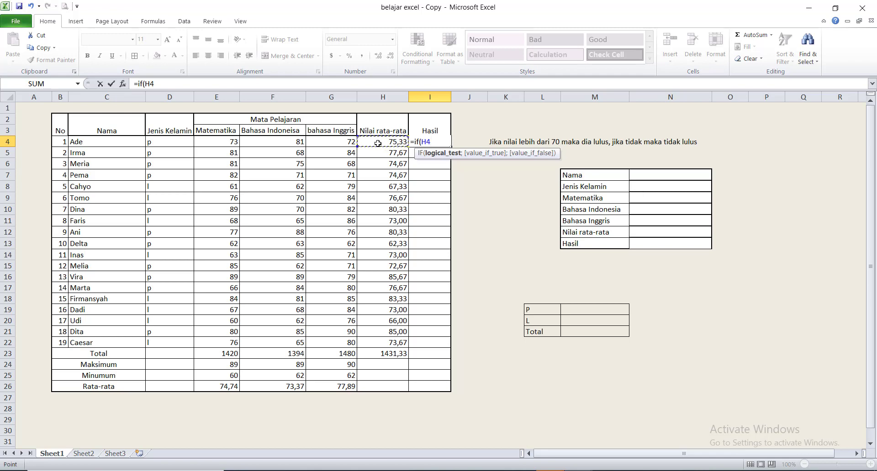
pyautogui.write('>70;')
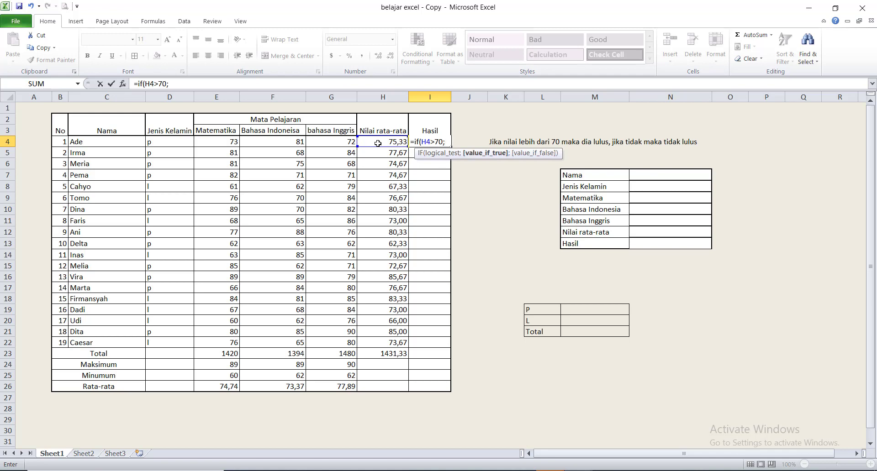
pyautogui.write('"lulus')
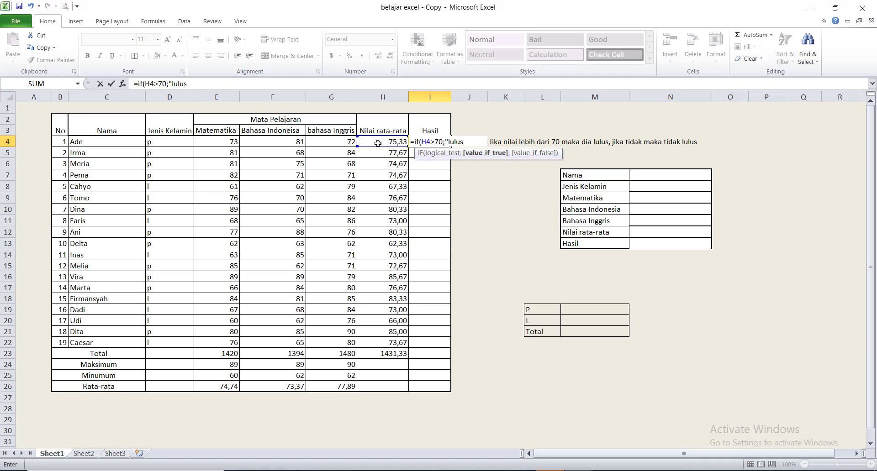
pyautogui.write('";')
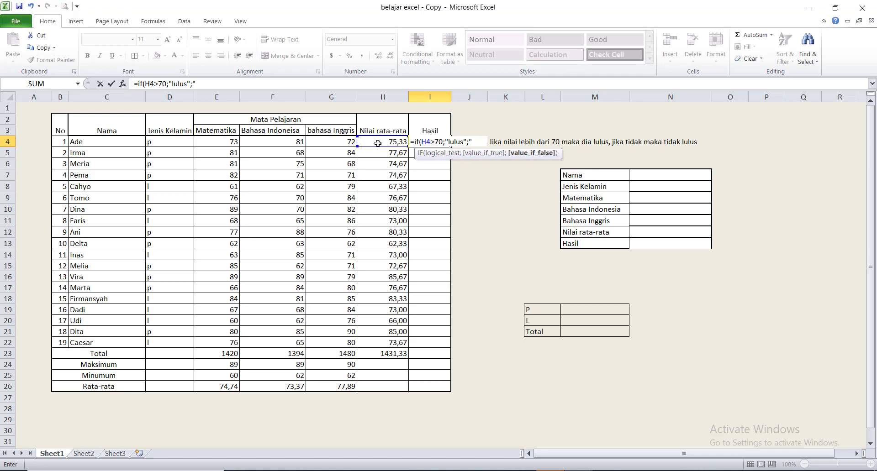
pyautogui.write('"tidak lulus')
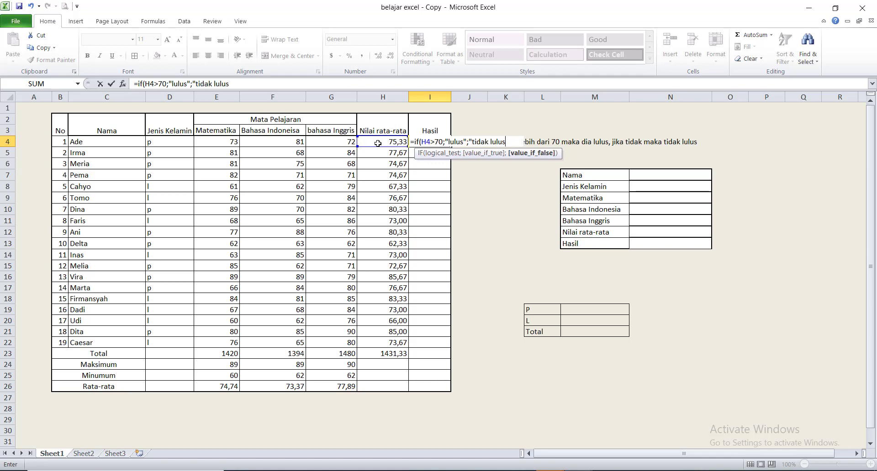
pyautogui.write('")')
pyautogui.press('Return')
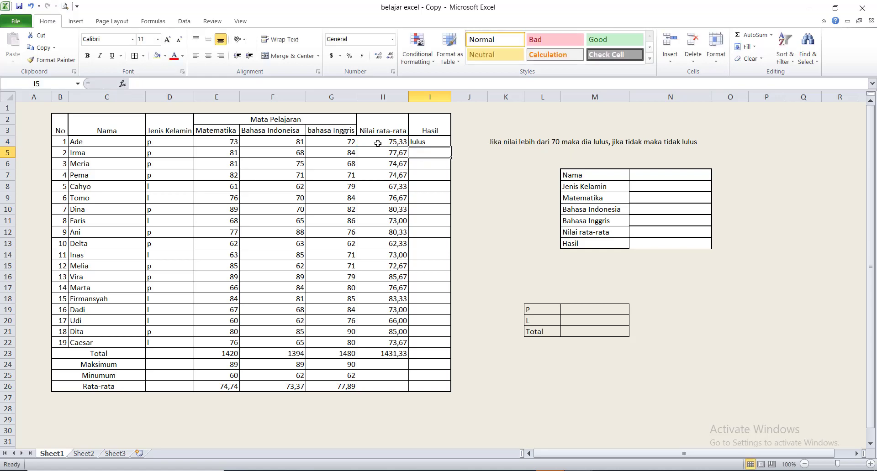
# Copy the IF formula from I4 down the Hasil column to I22 and check the copied cells.
pyautogui.click(430, 143)
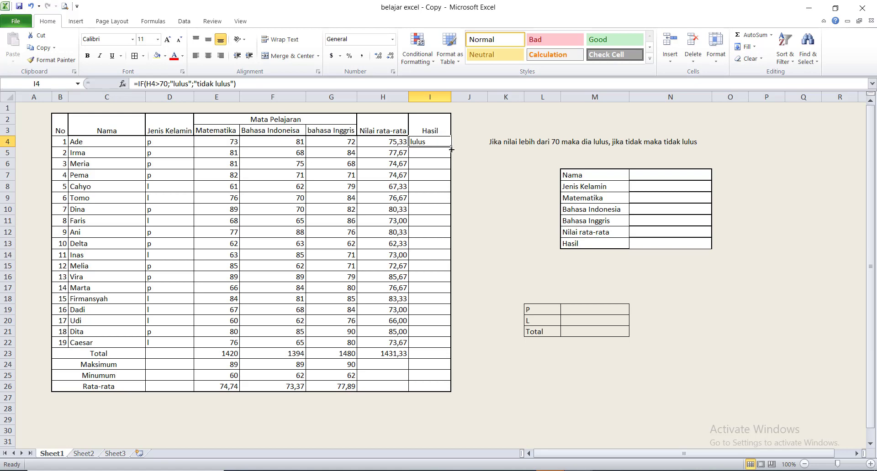
pyautogui.moveTo(451, 146); pyautogui.dragTo(454, 352)
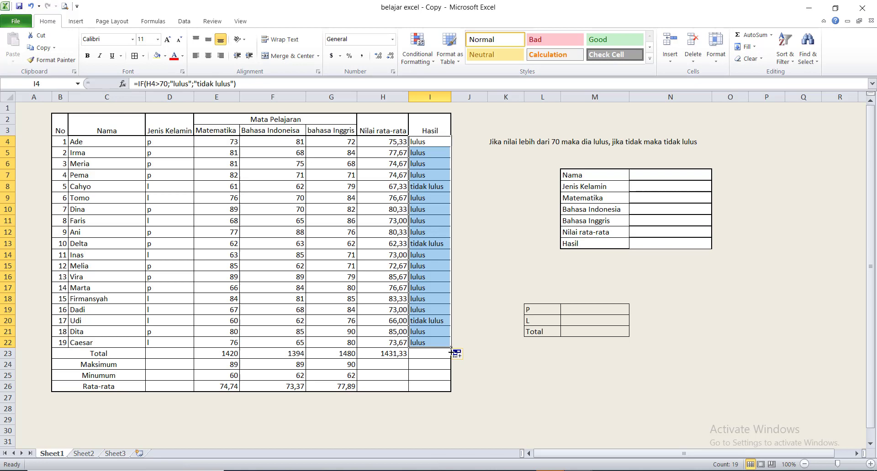
pyautogui.click(435, 245)
pyautogui.click(433, 144)
pyautogui.click(435, 195)
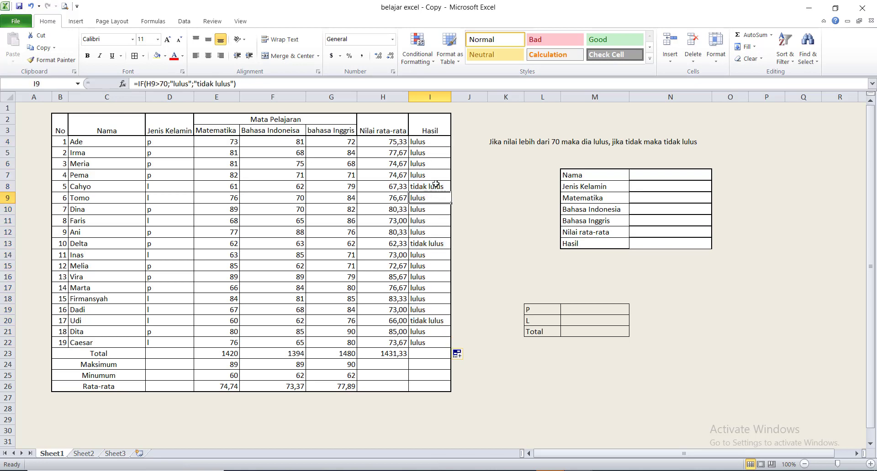
pyautogui.click(436, 185)
pyautogui.click(455, 187)
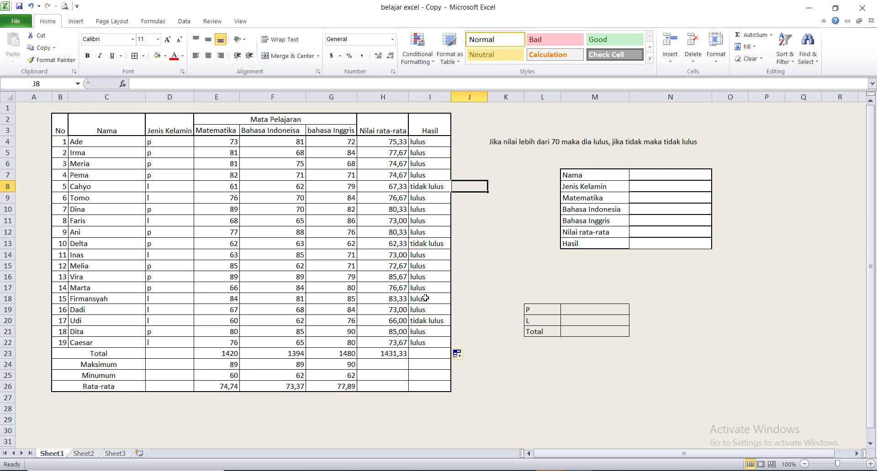
# Label L18 as tidak lulus and L17 as lulus above the P row, and apply borders to L17:M21.
pyautogui.click(529, 302)
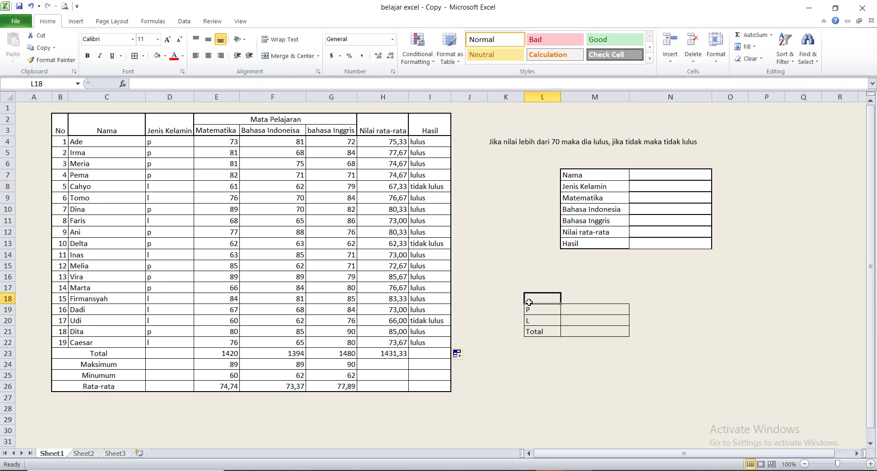
pyautogui.click(543, 340)
pyautogui.click(564, 311)
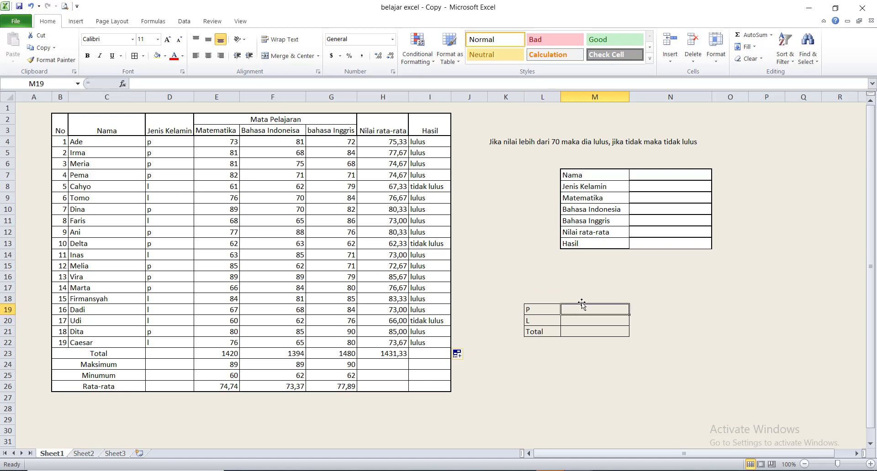
pyautogui.click(536, 300)
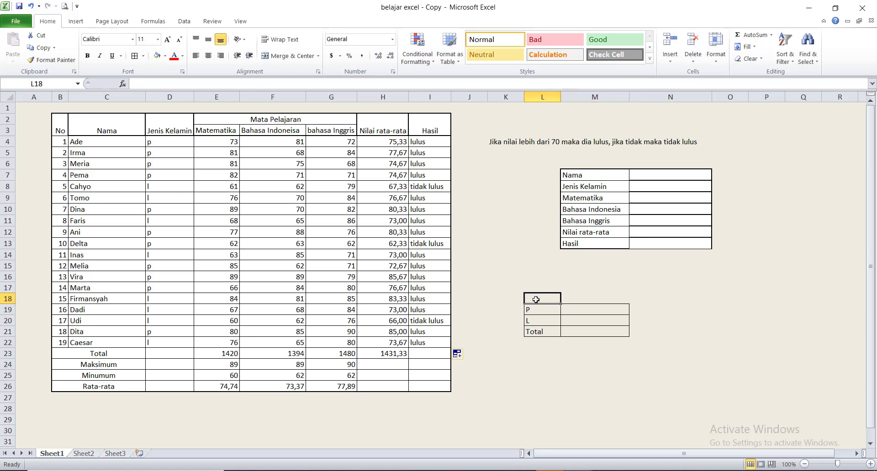
pyautogui.write('ti')
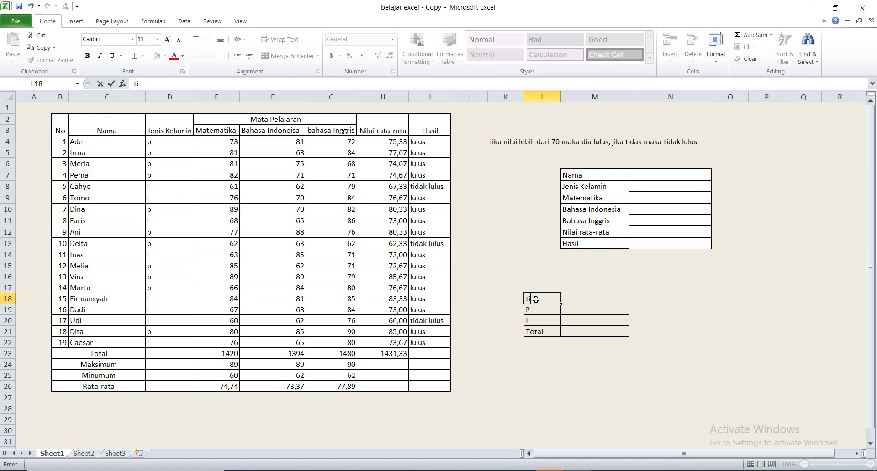
pyautogui.write('dak lulus')
pyautogui.press('Return')
pyautogui.click(534, 293)
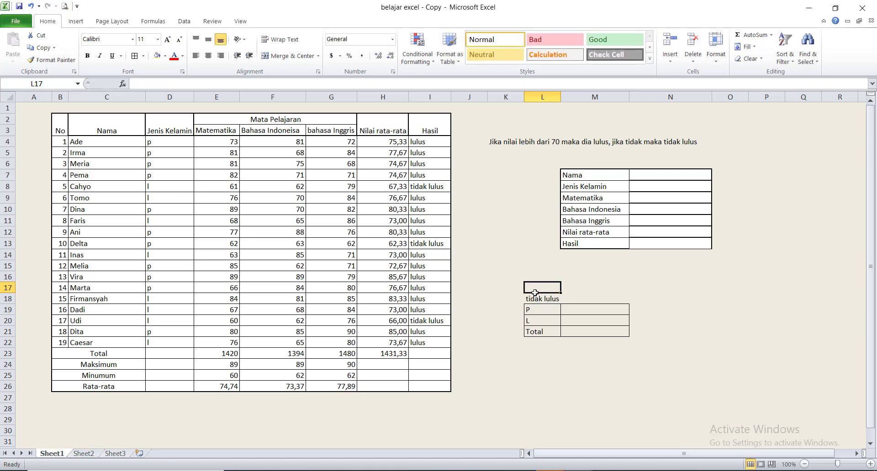
pyautogui.write('lulus')
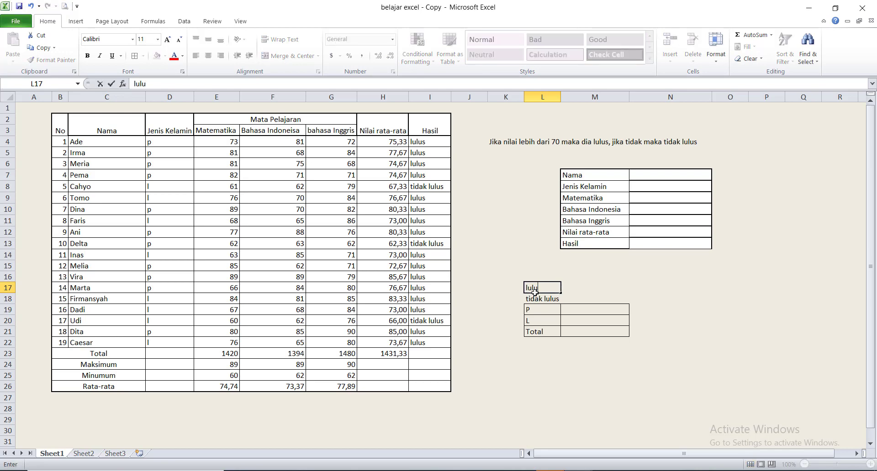
pyautogui.click(559, 309)
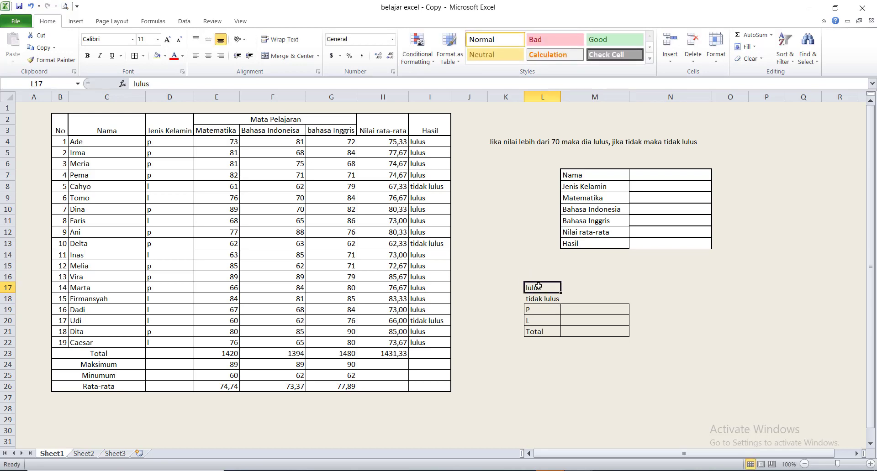
pyautogui.moveTo(536, 289); pyautogui.dragTo(587, 331)
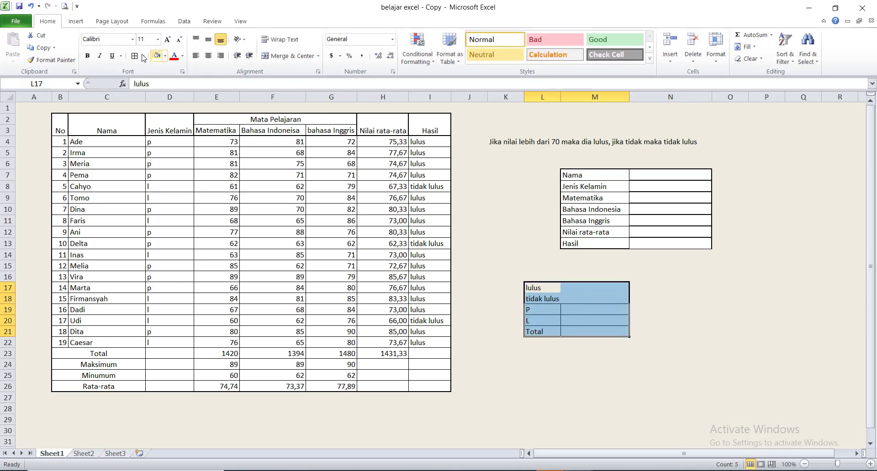
# Enter the formula =COUNTIF(I4:I22;I10) in M17 to count the students marked lulus.
pyautogui.click(581, 288)
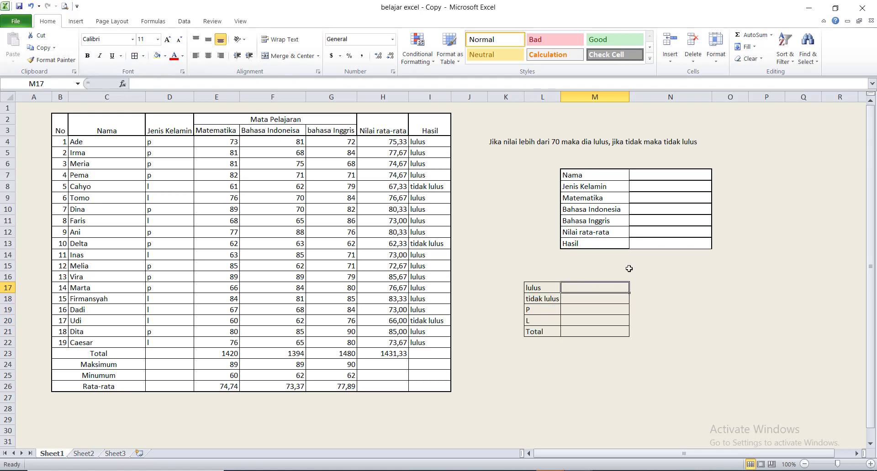
pyautogui.write('=')
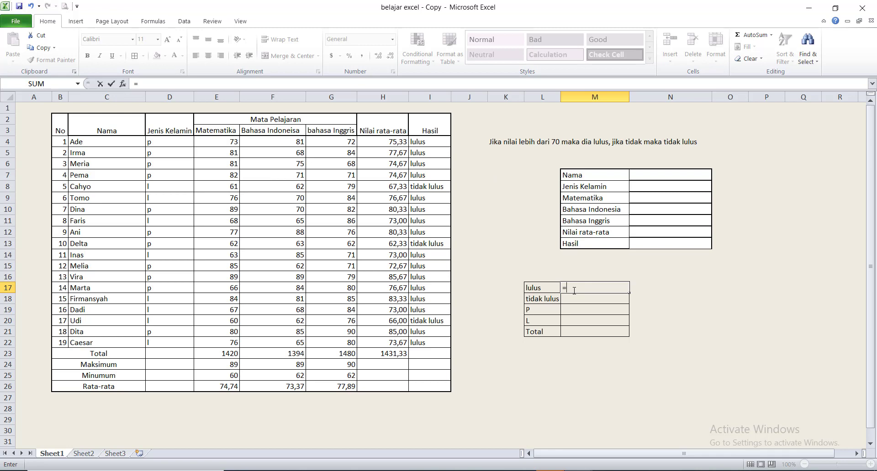
pyautogui.write('coun')
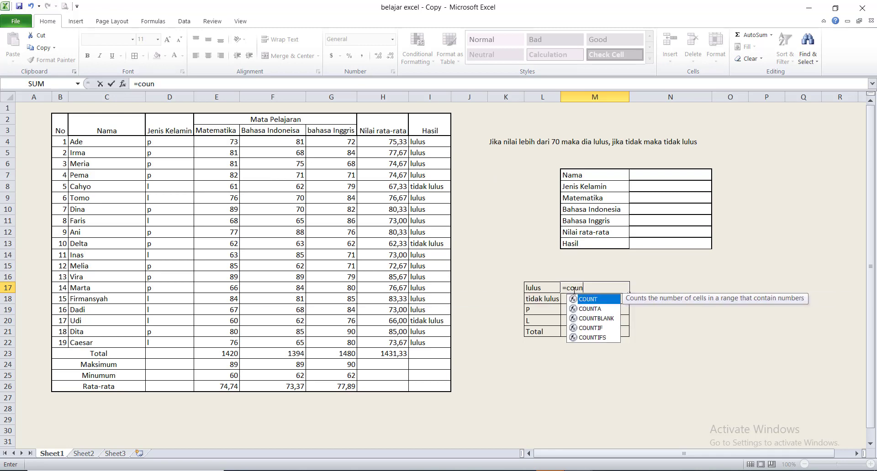
pyautogui.write('tif')
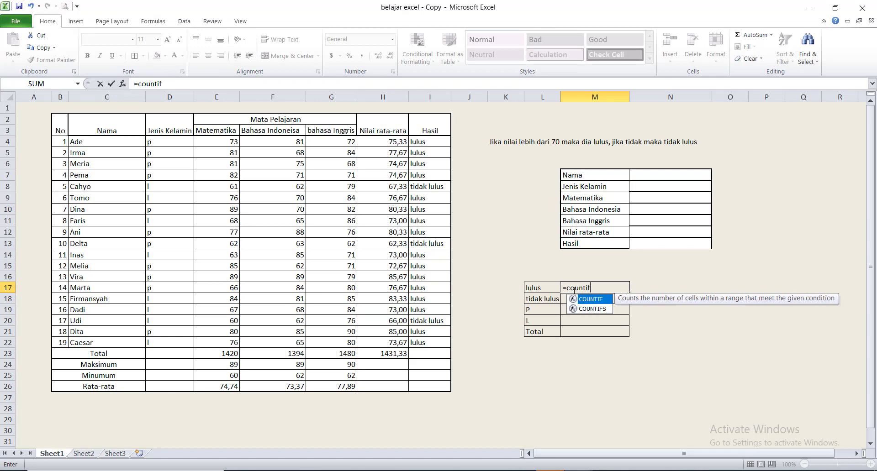
pyautogui.write('(')
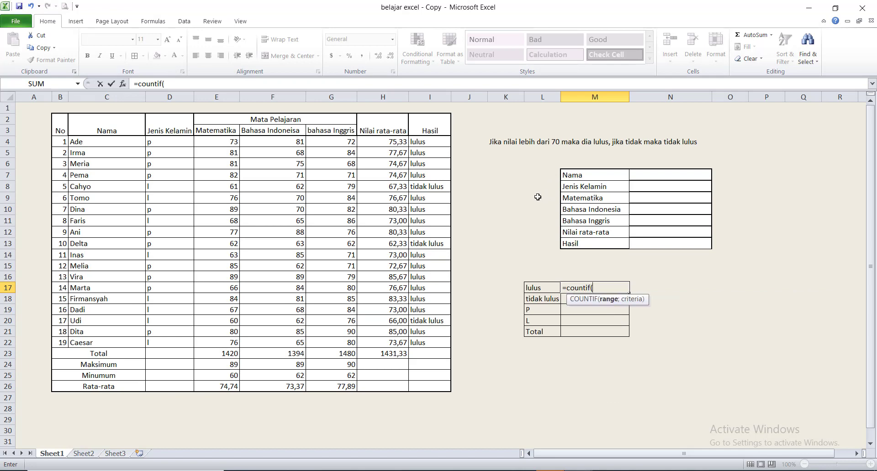
pyautogui.moveTo(422, 143); pyautogui.dragTo(429, 342)
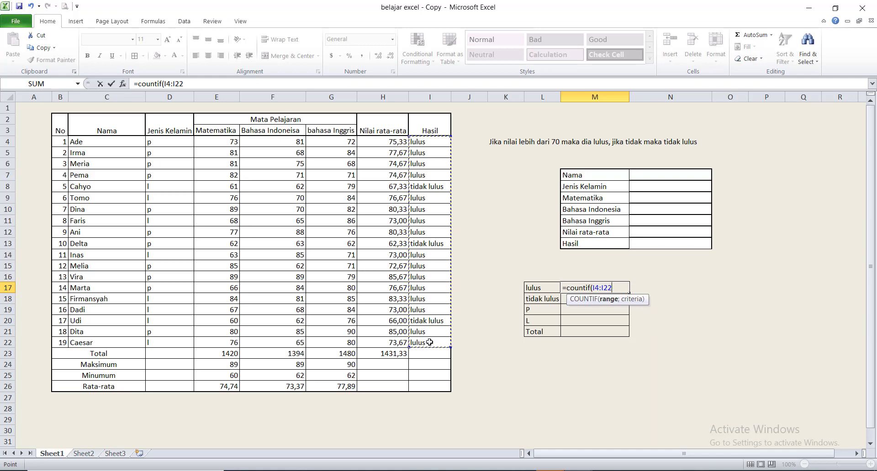
pyautogui.write(';')
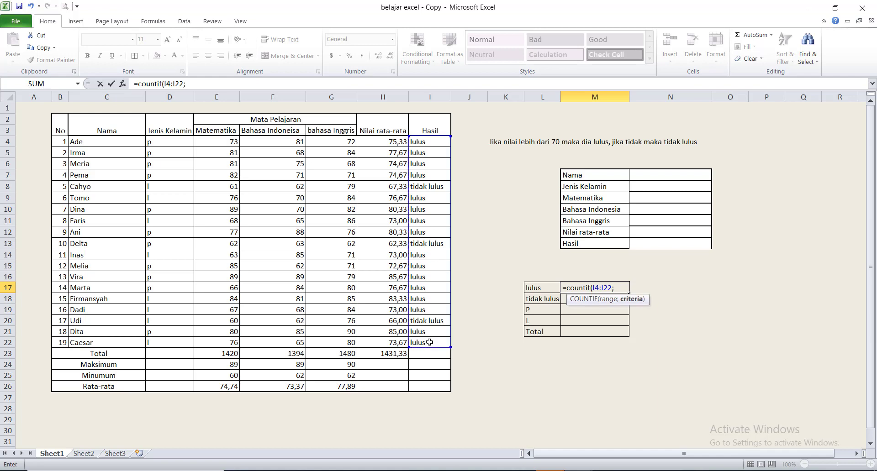
pyautogui.click(418, 211)
pyautogui.press('Return')
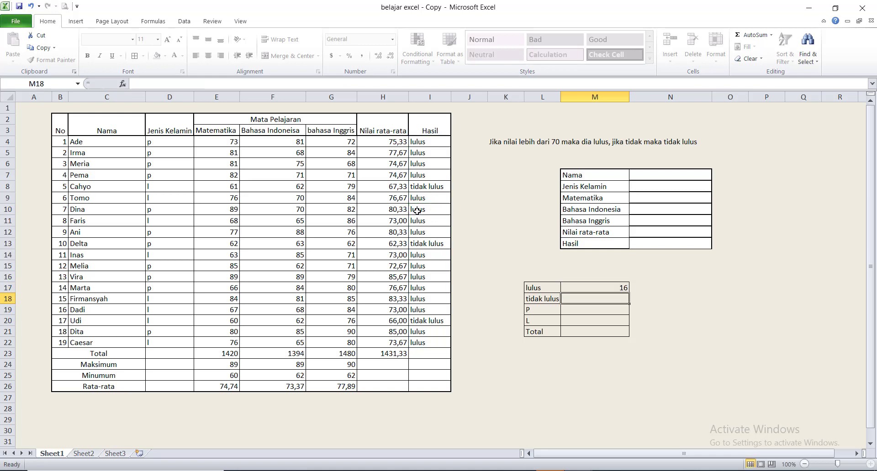
pyautogui.click(596, 286)
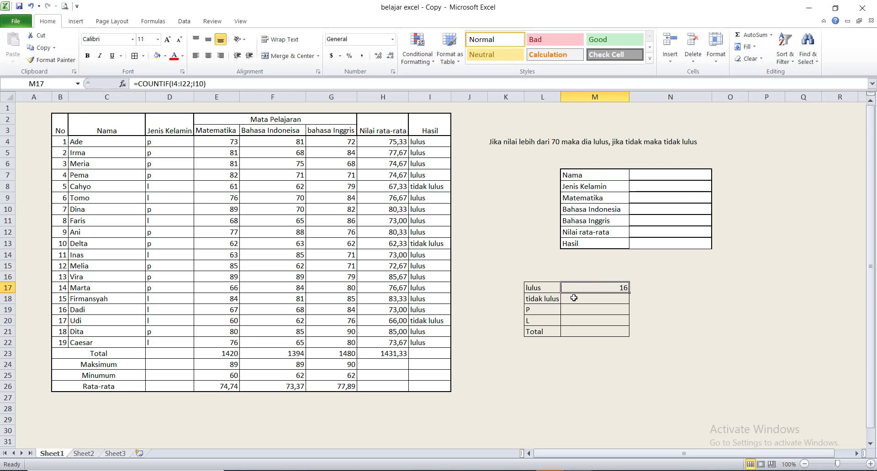
# Enter the formula =COUNTIF(I4:I22;I13) in M18 to count the students marked tidak lulus.
pyautogui.click(577, 299)
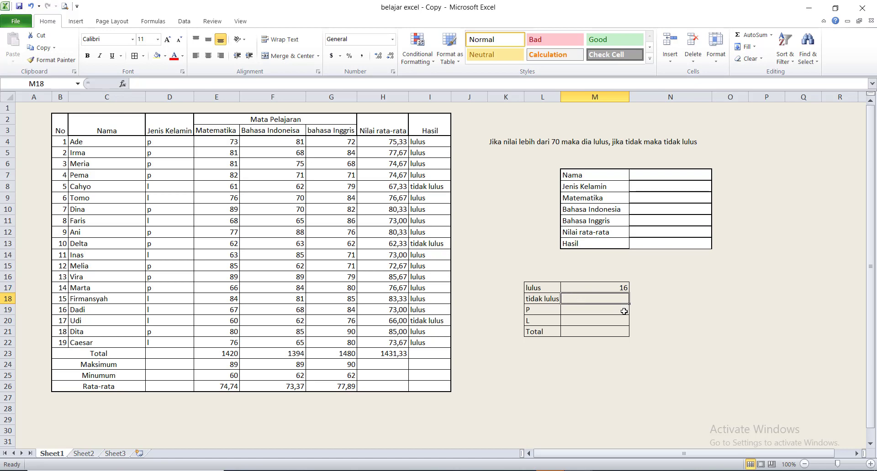
pyautogui.write('=')
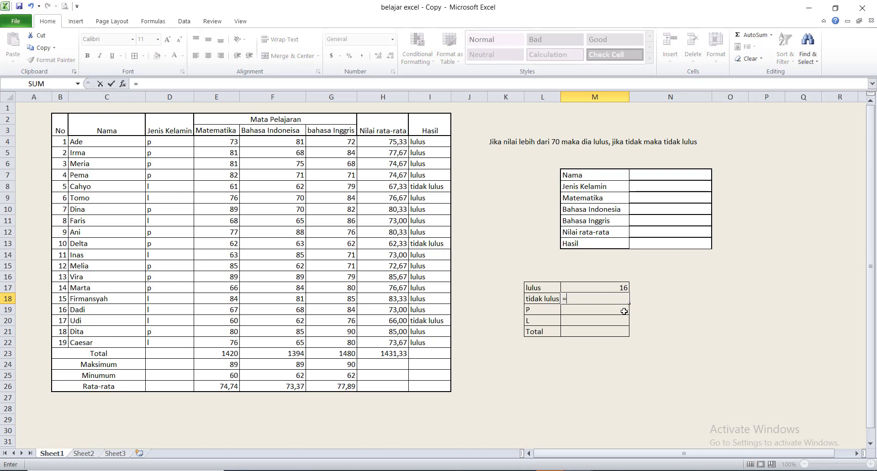
pyautogui.write('count')
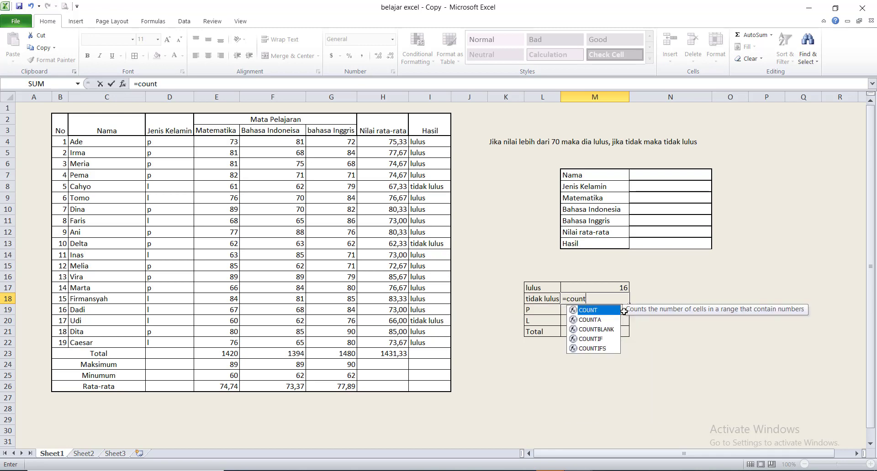
pyautogui.write('if(')
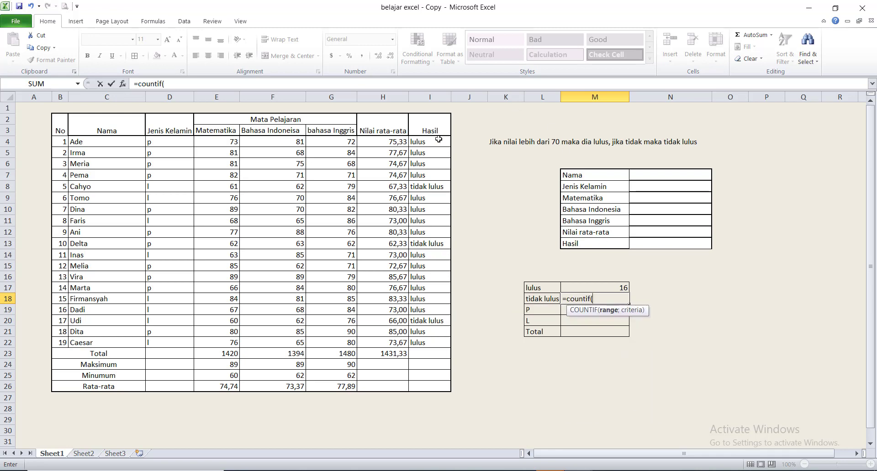
pyautogui.moveTo(438, 139); pyautogui.dragTo(433, 343)
pyautogui.write(';')
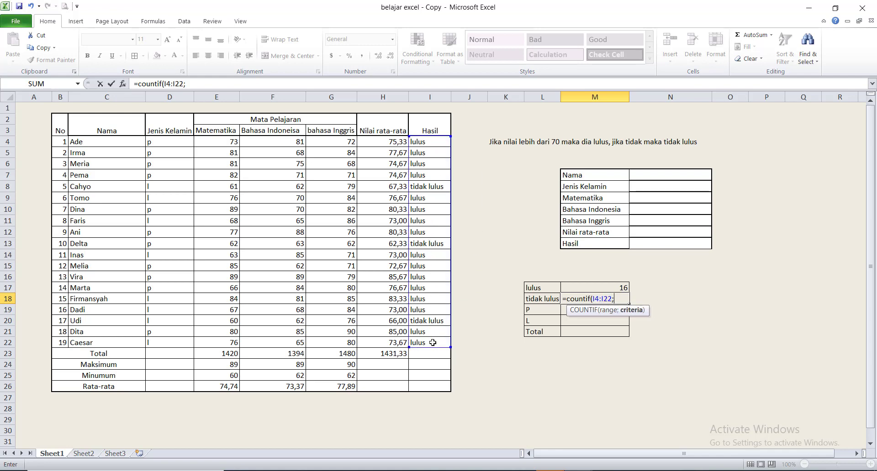
pyautogui.click(431, 244)
pyautogui.write(')')
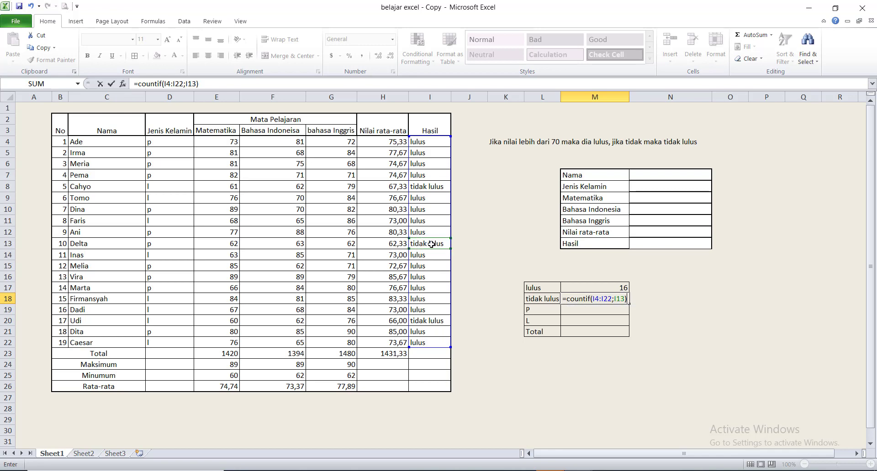
pyautogui.press('Return')
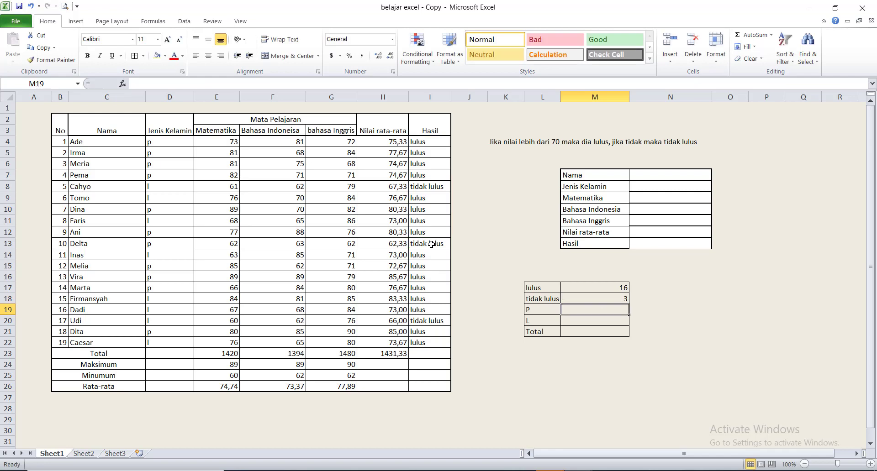
pyautogui.click(624, 299)
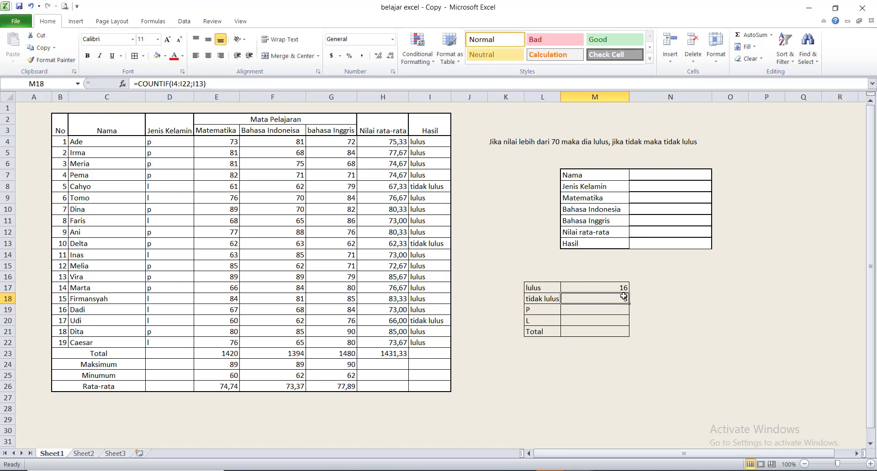
# Enter the formula =COUNTIF(D4:D22;D17) in M19 to count the students with gender p.
pyautogui.click(585, 312)
pyautogui.write('=')
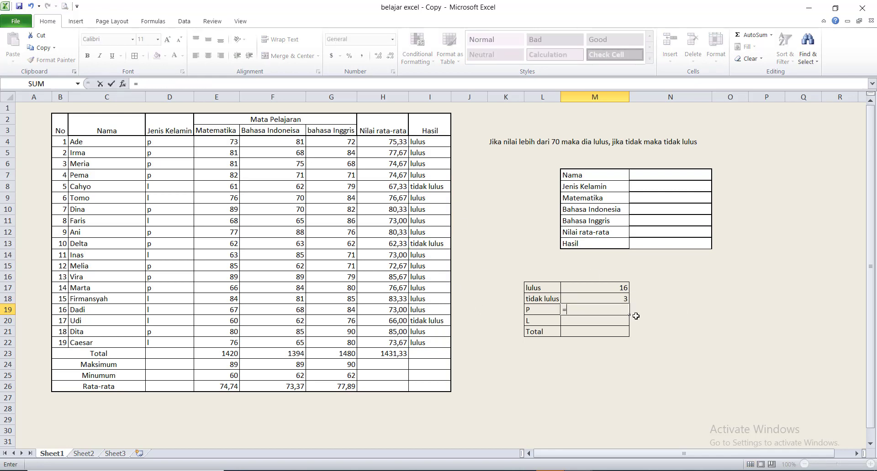
pyautogui.write('cou')
pyautogui.press('BackSpace')
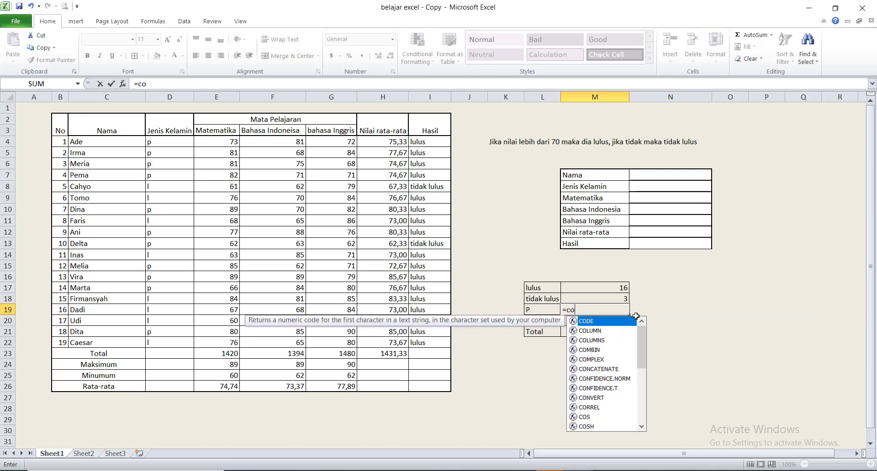
pyautogui.write('unti')
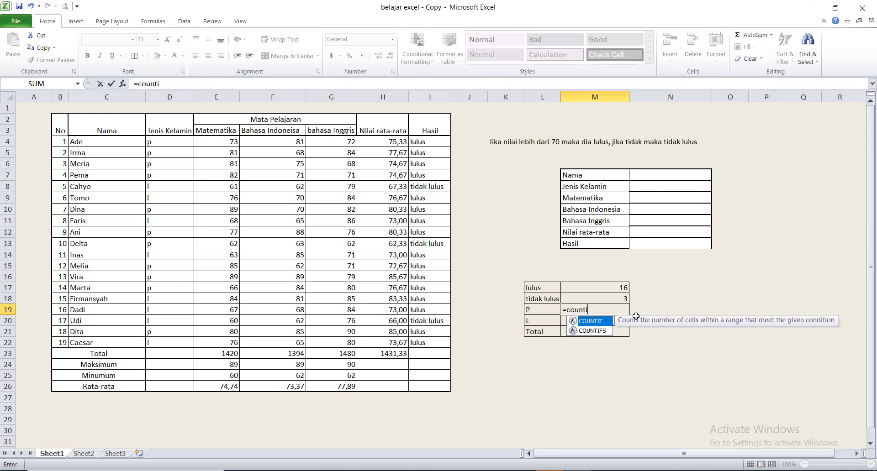
pyautogui.write('f(')
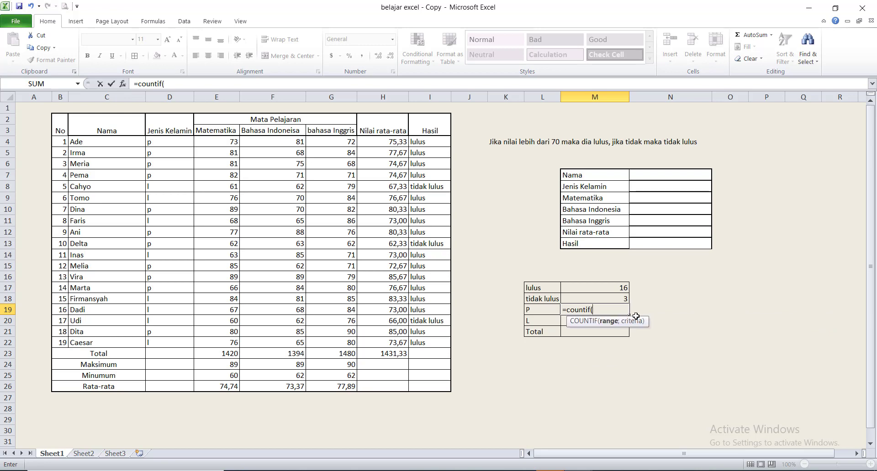
pyautogui.moveTo(186, 143); pyautogui.dragTo(167, 344)
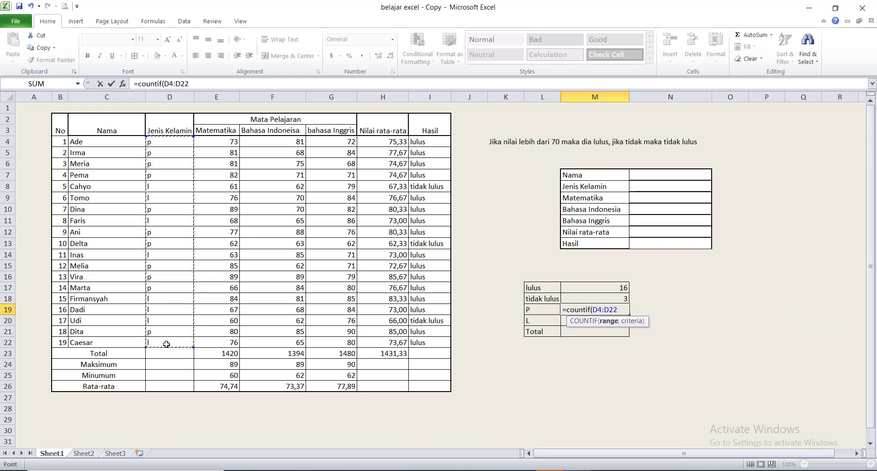
pyautogui.write(';')
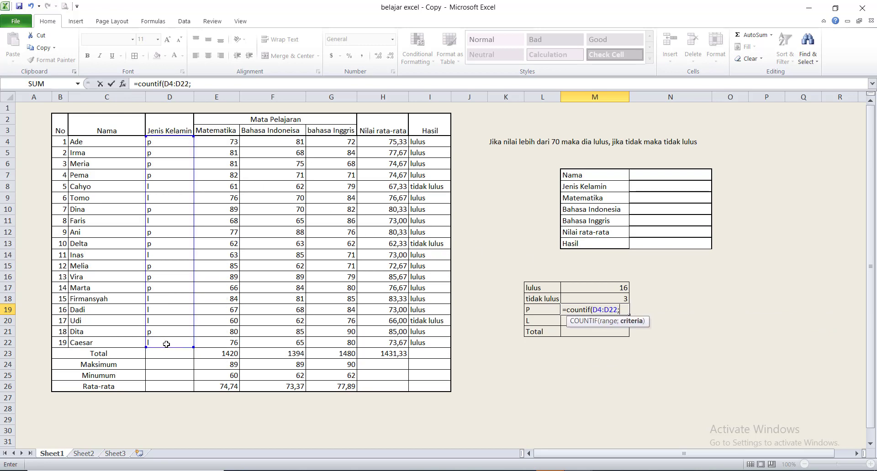
pyautogui.click(158, 289)
pyautogui.write(')')
pyautogui.press('Return')
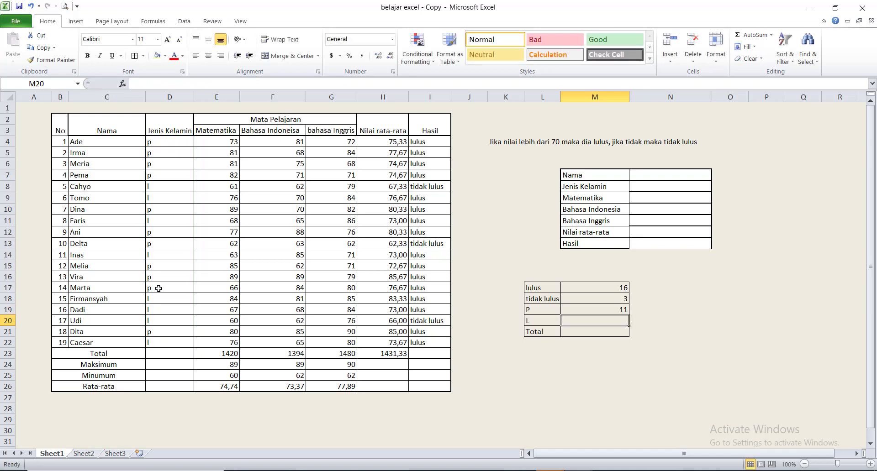
# Enter the formula =COUNTIF(D4:D22;D18) in M20 to count the students with gender l.
pyautogui.write('=')
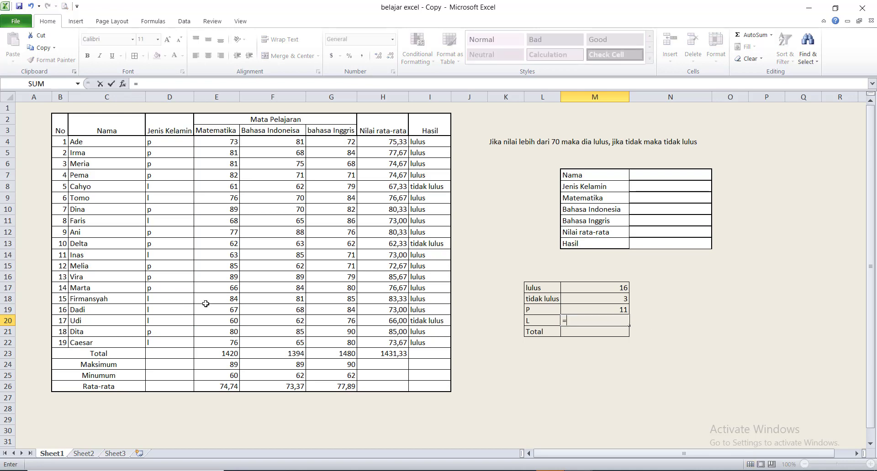
pyautogui.write('count')
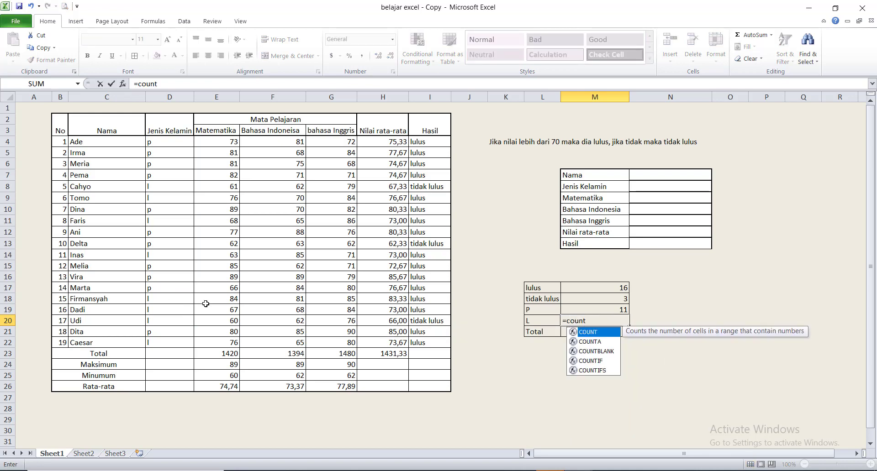
pyautogui.write('if(')
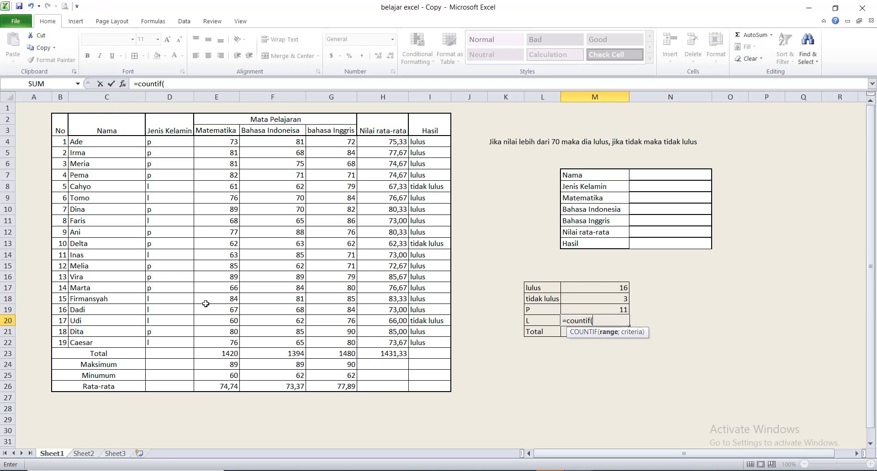
pyautogui.moveTo(169, 143); pyautogui.dragTo(189, 340)
pyautogui.write(';')
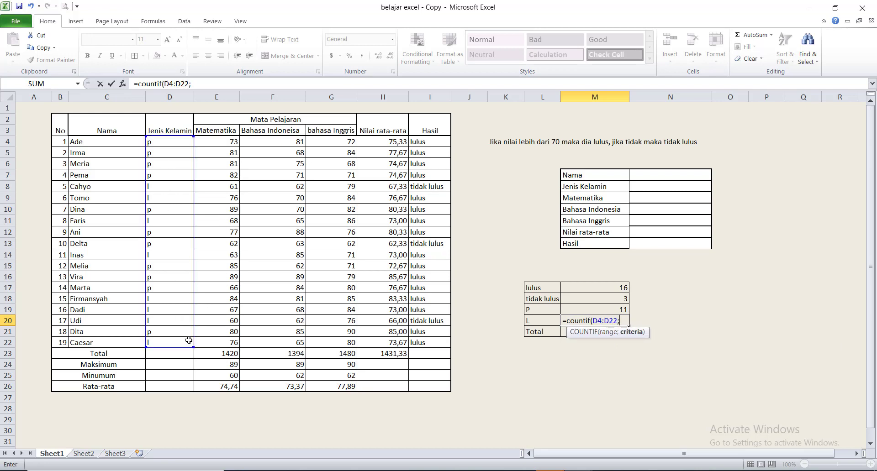
pyautogui.click(165, 296)
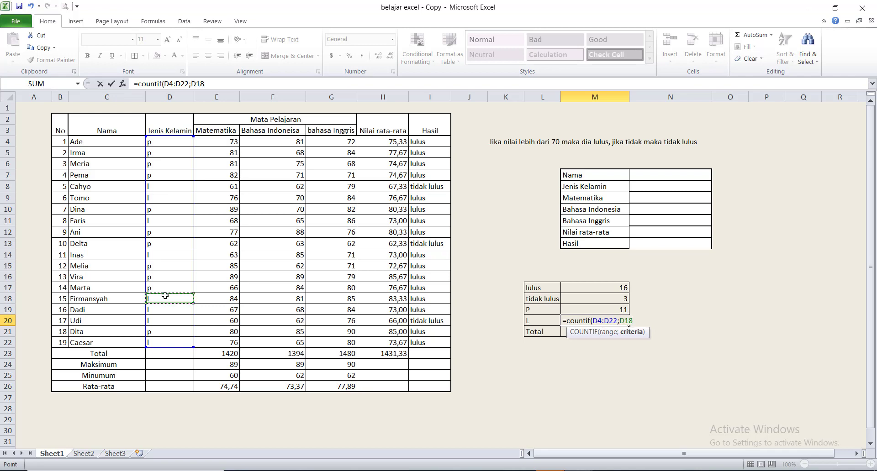
pyautogui.write(')')
pyautogui.press('Return')
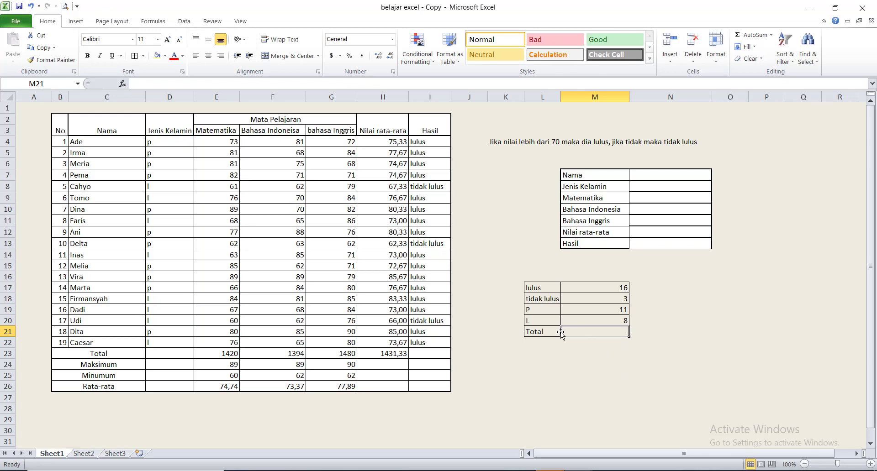
# Enter the formula =M19+M20 in M21 to total the P and L counts.
pyautogui.write('=')
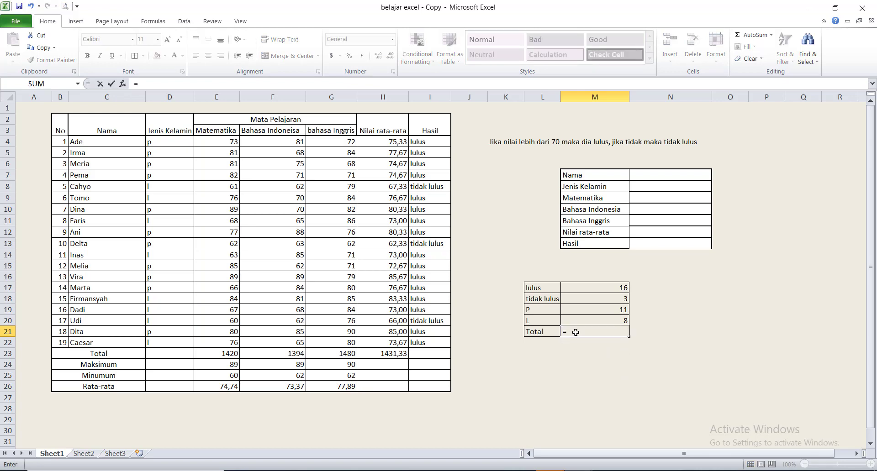
pyautogui.click(580, 309)
pyautogui.write('+')
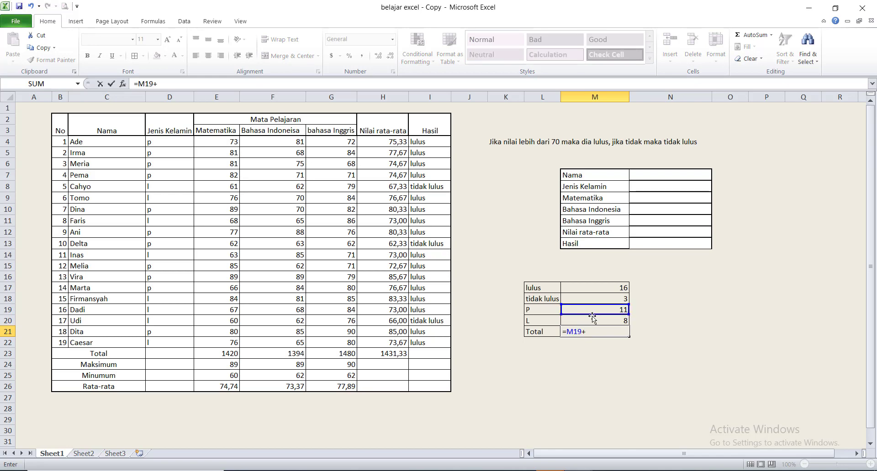
pyautogui.click(595, 319)
pyautogui.press('Return')
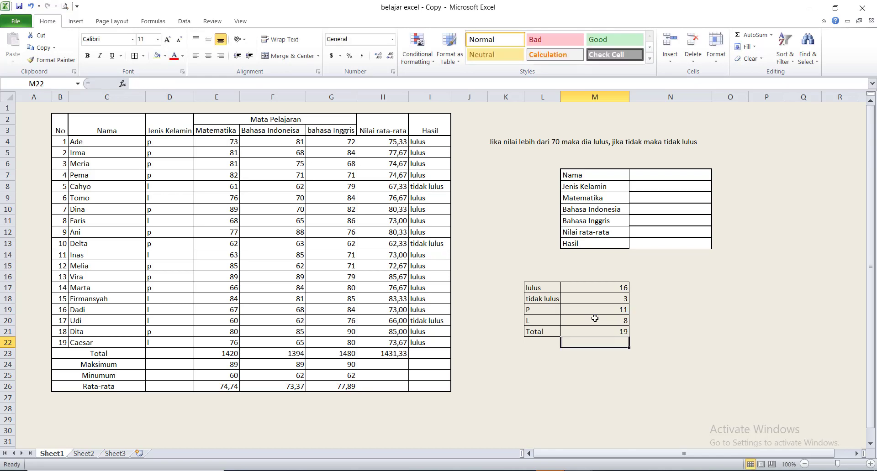
pyautogui.click(612, 333)
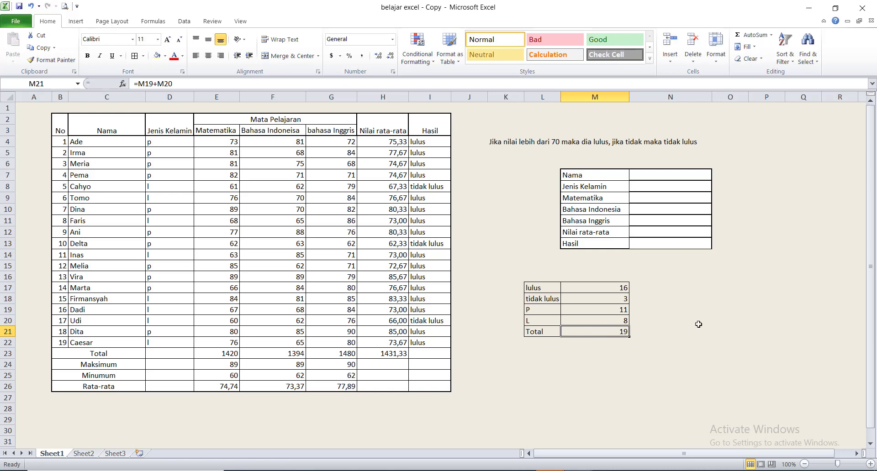
# Examine the empty student detail table in M7:N13, from Nama to Hasil, and the free cells beside it.
pyautogui.click(734, 311)
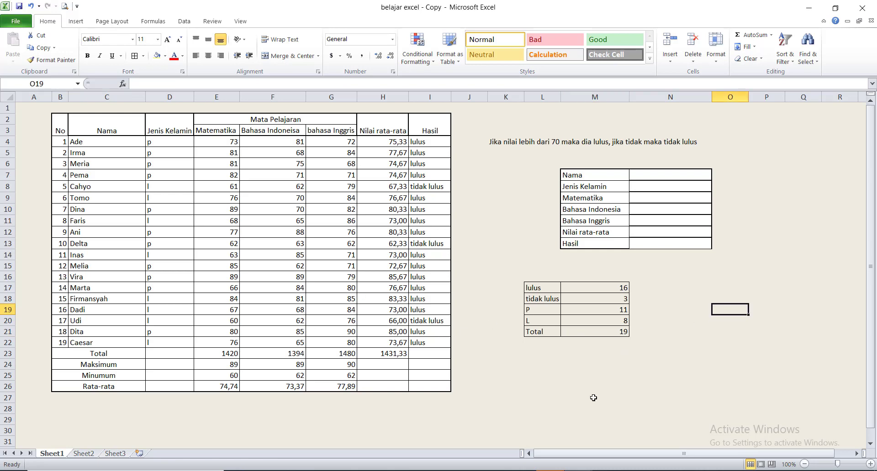
pyautogui.click(625, 209)
pyautogui.click(548, 188)
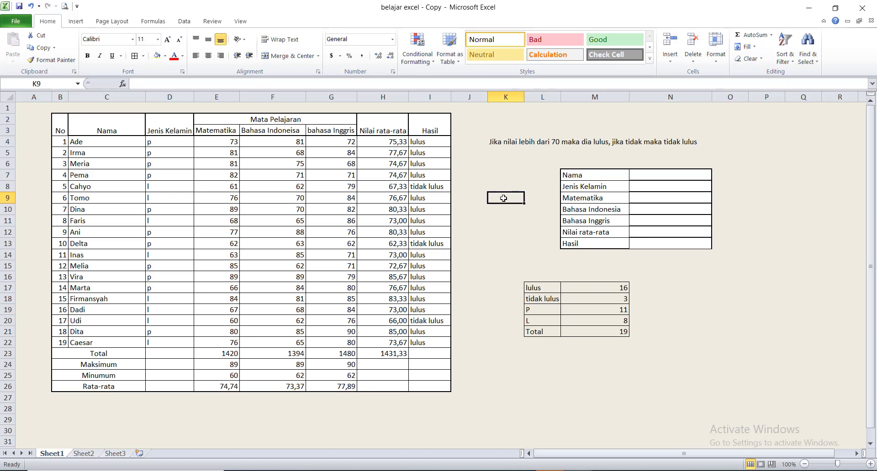
pyautogui.click(584, 175)
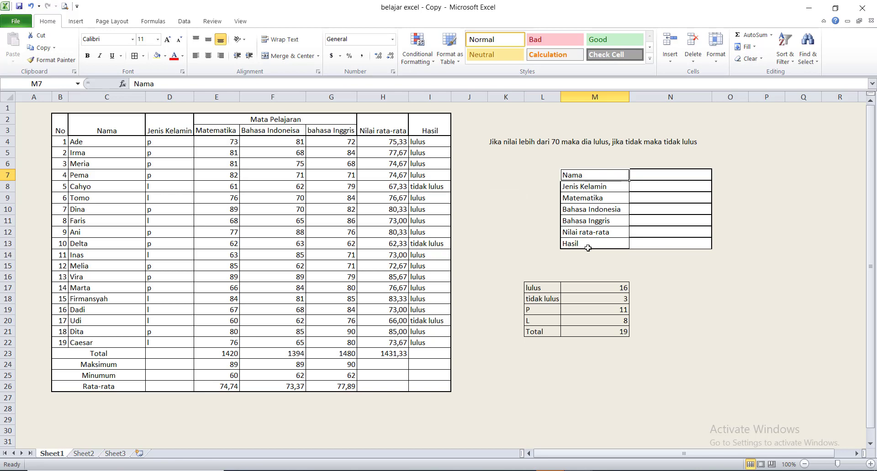
pyautogui.click(588, 245)
pyautogui.moveTo(586, 177); pyautogui.dragTo(658, 238)
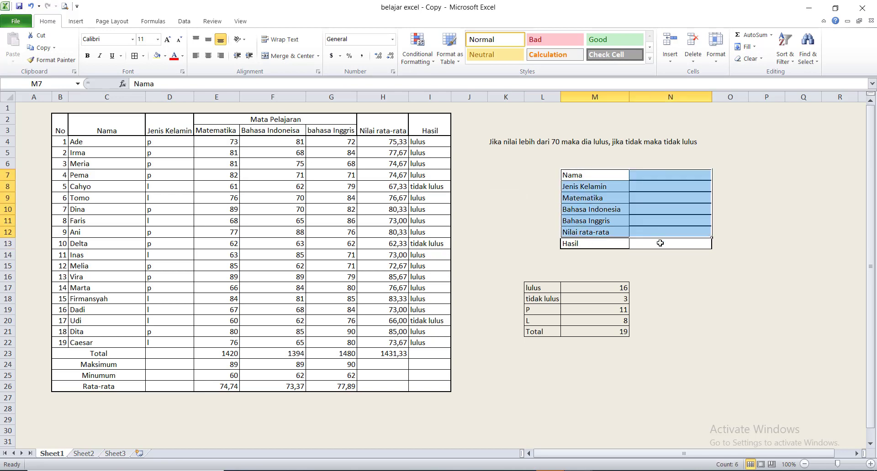
pyautogui.click(659, 243)
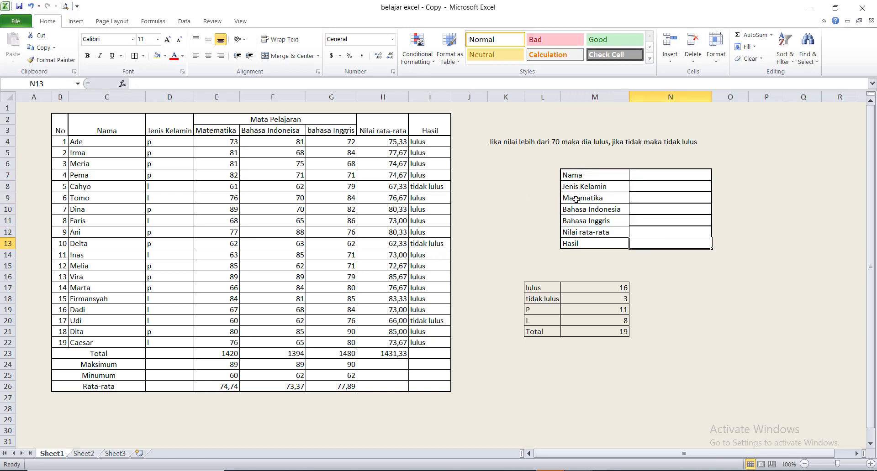
pyautogui.click(506, 208)
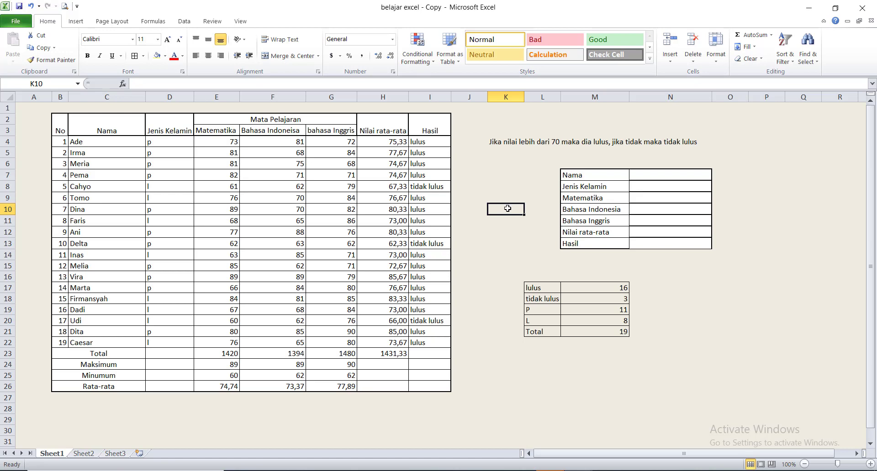
pyautogui.write('1')
pyautogui.click(567, 254)
pyautogui.click(517, 210)
pyautogui.write('23')
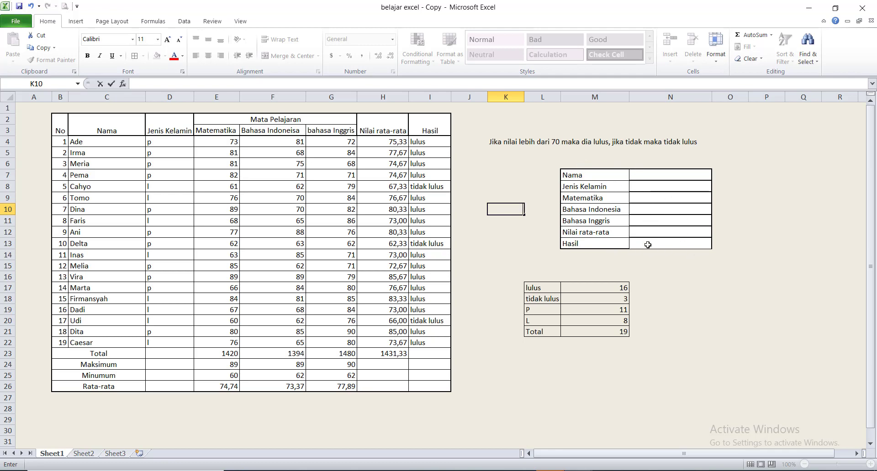
pyautogui.click(506, 252)
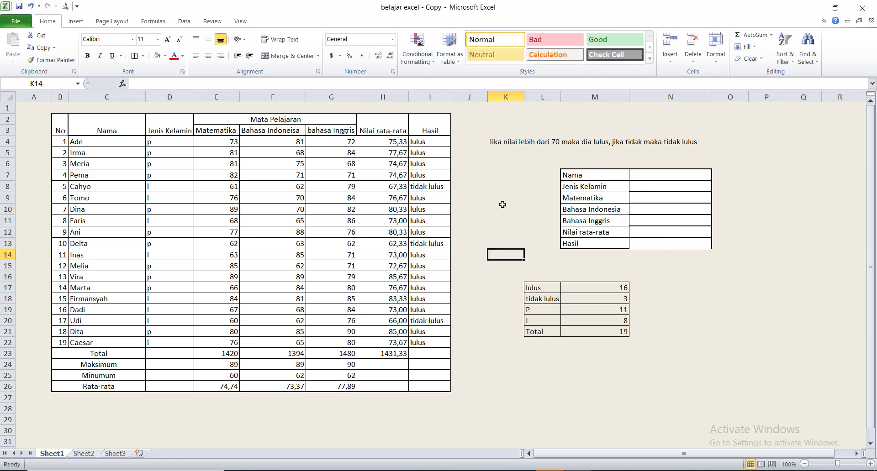
# Enter the formula =VLOOKUP(K10;$B$4:$I$22;2) in N7 to look up the student's Nama.
pyautogui.click(665, 176)
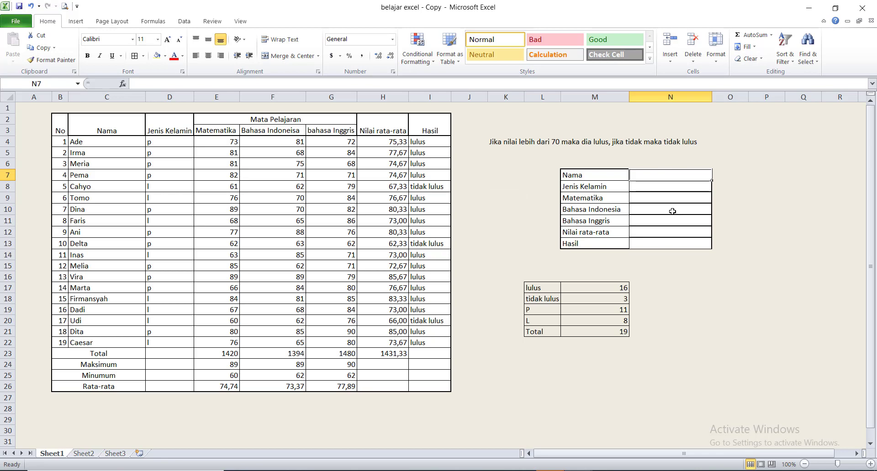
pyautogui.write('=')
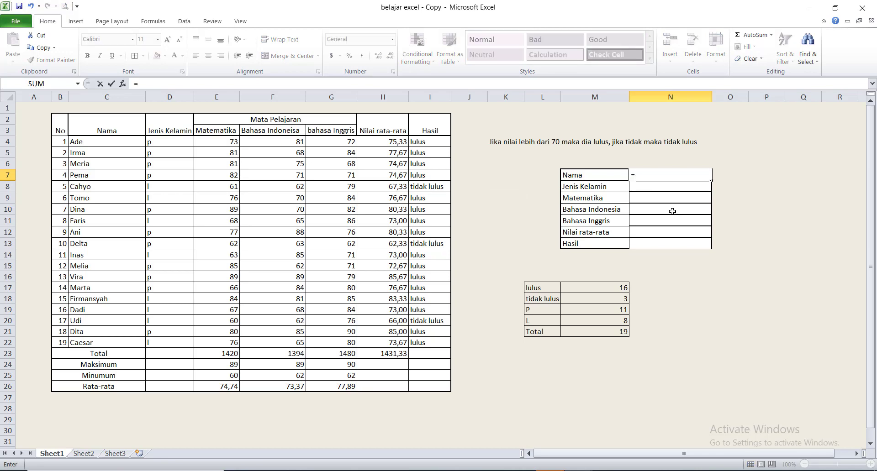
pyautogui.write('vlooo')
pyautogui.press('BackSpace')
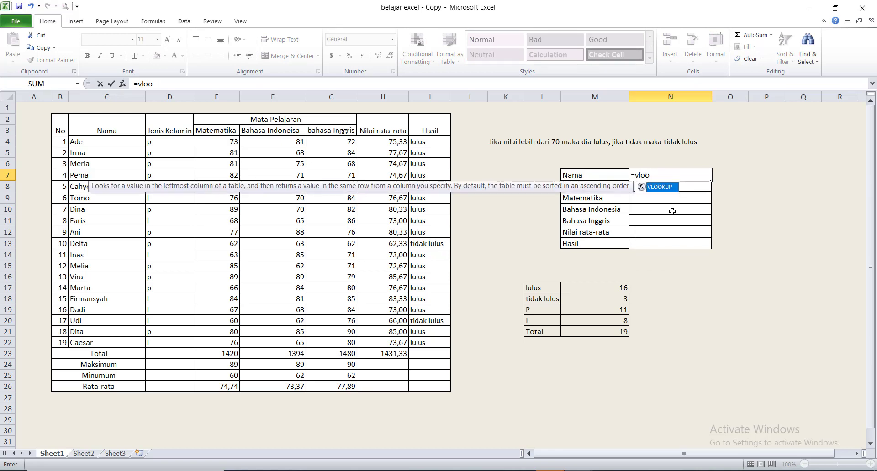
pyautogui.write('kup(')
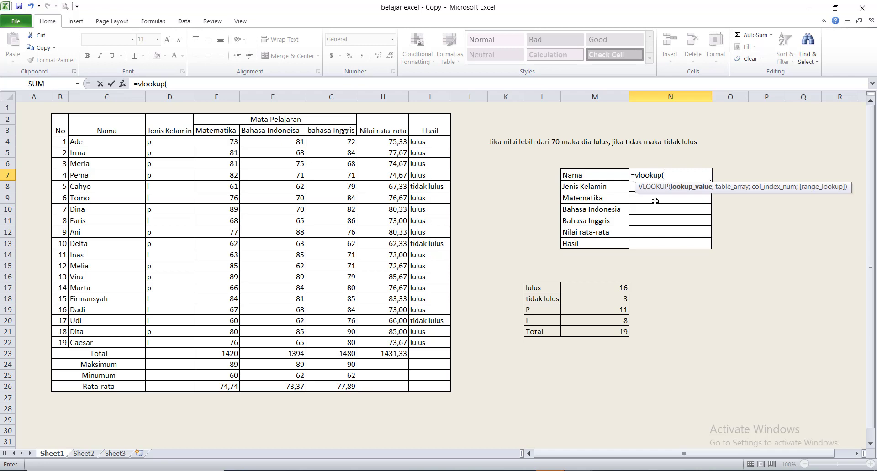
pyautogui.click(504, 206)
pyautogui.write(';')
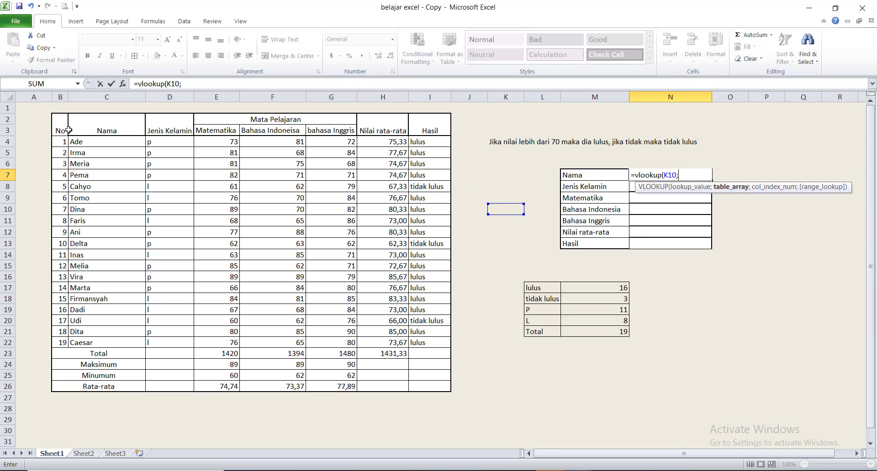
pyautogui.moveTo(60, 140); pyautogui.dragTo(434, 340)
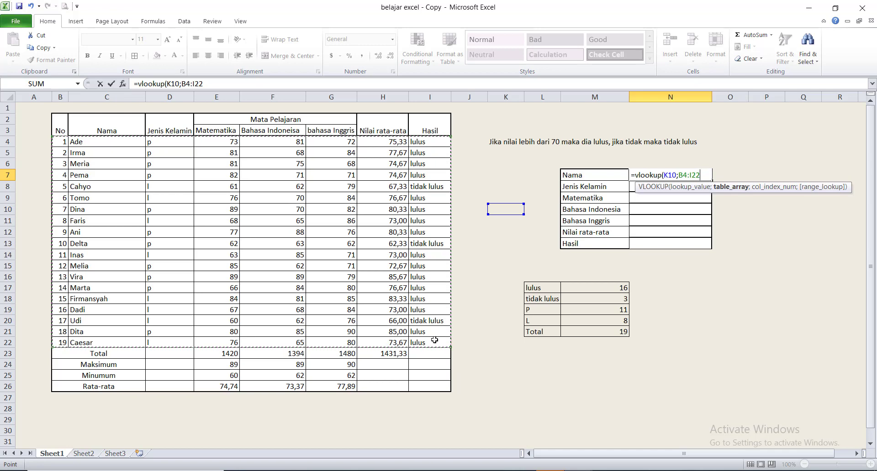
pyautogui.press('F4')
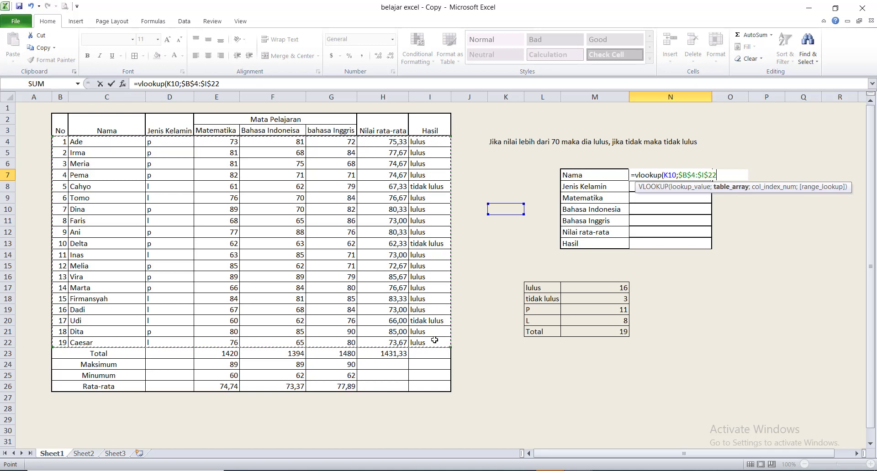
pyautogui.write(';2')
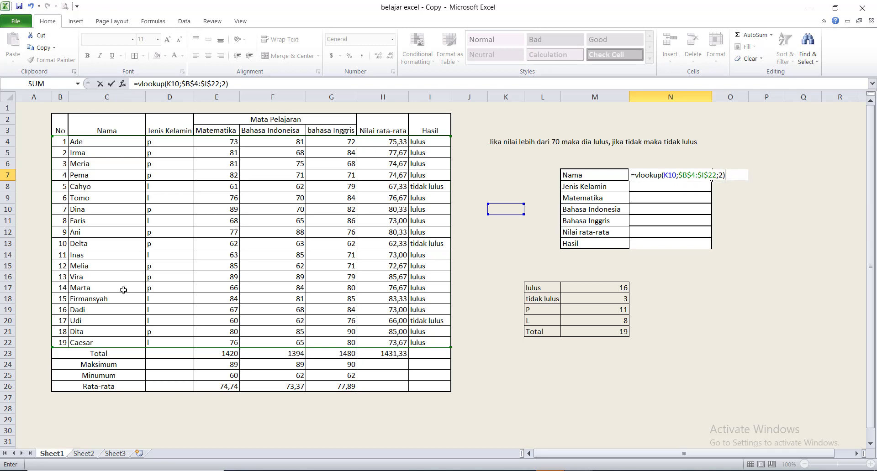
pyautogui.press('Return')
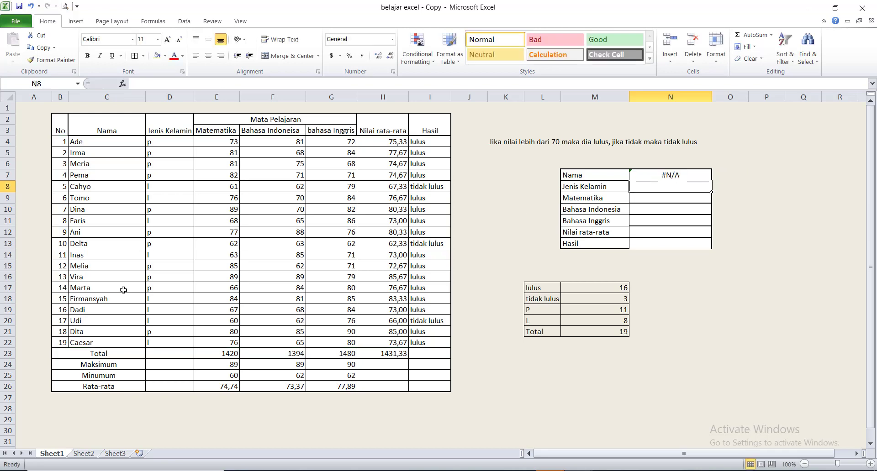
# Examine the VLOOKUP formula in N7 and the lookup cell K10 it refers to.
pyautogui.click(650, 175)
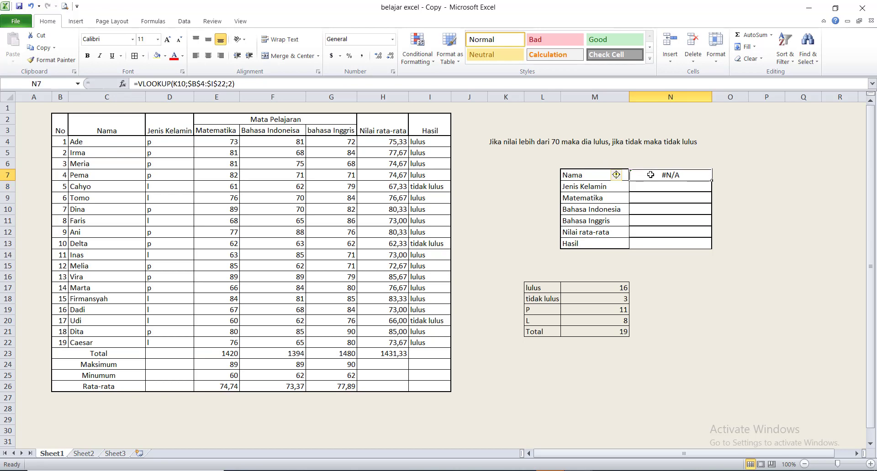
pyautogui.click(621, 177)
pyautogui.click(666, 176)
pyautogui.doubleClick(665, 175)
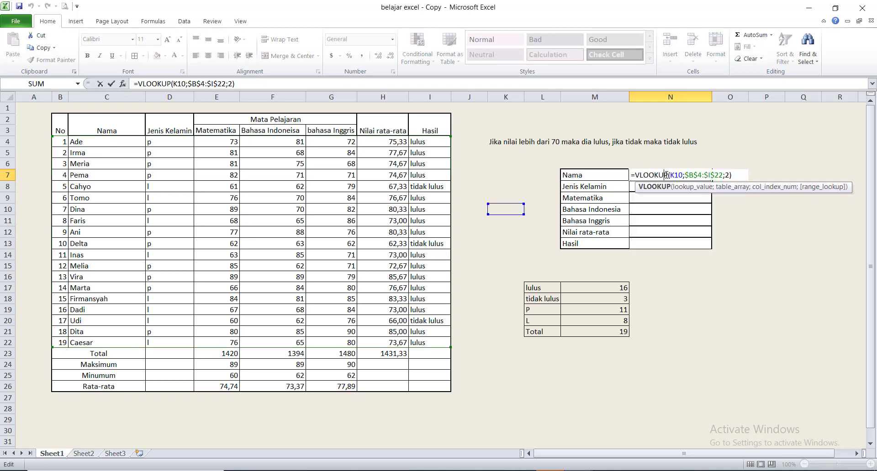
pyautogui.press('Return')
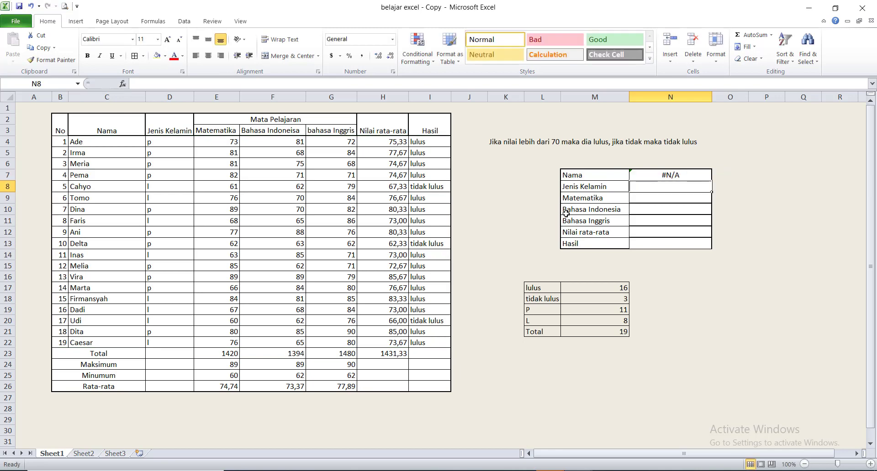
pyautogui.click(508, 206)
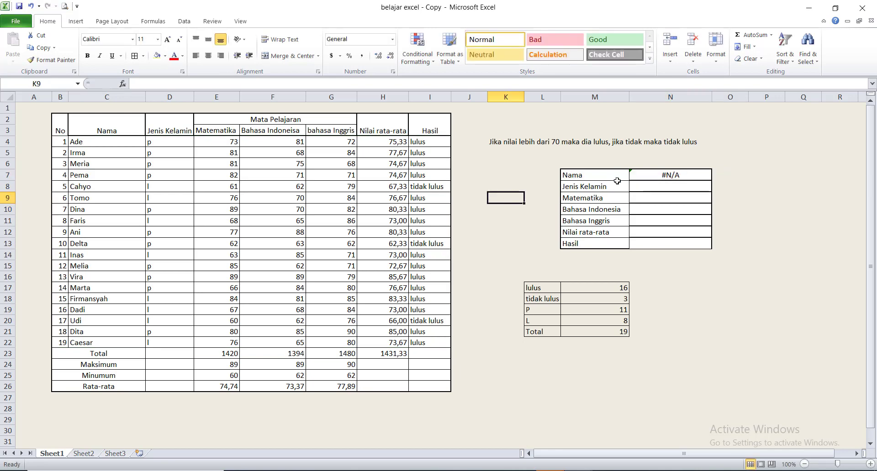
pyautogui.click(645, 174)
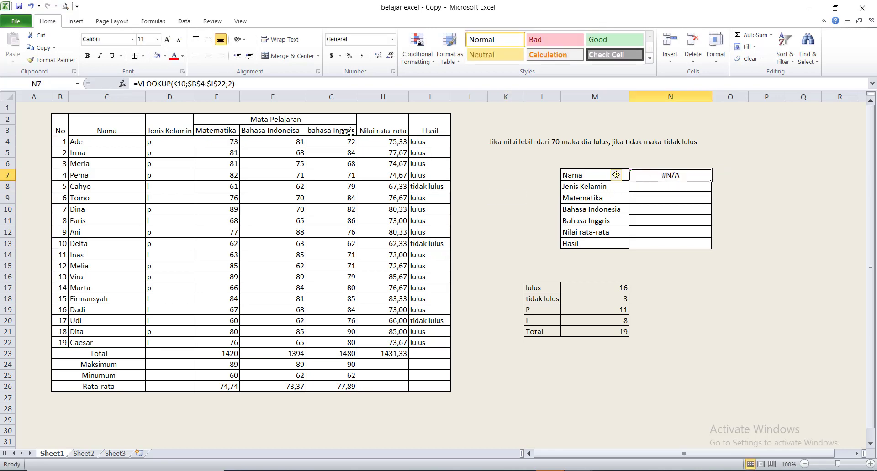
pyautogui.click(508, 207)
pyautogui.click(652, 175)
# Enter 1 in K10 as the student number to look up.
pyautogui.click(511, 218)
pyautogui.click(512, 209)
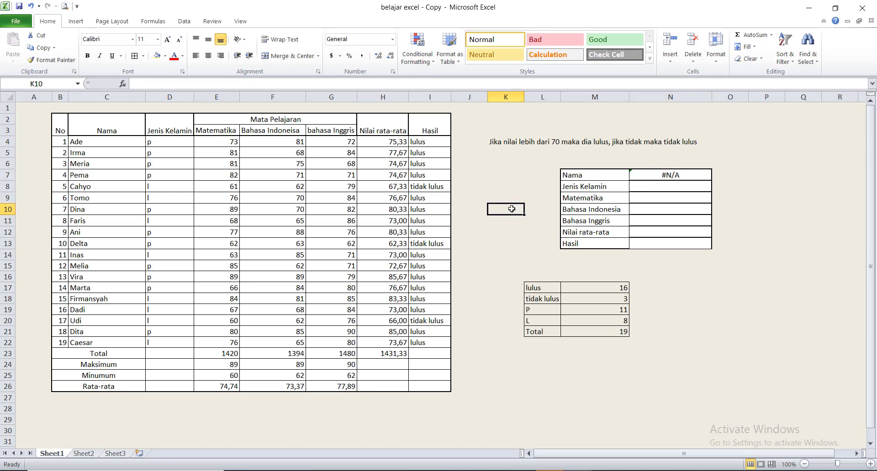
pyautogui.write('1')
pyautogui.press('Return')
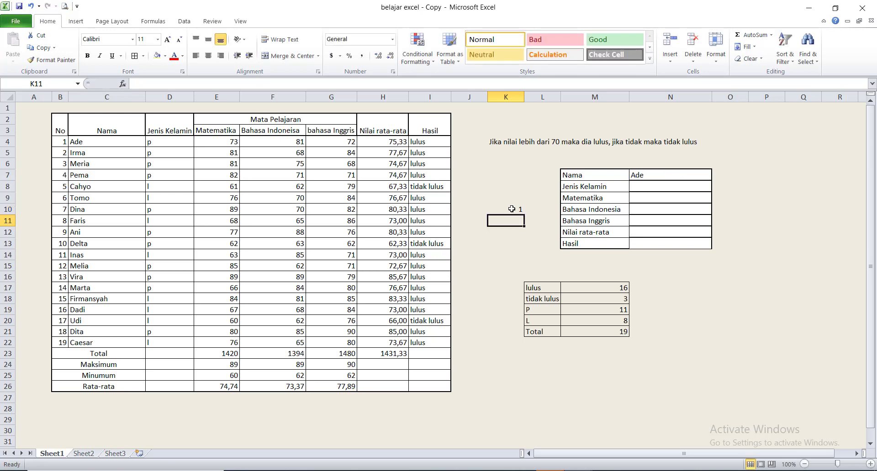
# Fill the VLOOKUP formula from N7 down to N13.
pyautogui.click(644, 188)
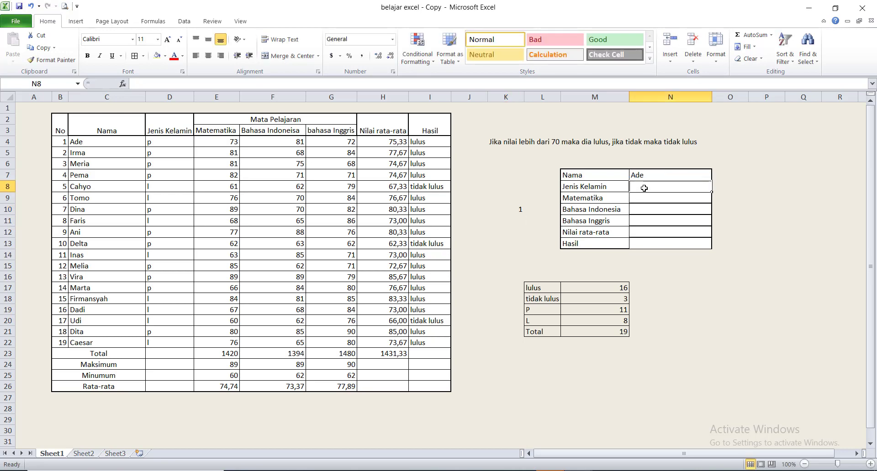
pyautogui.click(649, 175)
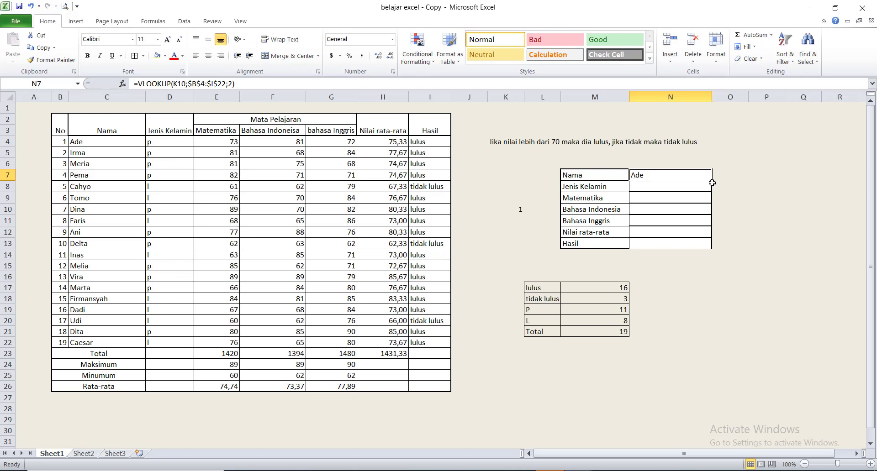
pyautogui.moveTo(712, 182); pyautogui.dragTo(713, 247)
# Examine the copied formulas in N8:N13 and compare their lookup references with the student number cell K10.
pyautogui.click(664, 219)
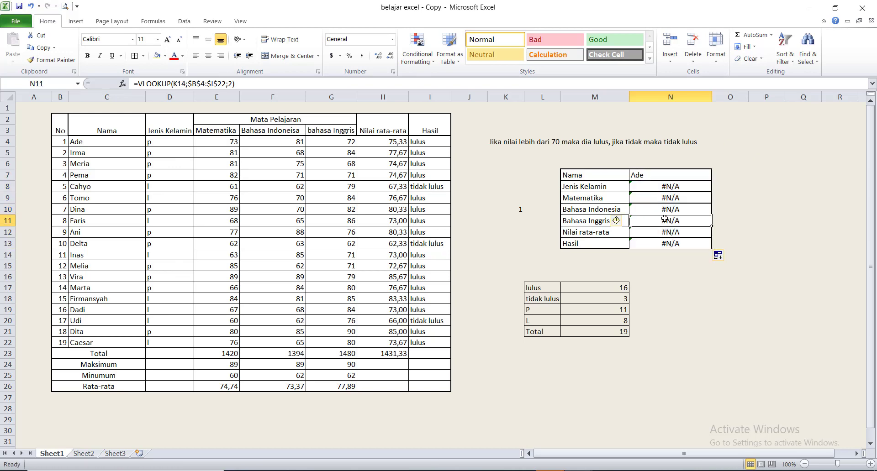
pyautogui.click(669, 186)
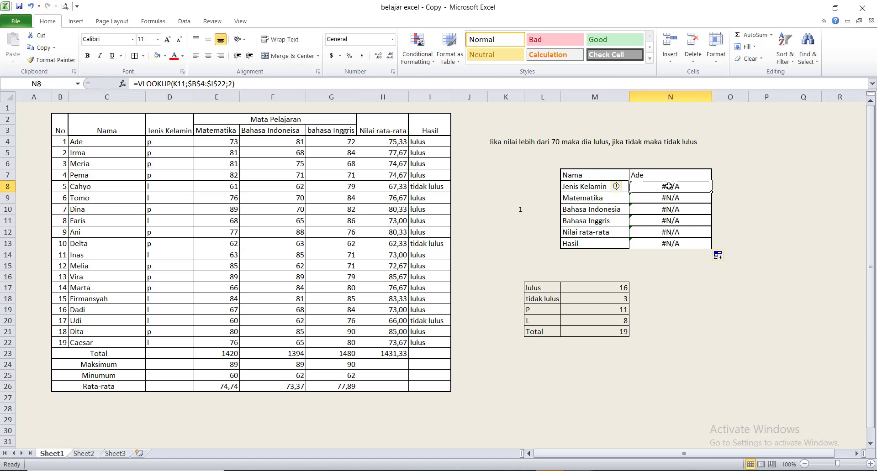
pyautogui.click(681, 231)
pyautogui.click(676, 242)
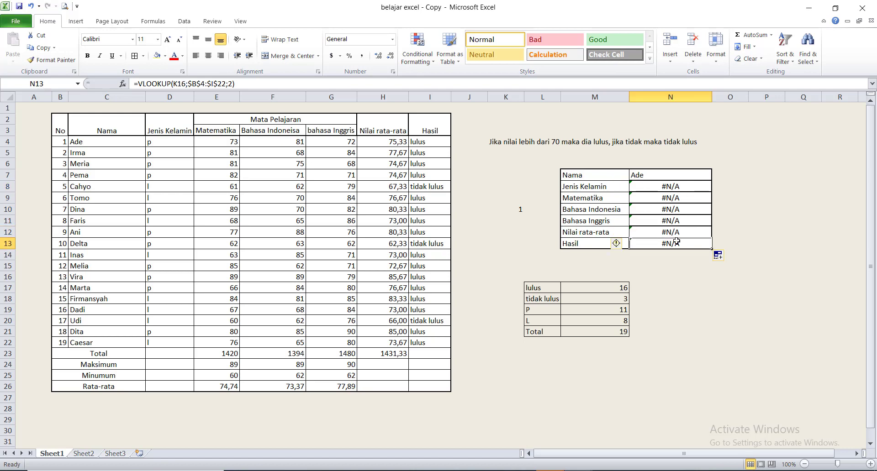
pyautogui.click(680, 221)
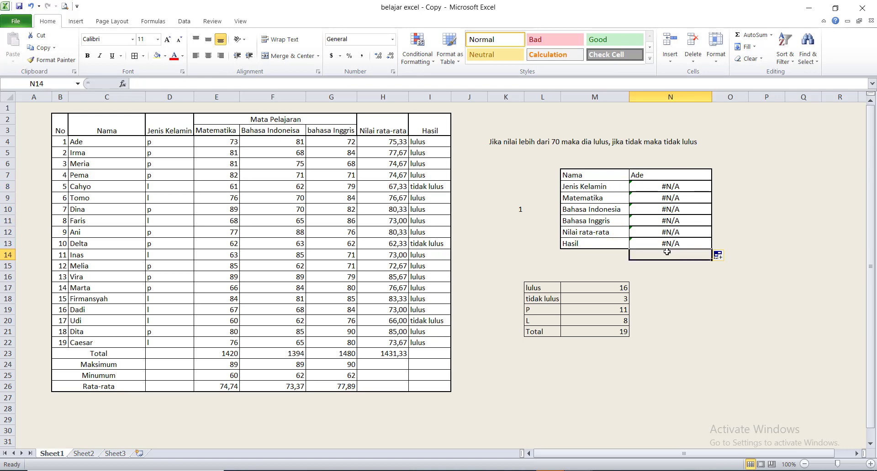
pyautogui.click(675, 179)
pyautogui.click(676, 202)
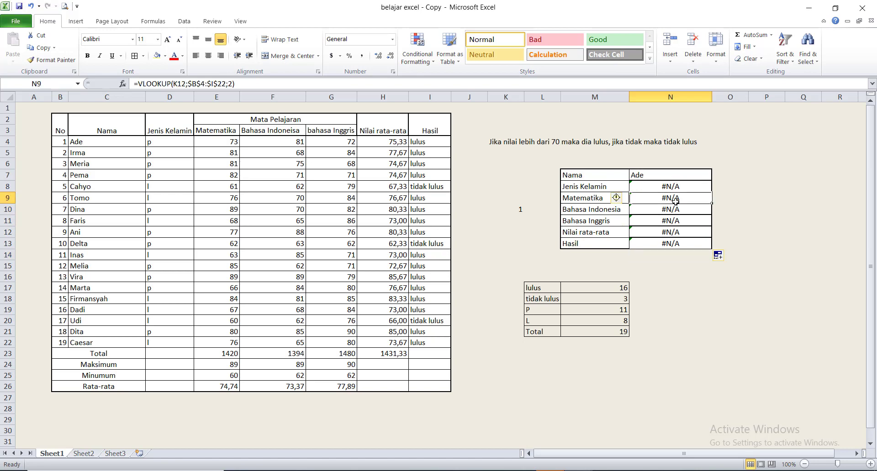
pyautogui.click(675, 222)
pyautogui.click(675, 177)
pyautogui.click(674, 187)
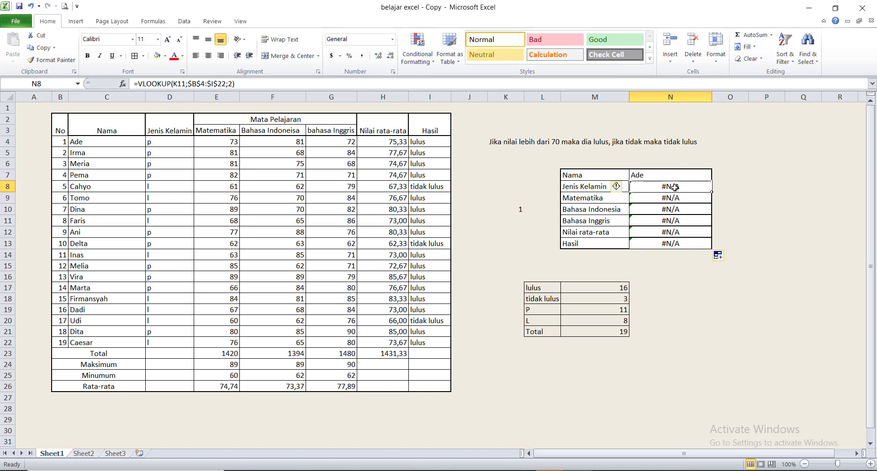
pyautogui.click(677, 177)
pyautogui.click(675, 187)
pyautogui.click(681, 201)
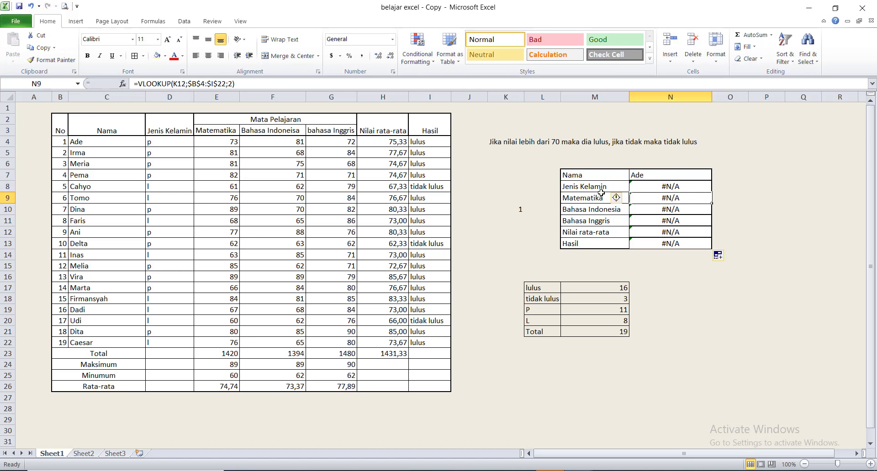
pyautogui.click(653, 220)
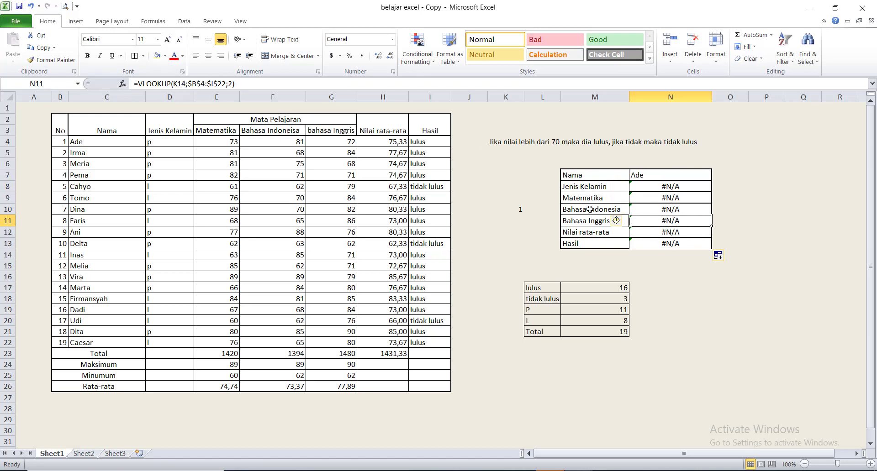
pyautogui.click(668, 230)
pyautogui.click(521, 210)
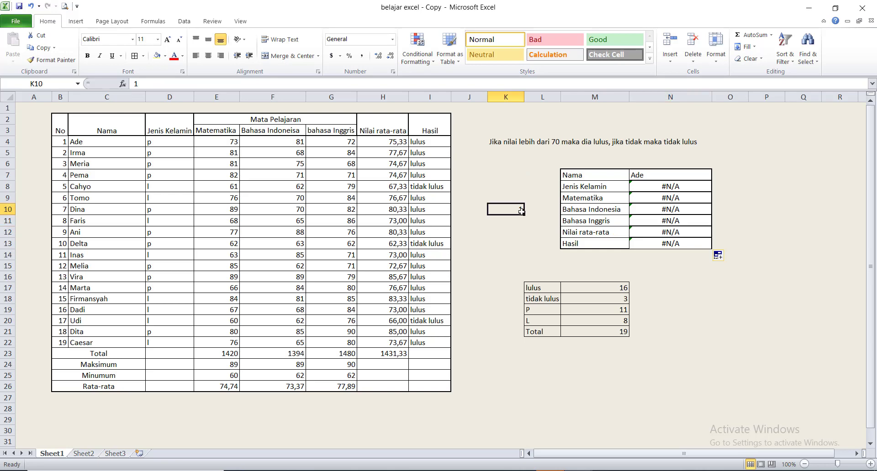
pyautogui.click(658, 210)
pyautogui.click(516, 212)
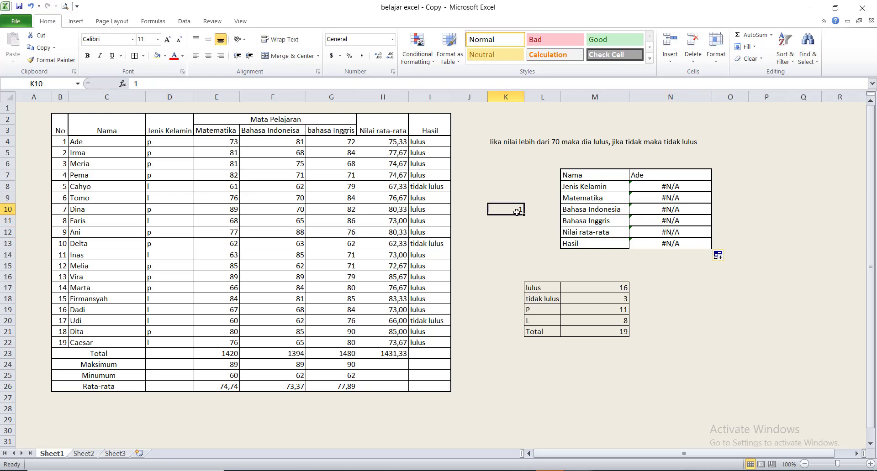
pyautogui.click(679, 191)
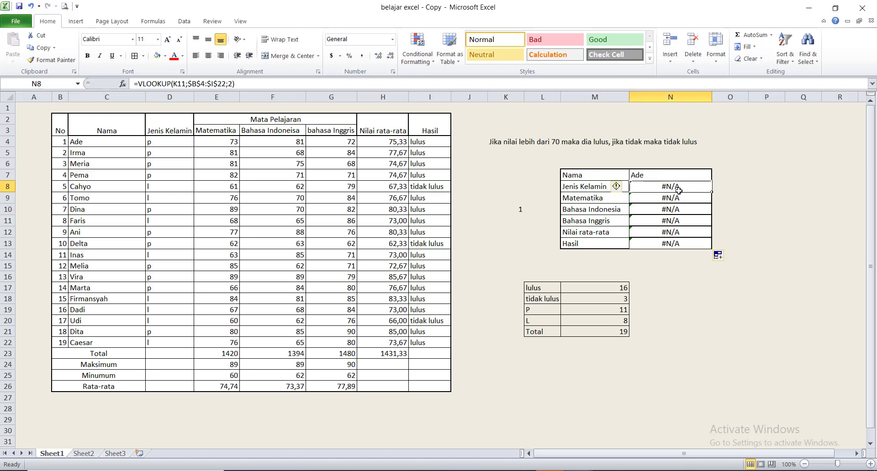
pyautogui.click(520, 209)
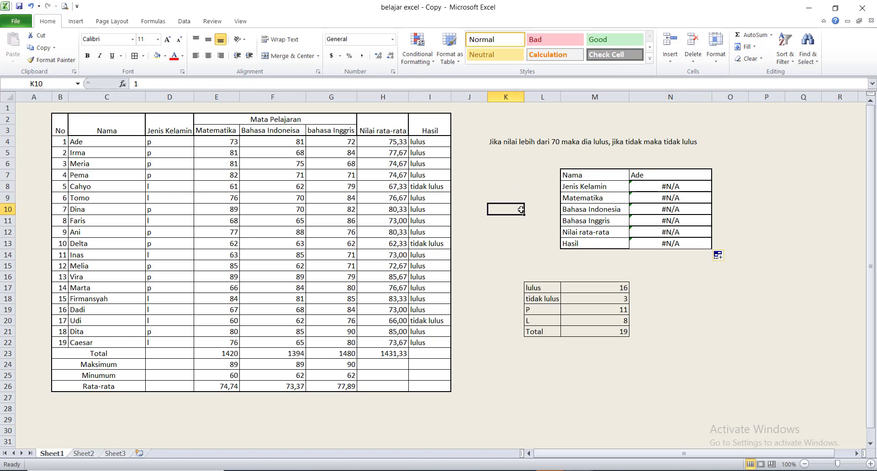
# Make the lookup reference in the Jenis Kelamin formula in N8 absolute as $K$11.
pyautogui.click(665, 185)
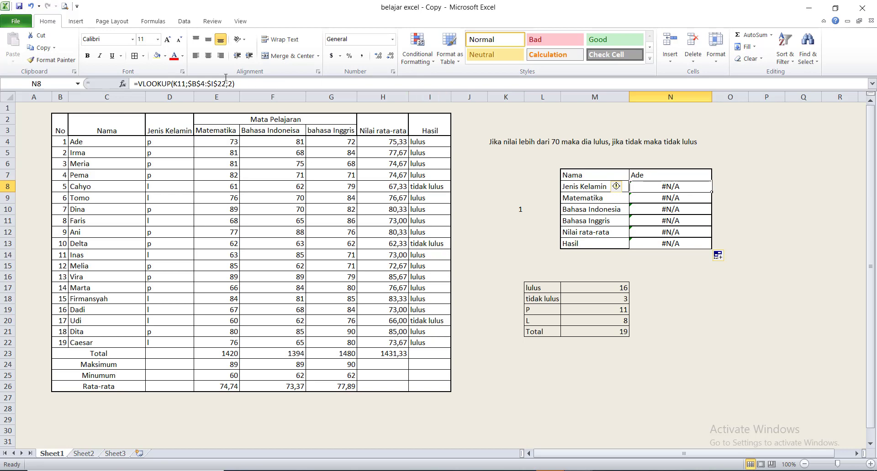
pyautogui.click(187, 83)
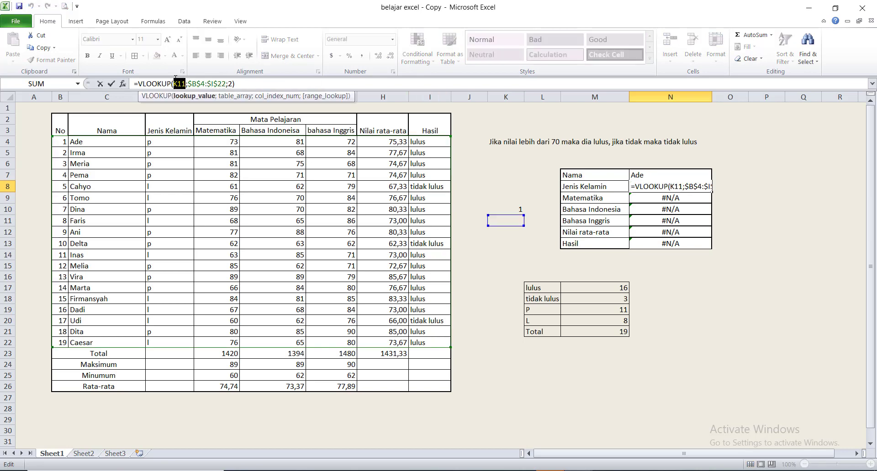
pyautogui.press('F4')
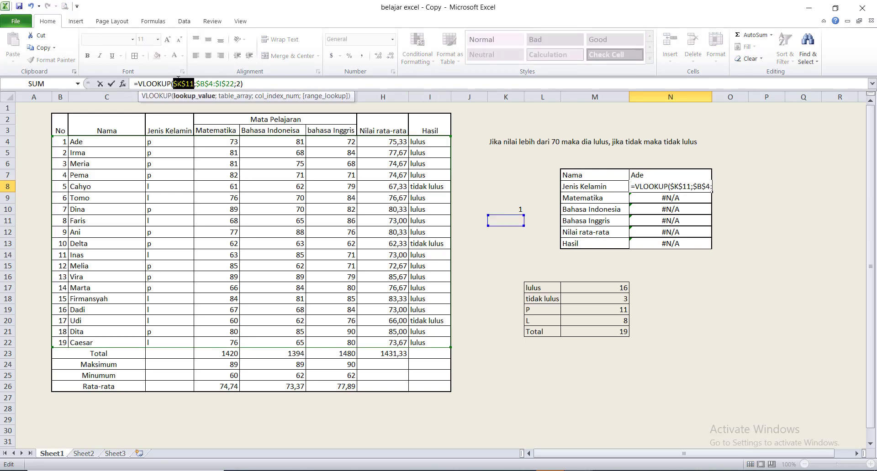
pyautogui.press('Return')
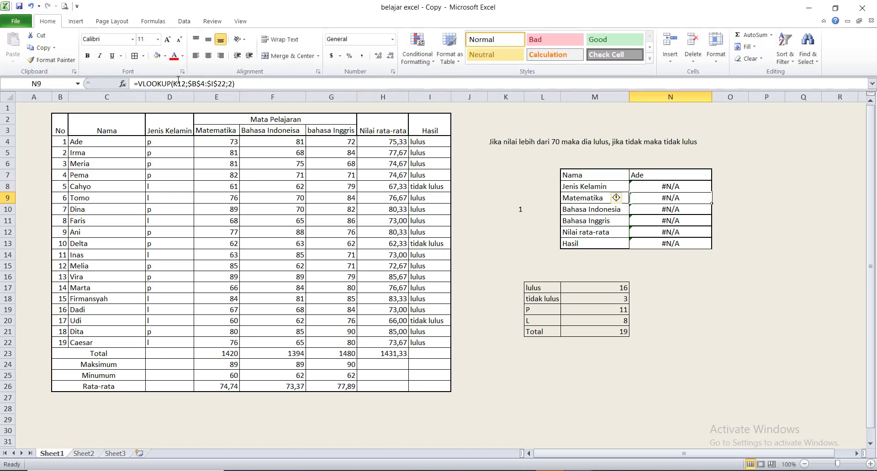
# Copy the Nama lookup formula in N7 again over the rows from Jenis Kelamin through Hasil, N8:N13.
pyautogui.click(666, 178)
pyautogui.moveTo(712, 182); pyautogui.dragTo(712, 251)
pyautogui.click(663, 256)
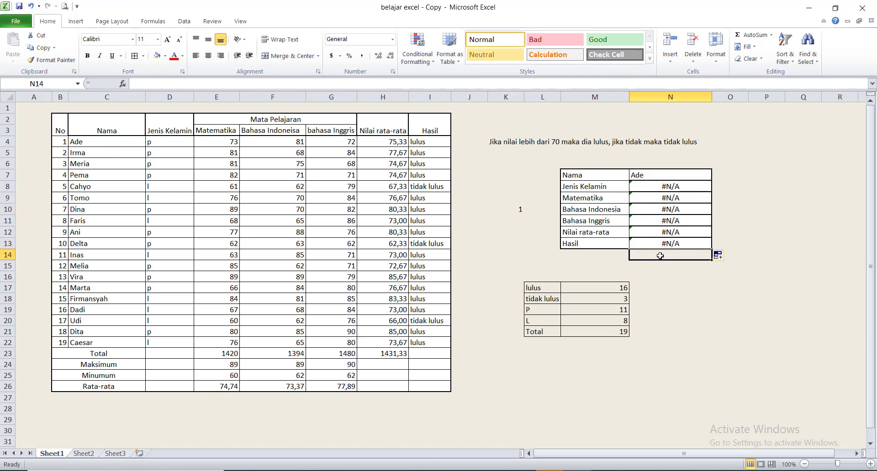
# Make the lookup reference in the Nama formula in N7 absolute as $K$10.
pyautogui.click(676, 198)
pyautogui.click(675, 233)
pyautogui.click(672, 199)
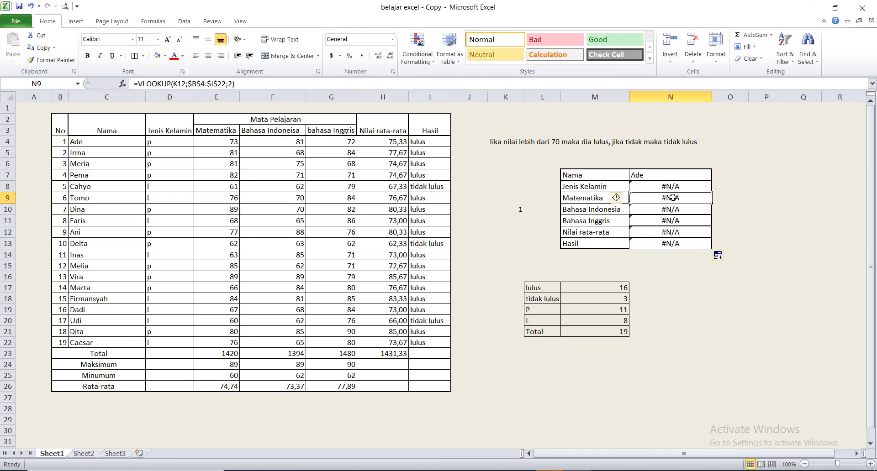
pyautogui.click(673, 175)
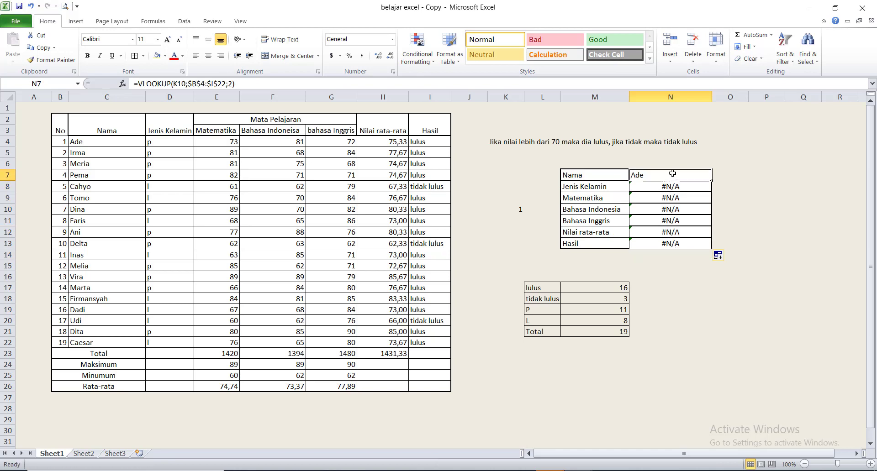
pyautogui.click(187, 84)
pyautogui.moveTo(186, 83)
pyautogui.mouseDown()
pyautogui.moveTo(134, 83)
pyautogui.moveTo(176, 88)
pyautogui.mouseUp()
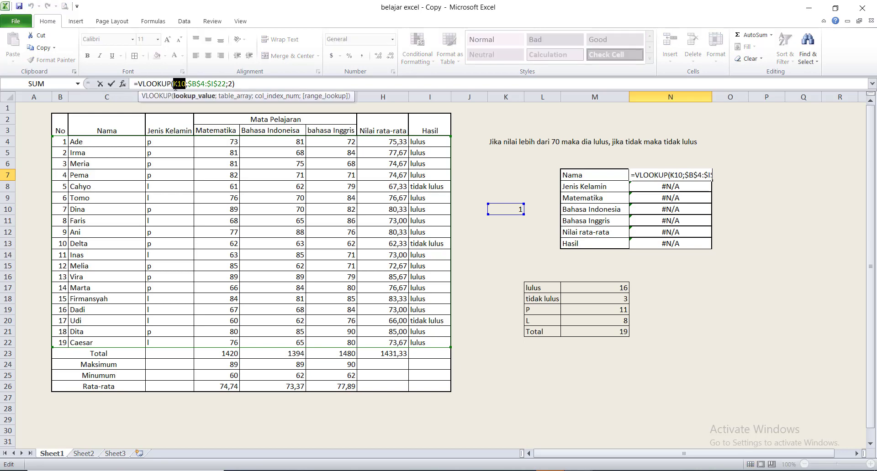
pyautogui.press('F4')
pyautogui.press('Return')
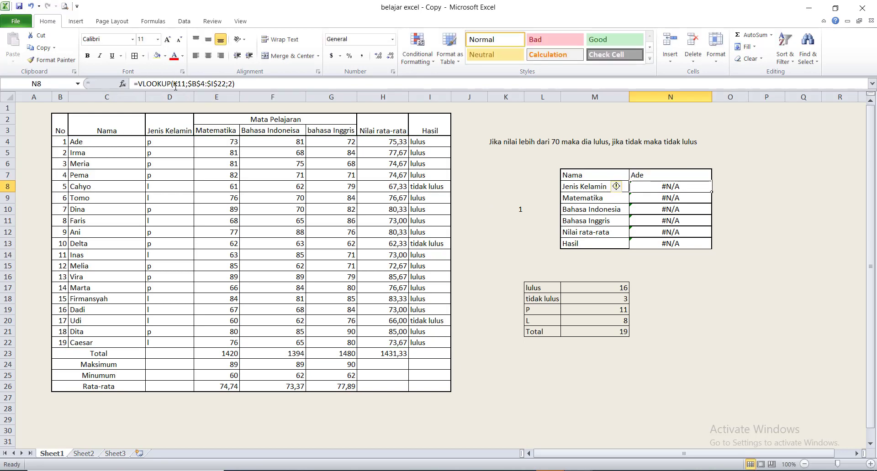
# Fill the corrected VLOOKUP formula from N7 down to N13 and check the copied lookup references.
pyautogui.click(642, 174)
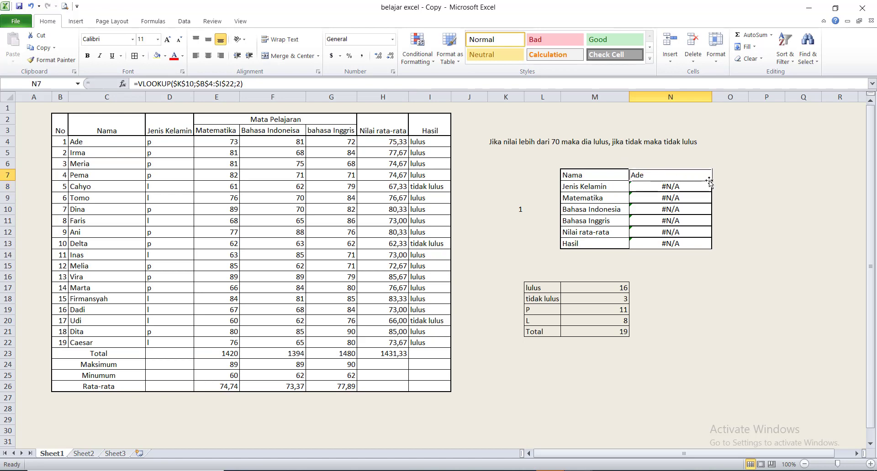
pyautogui.moveTo(710, 181); pyautogui.dragTo(718, 249)
pyautogui.click(662, 196)
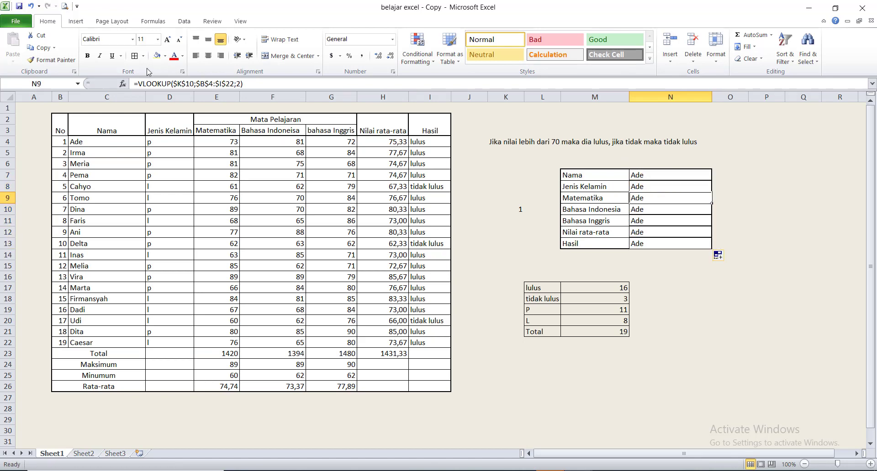
pyautogui.click(511, 210)
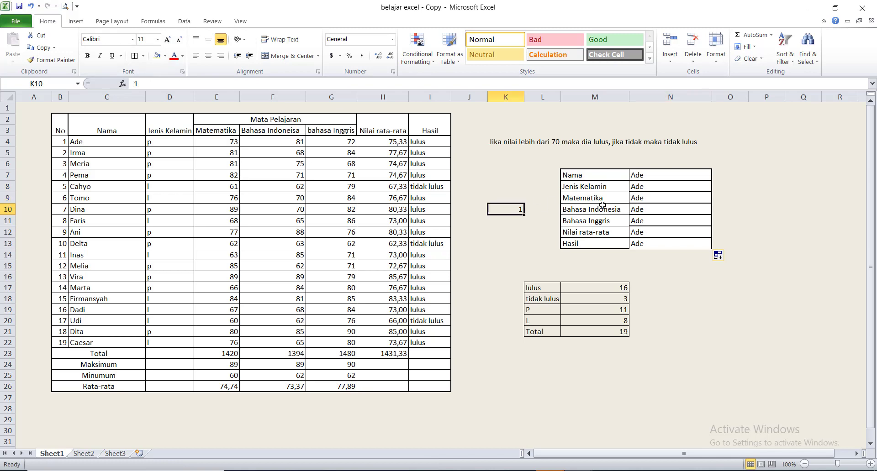
pyautogui.click(680, 201)
pyautogui.click(675, 178)
pyautogui.click(673, 187)
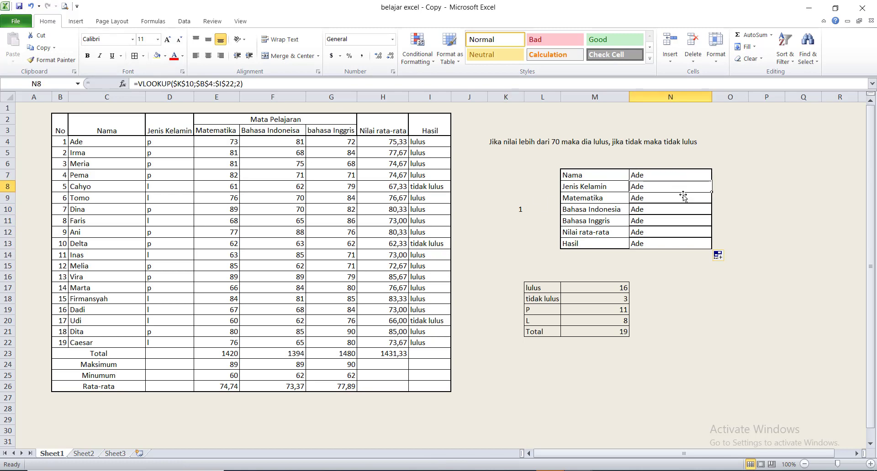
# Change the column index of the VLOOKUP in N8 so it returns the Jenis Kelamin column of the student table.
pyautogui.click(676, 174)
pyautogui.click(677, 187)
pyautogui.click(243, 84)
pyautogui.press('BackSpace')
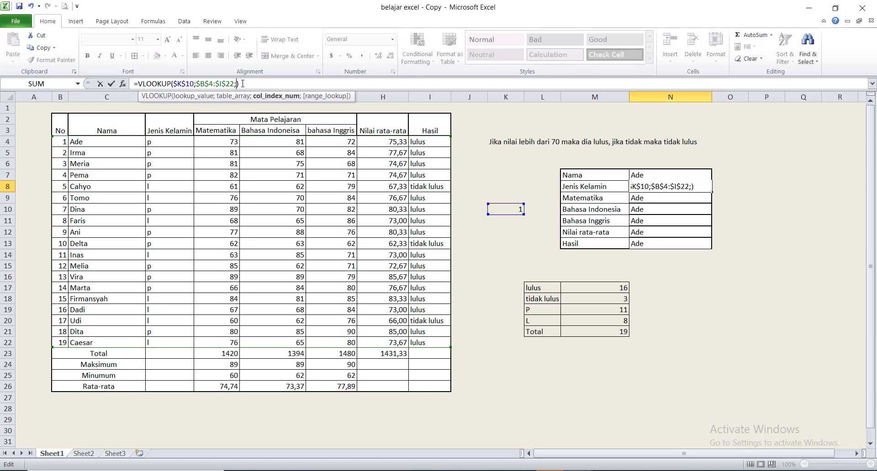
pyautogui.write('2')
pyautogui.press('Return')
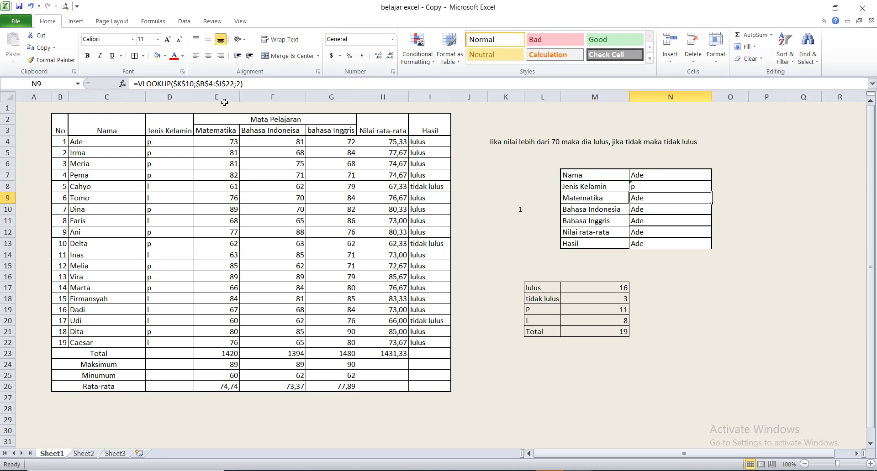
# Change the column indexes of the VLOOKUPs in N9 and N10 to return the Matematika and Bahasa Indonesia scores.
pyautogui.click(242, 83)
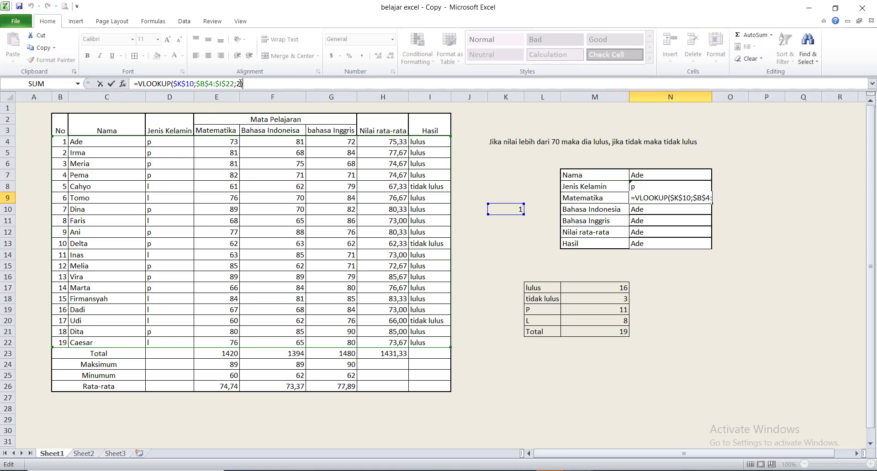
pyautogui.click(239, 84)
pyautogui.press('Return')
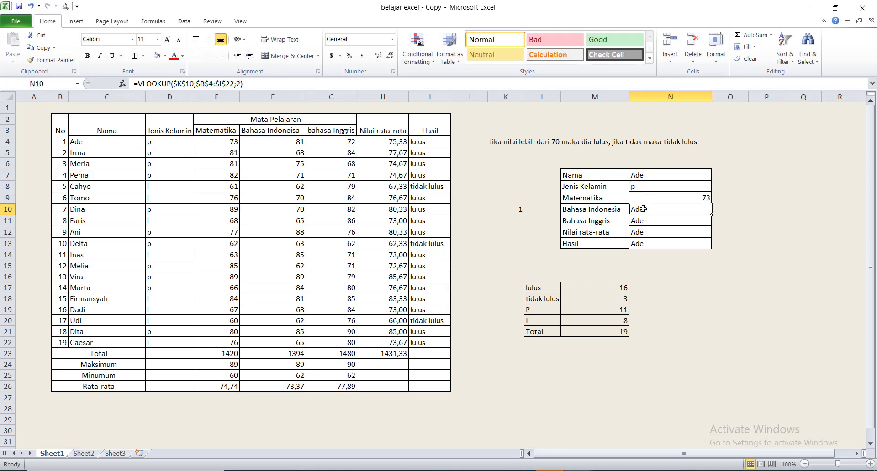
pyautogui.click(238, 84)
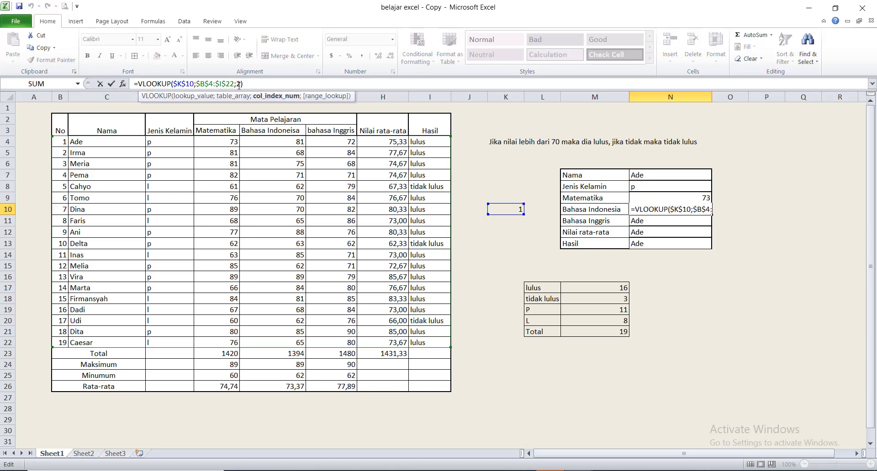
pyautogui.press('Return')
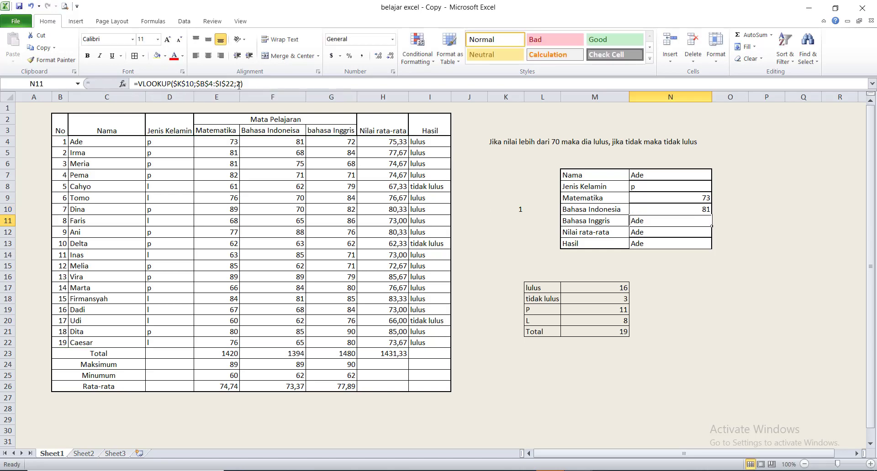
# Set the VLOOKUP column index to 6 in N11 for Bahasa Inggris and to 7 in N12 for Nilai rata-rata.
pyautogui.click(240, 83)
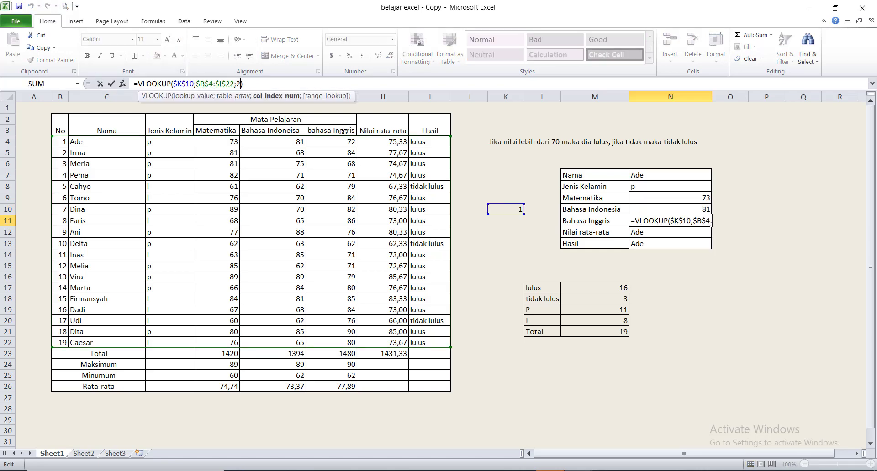
pyautogui.press('BackSpace')
pyautogui.write('6')
pyautogui.press('Return')
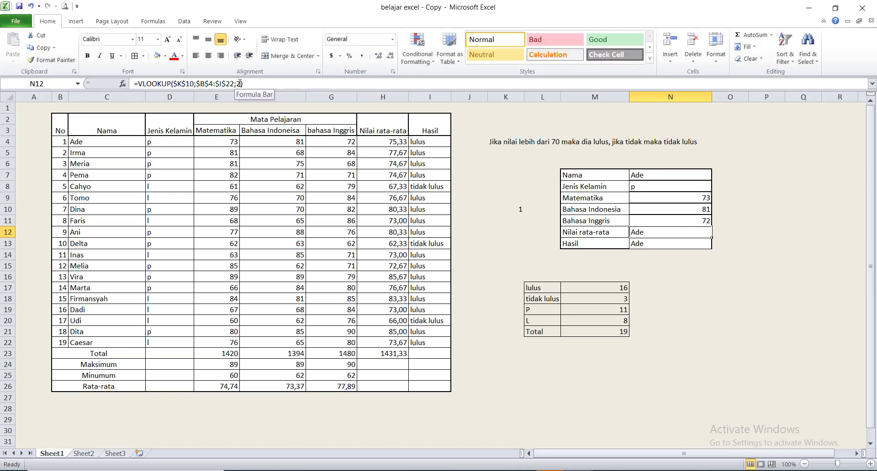
pyautogui.click(256, 85)
pyautogui.press('BackSpace')
pyautogui.write('7')
pyautogui.press('Return')
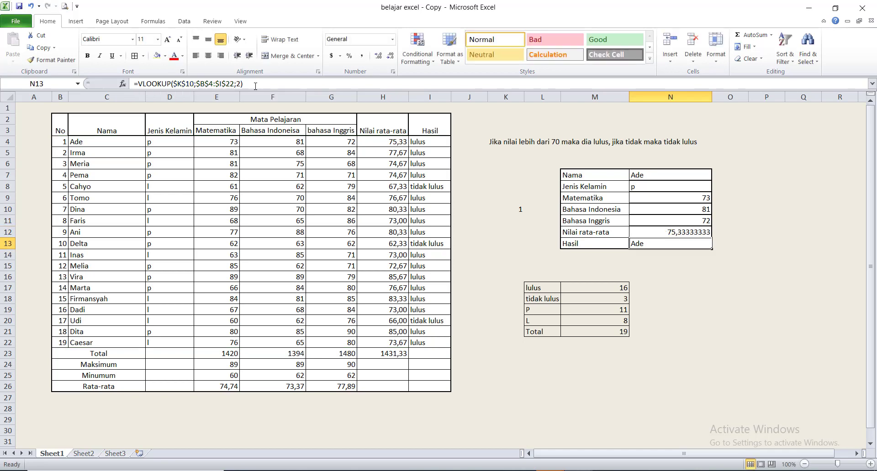
# Change the column index of the VLOOKUP in N13 so it returns the Hasil column of the student table.
pyautogui.click(238, 85)
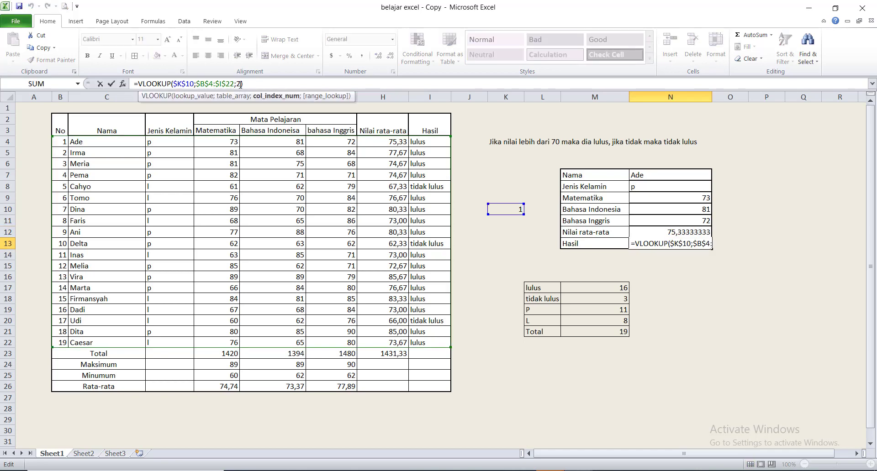
pyautogui.press('BackSpace')
pyautogui.press('Return')
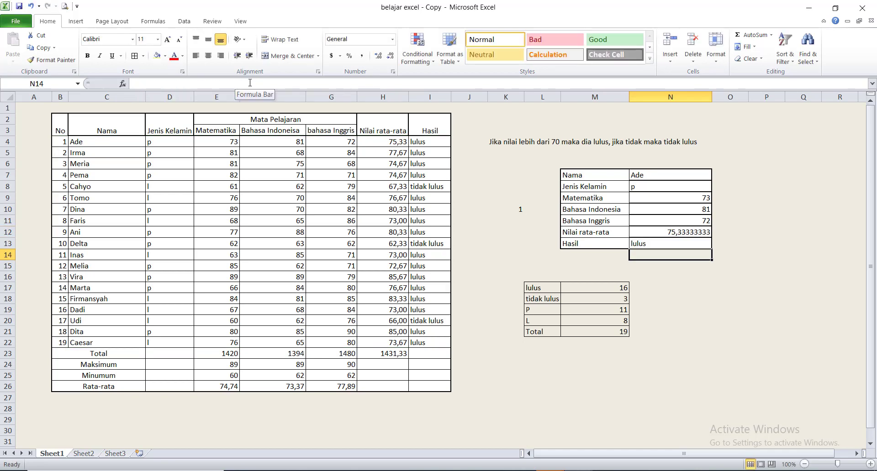
# Left-align all values of the student detail table in N7:N13.
pyautogui.moveTo(658, 178); pyautogui.dragTo(676, 245)
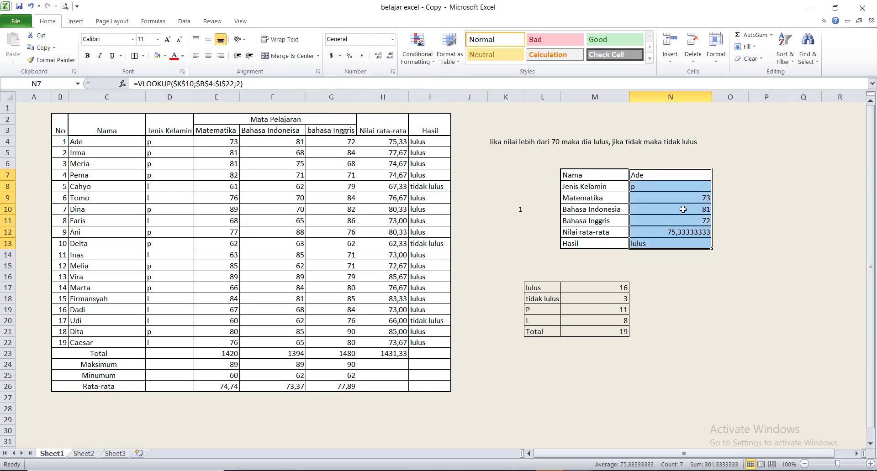
pyautogui.click(241, 22)
pyautogui.click(203, 22)
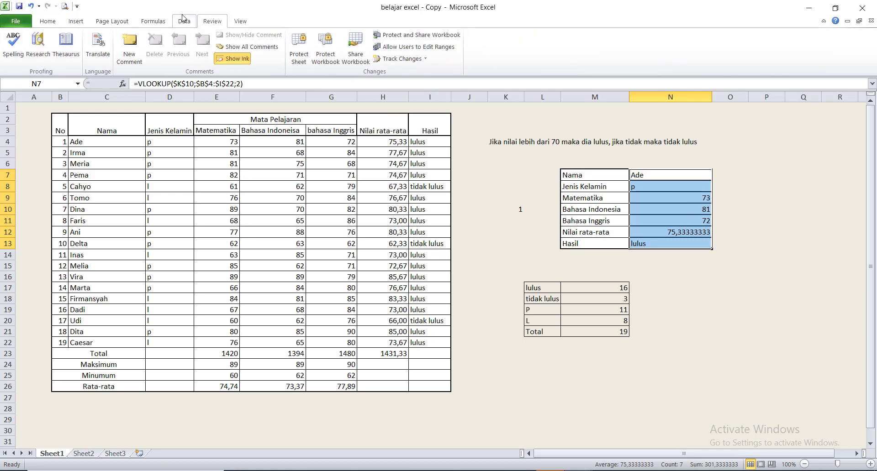
pyautogui.click(182, 21)
pyautogui.click(153, 22)
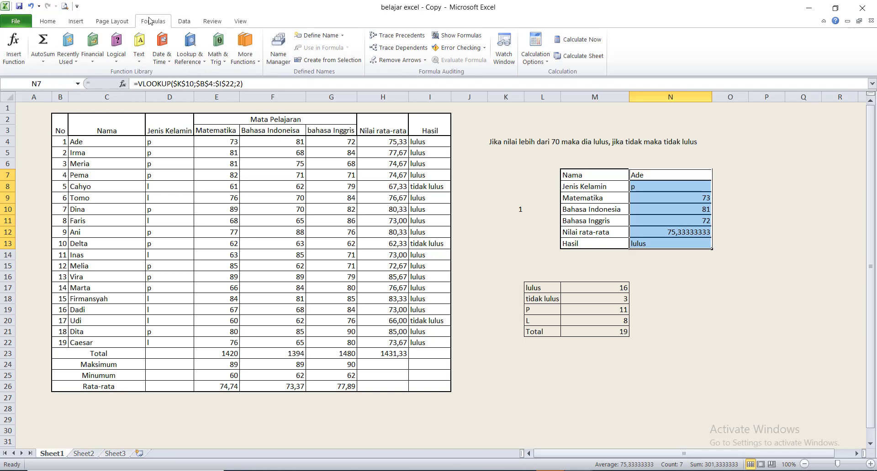
pyautogui.click(112, 21)
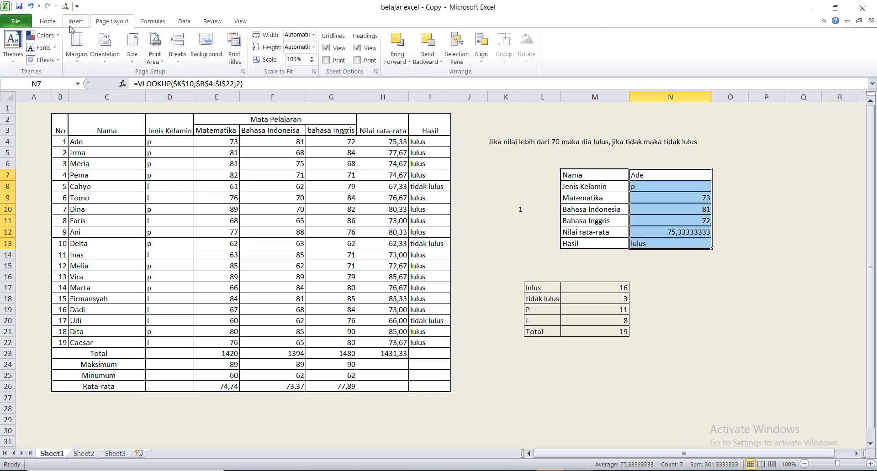
pyautogui.click(69, 25)
pyautogui.click(54, 26)
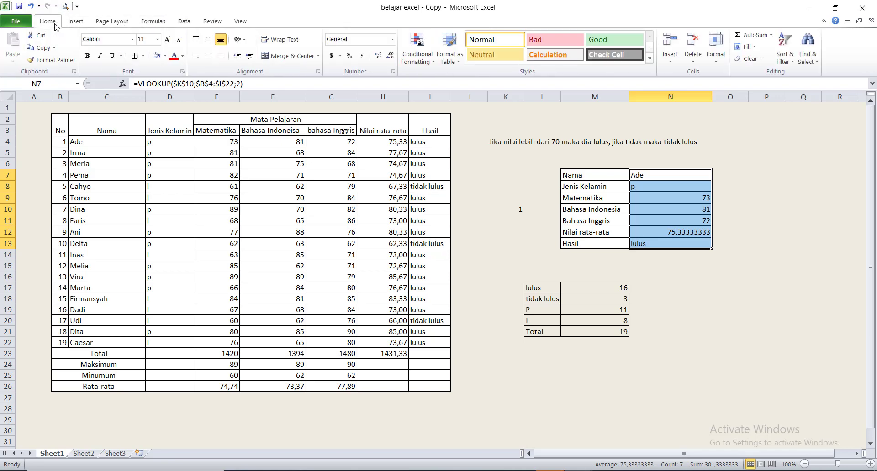
pyautogui.click(196, 55)
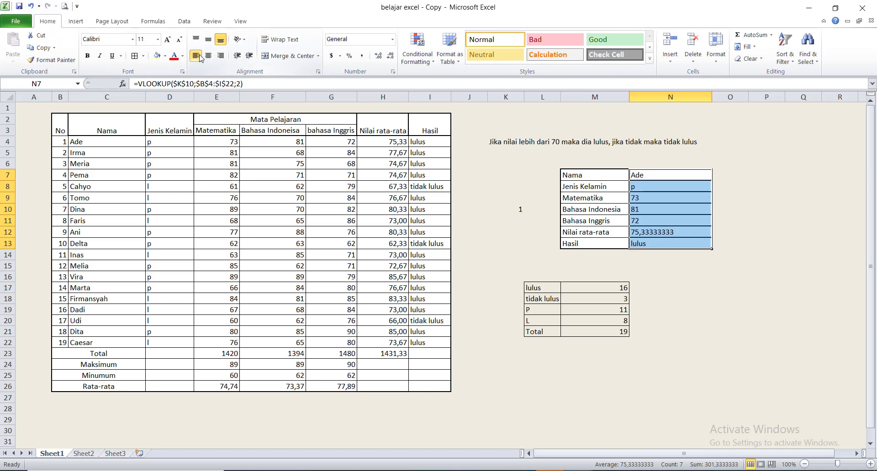
pyautogui.click(731, 175)
pyautogui.click(674, 178)
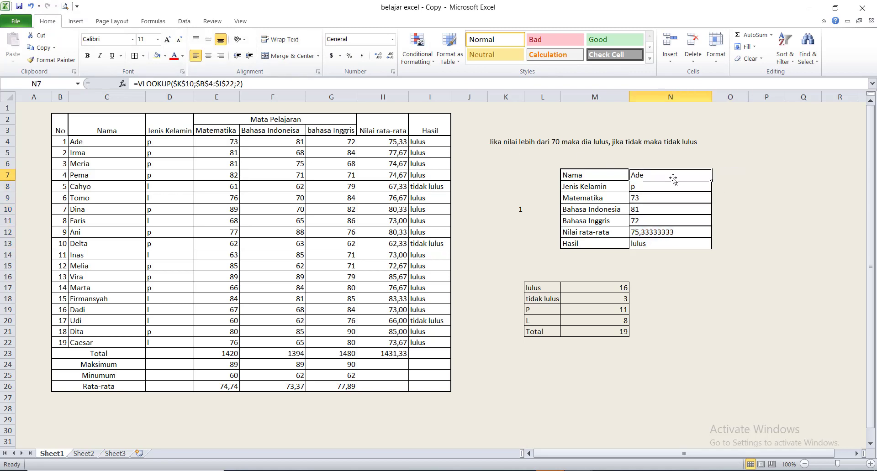
# Reduce the Nilai rata-rata value in N12 to two decimal places.
pyautogui.click(658, 232)
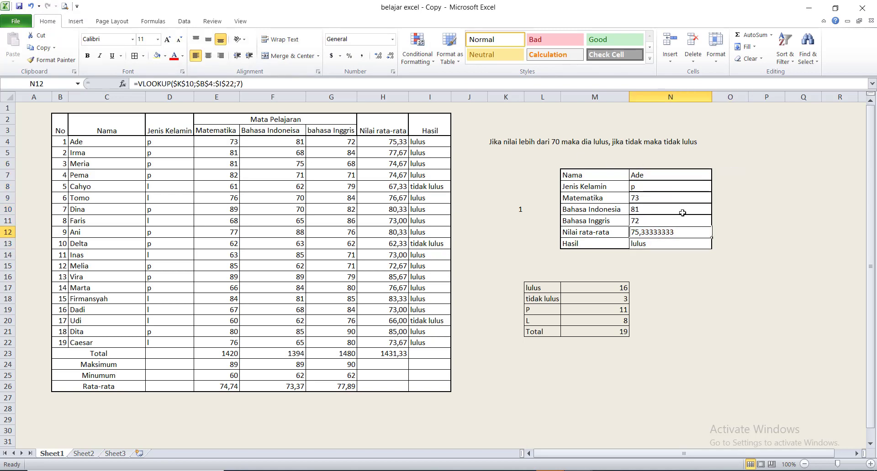
pyautogui.click(377, 55)
pyautogui.click(394, 58)
pyautogui.click(393, 58)
pyautogui.click(393, 58)
pyautogui.click(393, 57)
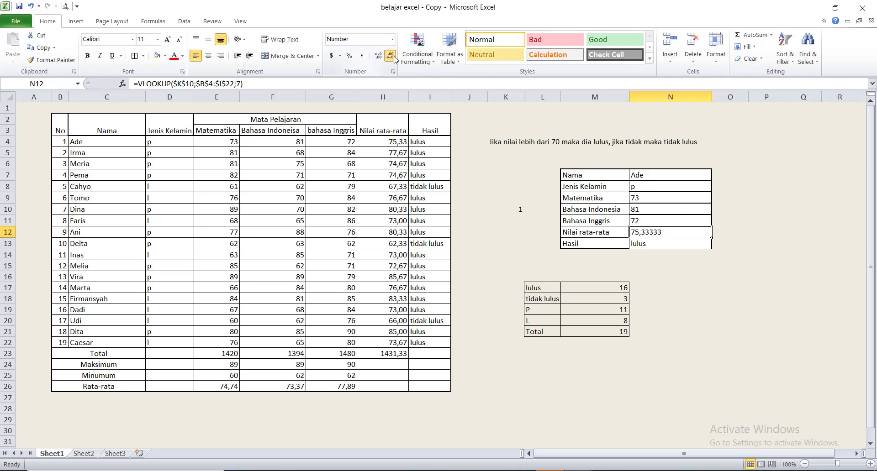
pyautogui.click(394, 58)
pyautogui.click(746, 318)
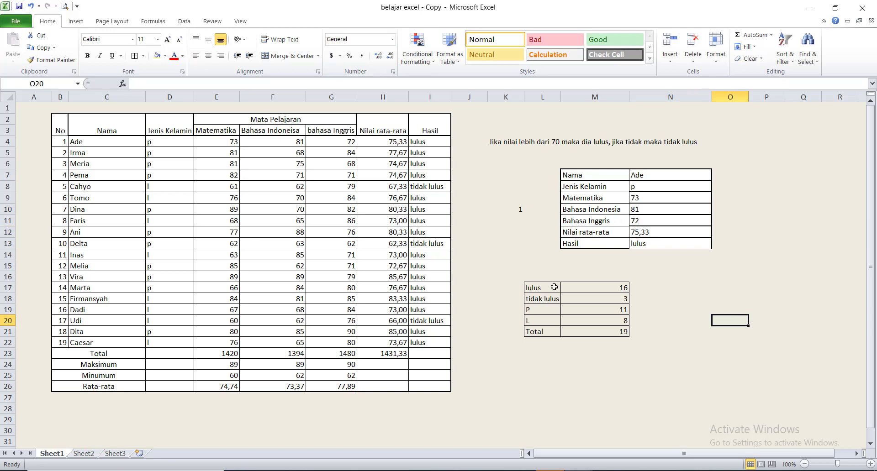
# Apply a white fill to the summary table in L17:M21.
pyautogui.moveTo(552, 286); pyautogui.dragTo(600, 332)
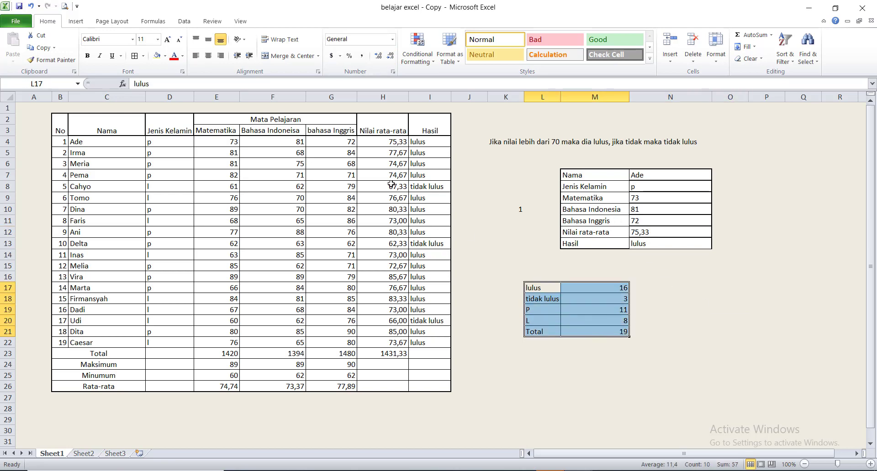
pyautogui.click(156, 55)
pyautogui.click(620, 330)
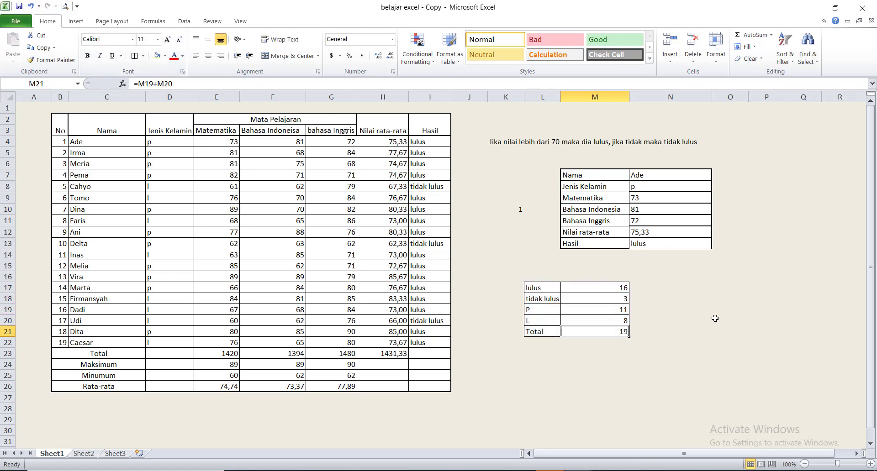
# Test the student detail table by setting the student number in K10 to 2.
pyautogui.click(513, 208)
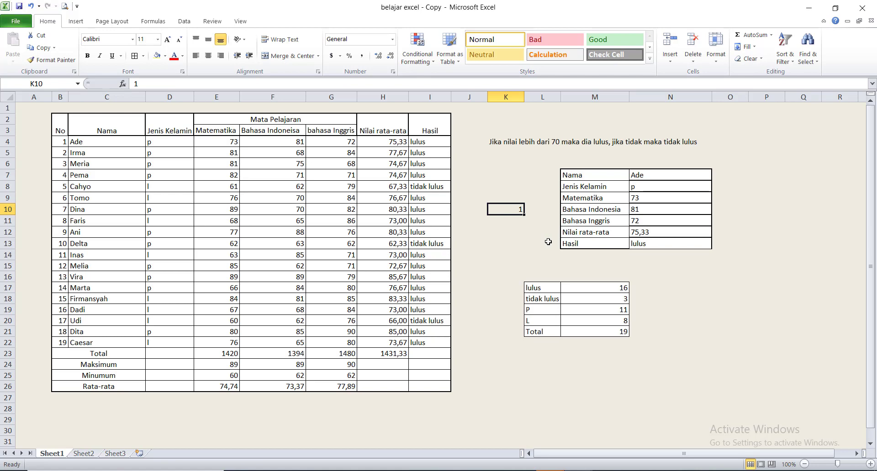
pyautogui.write('2')
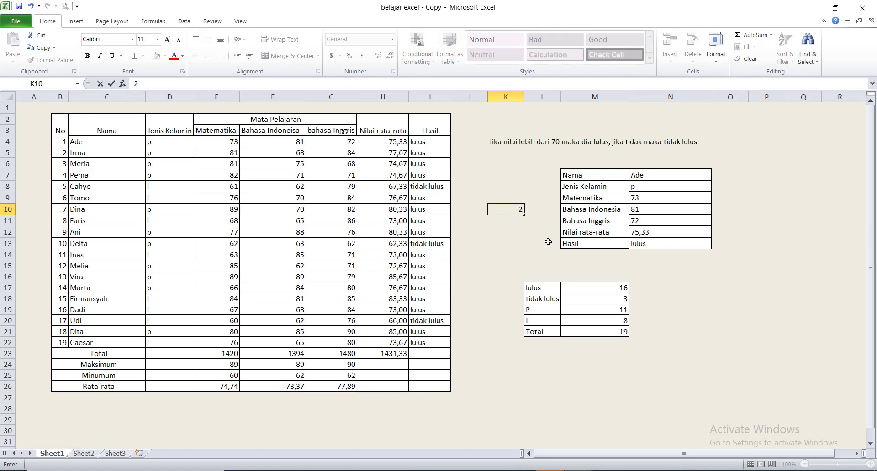
pyautogui.click(548, 241)
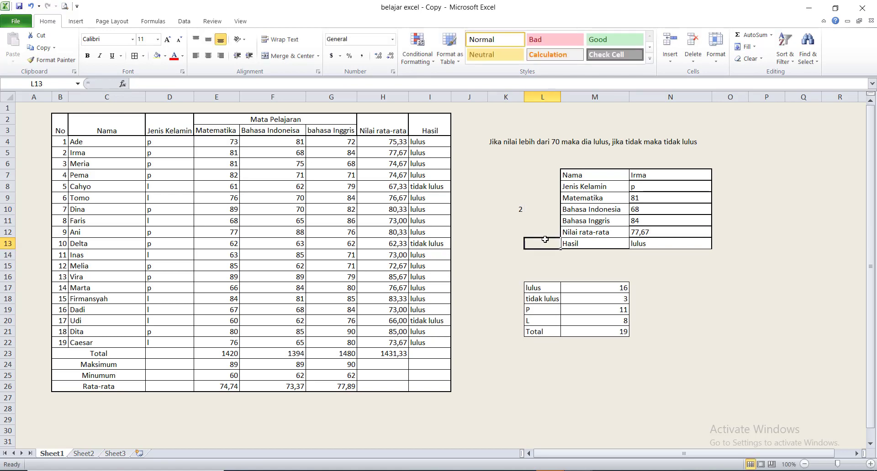
pyautogui.click(515, 208)
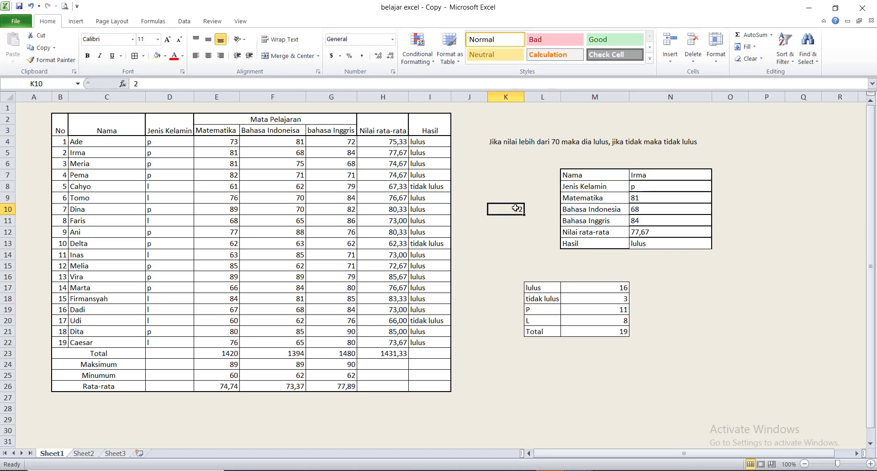
# Set the student number in K10 to 9 to test the student detail table again.
pyautogui.write('9')
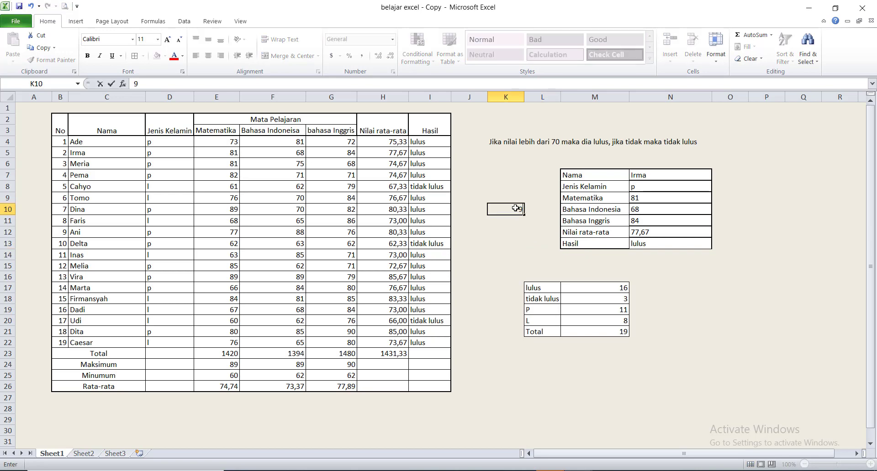
pyautogui.click(532, 253)
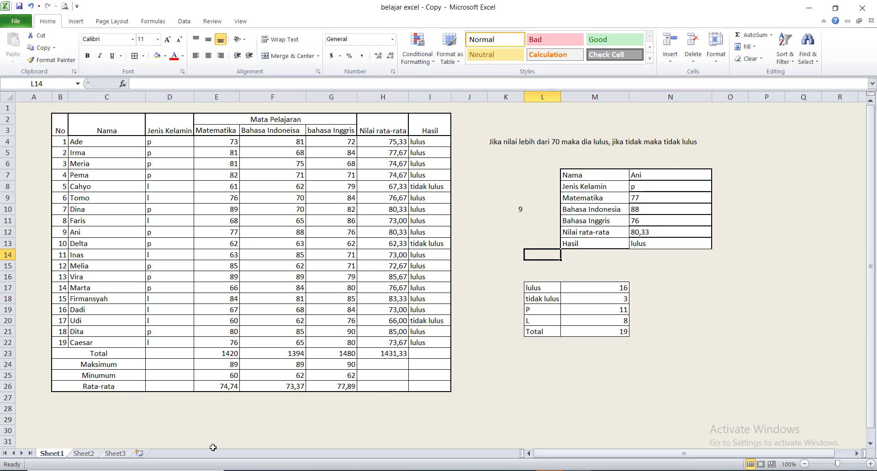
# Switch to the salary table on Sheet2 with its first Pajak cell, H4, selected, briefly revisiting Sheet1 for comparison.
pyautogui.click(82, 454)
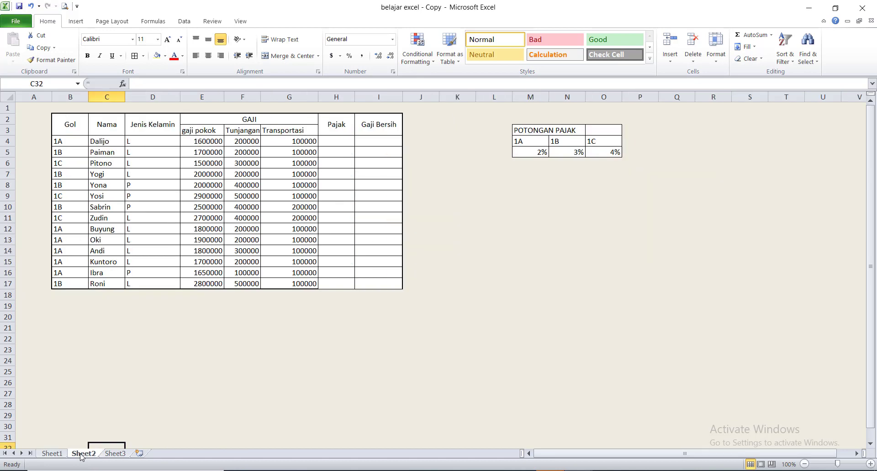
pyautogui.click(320, 195)
pyautogui.click(341, 152)
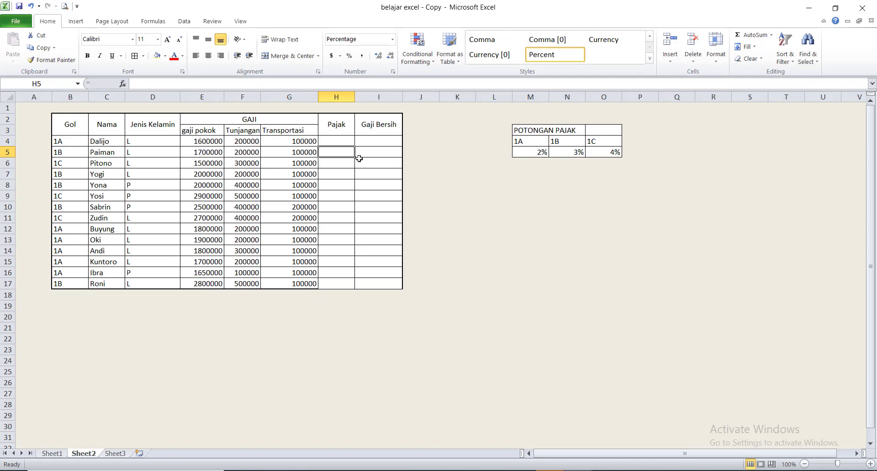
pyautogui.click(340, 137)
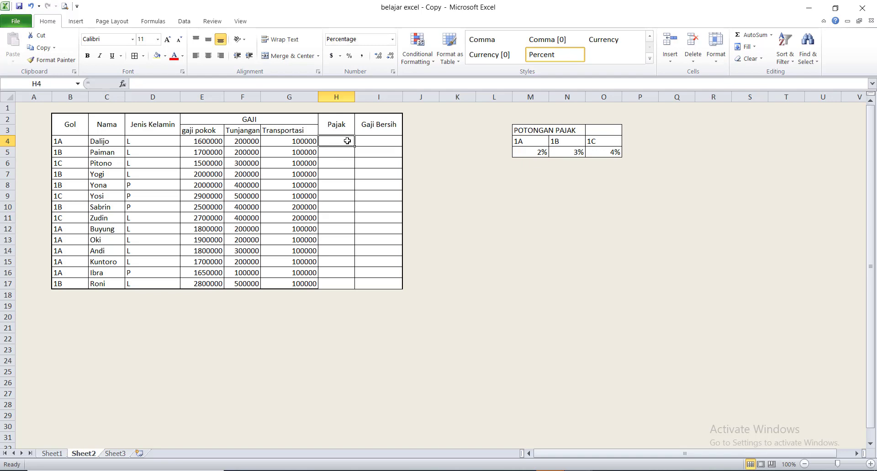
pyautogui.click(65, 455)
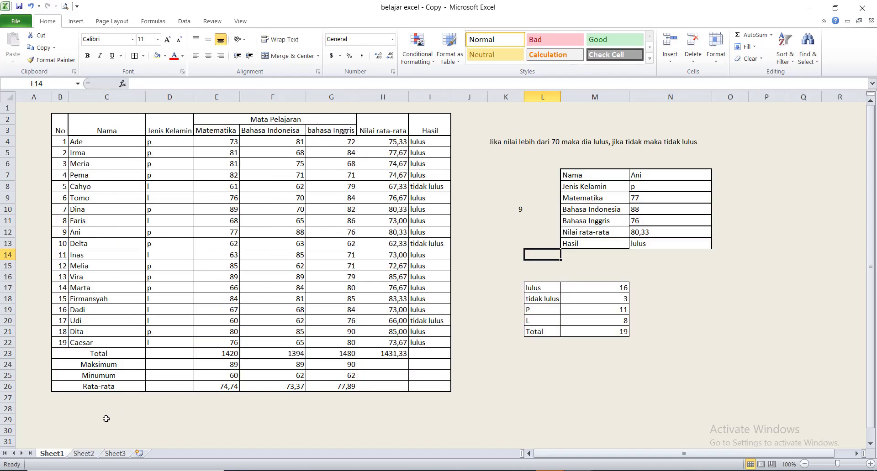
pyautogui.click(87, 454)
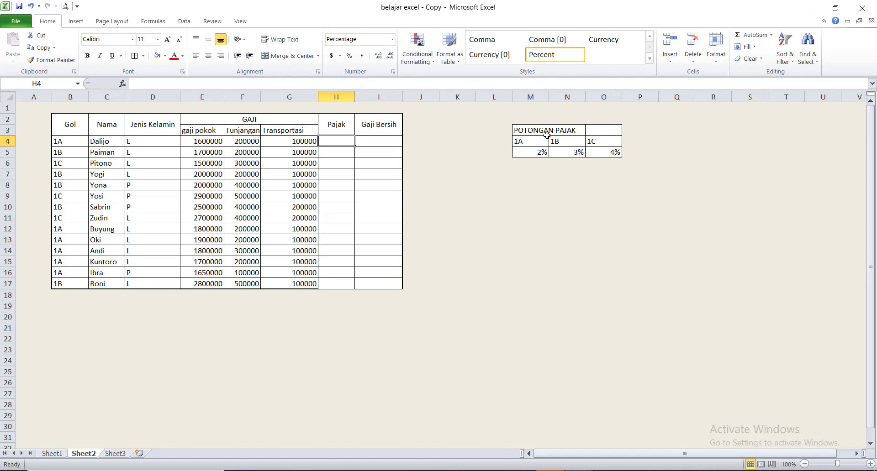
# Enter =HLOOKUP(B4;$M$4:$O$5;2) in H4 to look up the Pajak rate for the Gol code.
pyautogui.write('=')
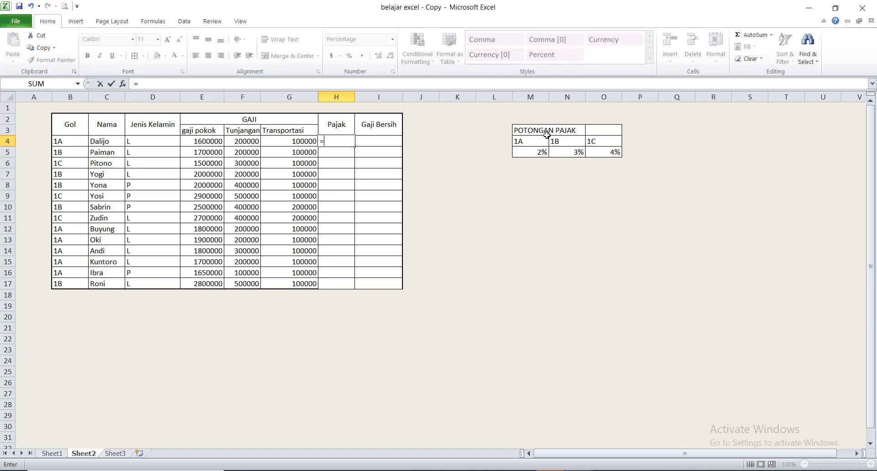
pyautogui.write('hloo')
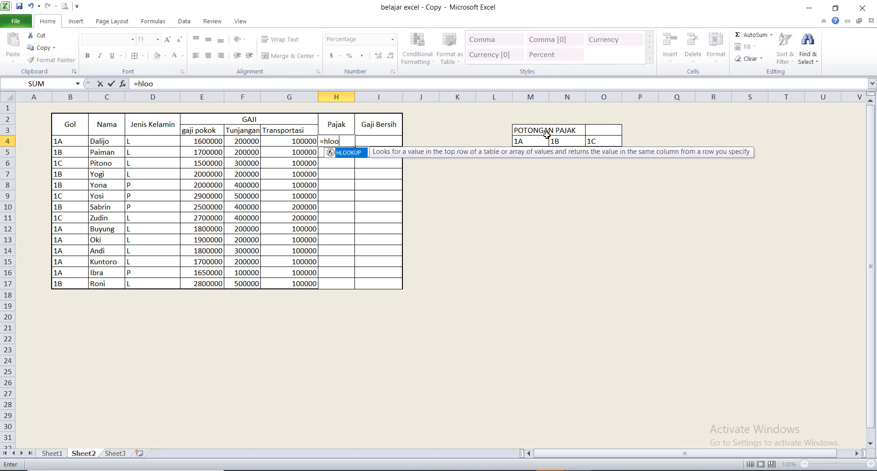
pyautogui.write('kup(')
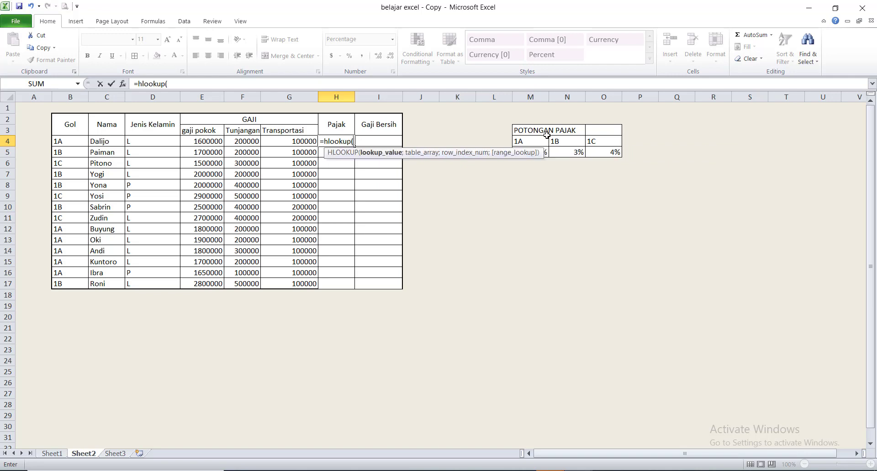
pyautogui.click(64, 142)
pyautogui.write(';')
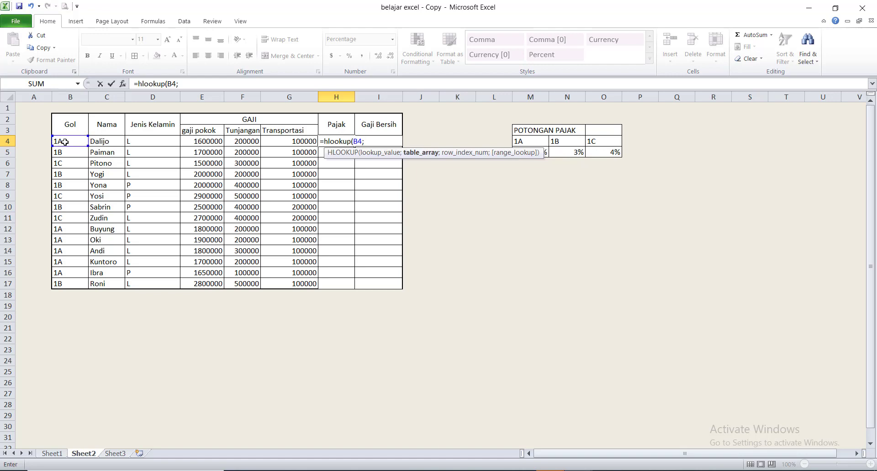
pyautogui.click(524, 141)
pyautogui.moveTo(558, 145); pyautogui.dragTo(608, 153)
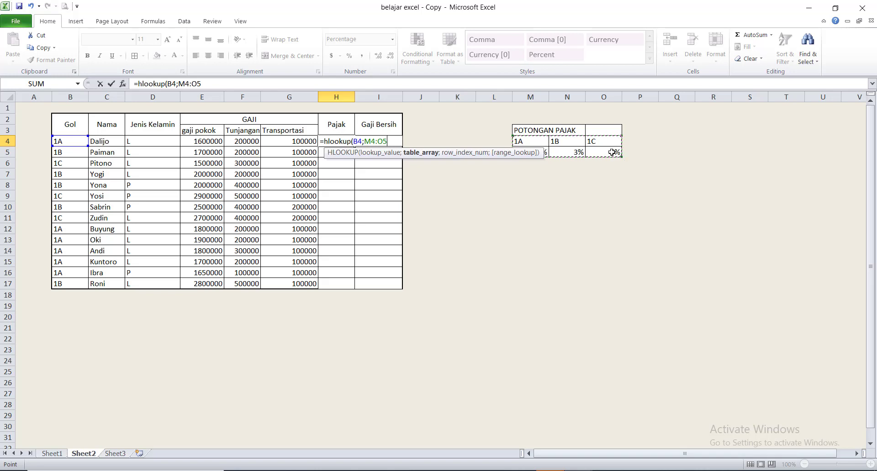
pyautogui.press('F4')
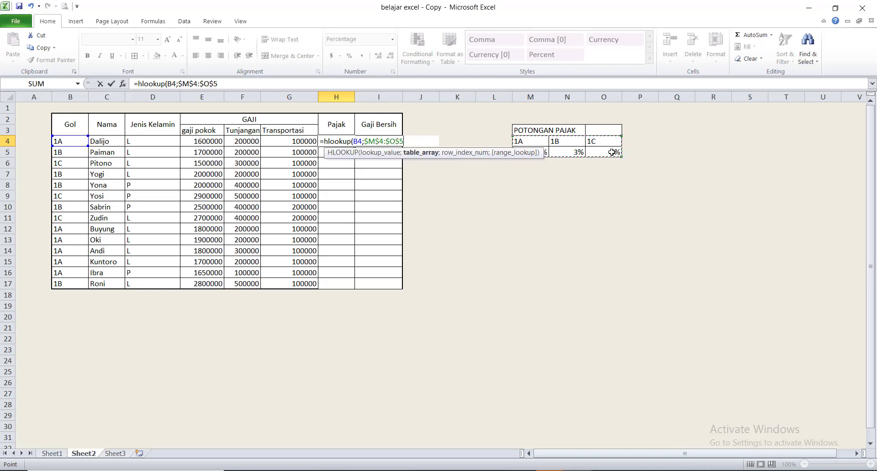
pyautogui.write(';')
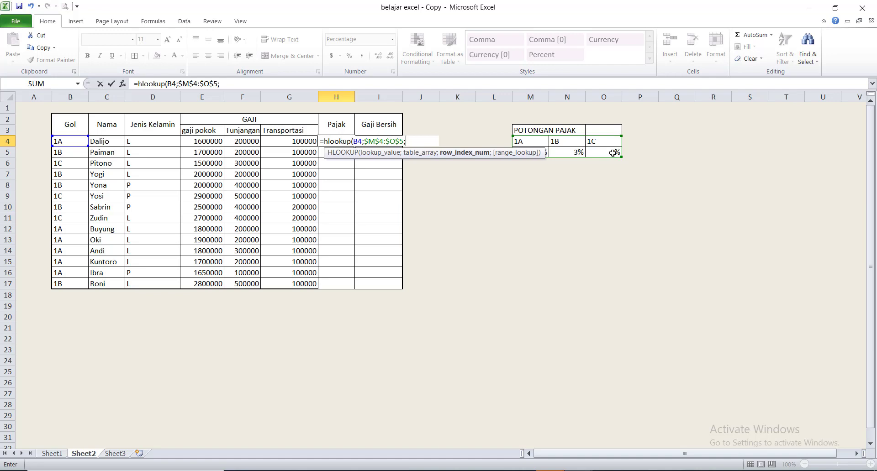
pyautogui.write('2')
pyautogui.press('Return')
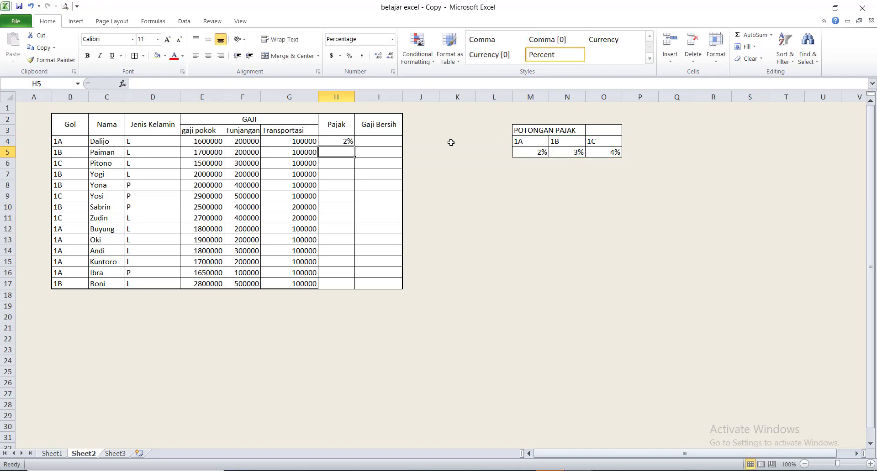
# Fill the Pajak formula from H4 down to H17.
pyautogui.click(347, 139)
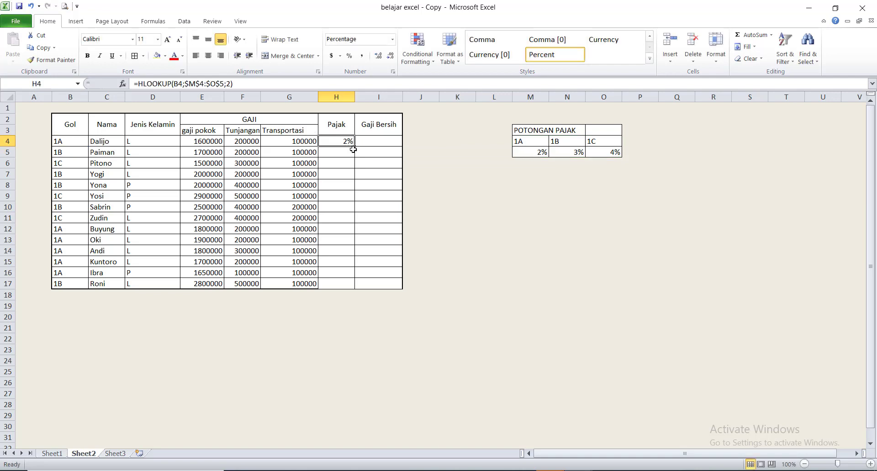
pyautogui.moveTo(355, 146); pyautogui.dragTo(357, 287)
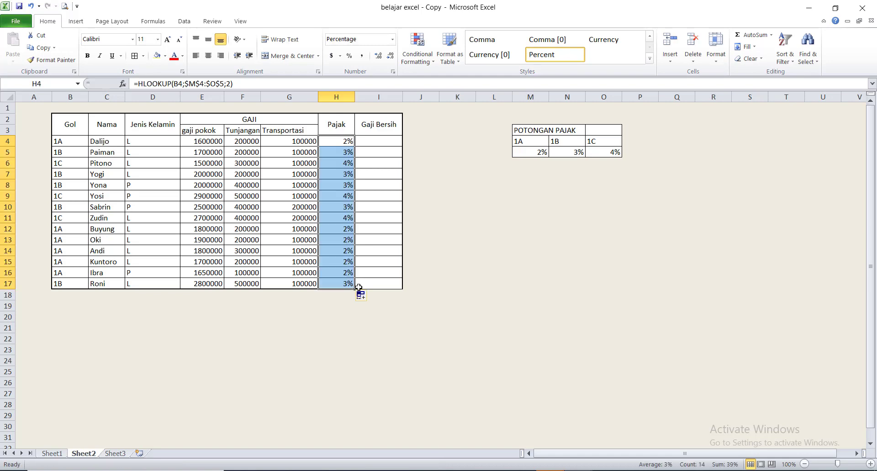
pyautogui.press('Right')
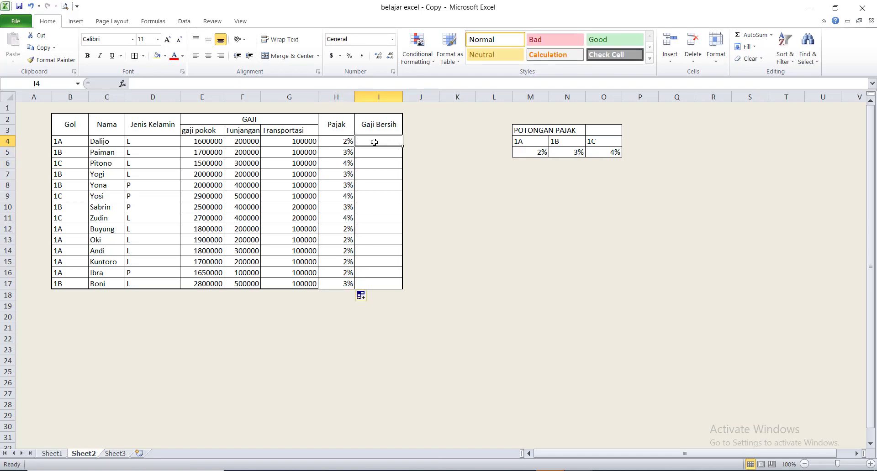
pyautogui.click(337, 138)
# Enter the Gaji Bersih formula =E4+F4+G4+(H4*E4) in I4.
pyautogui.click(378, 140)
pyautogui.write('=')
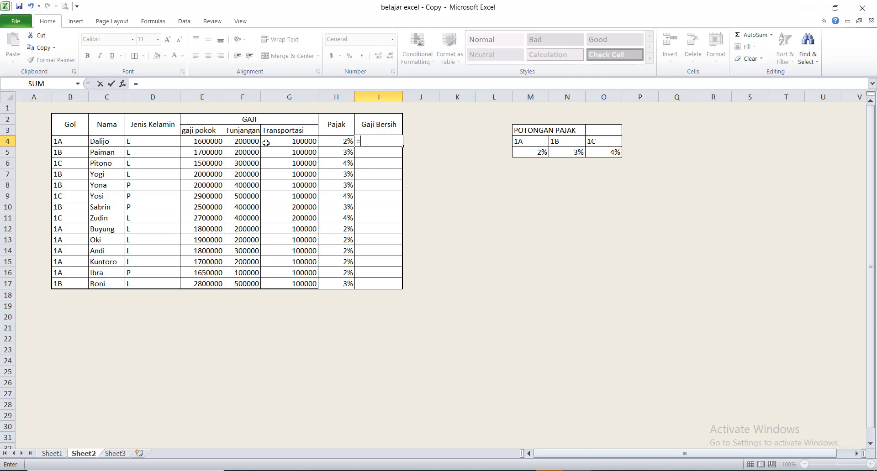
pyautogui.click(207, 140)
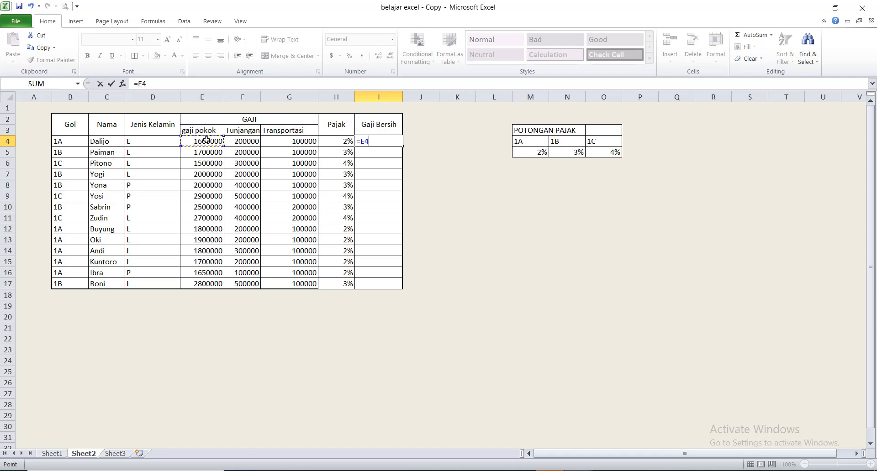
pyautogui.write('+')
pyautogui.click(233, 142)
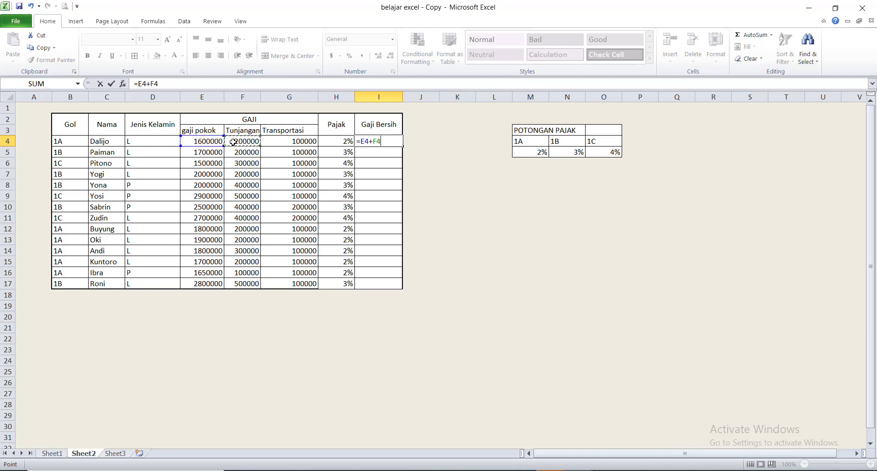
pyautogui.write('+')
pyautogui.click(275, 145)
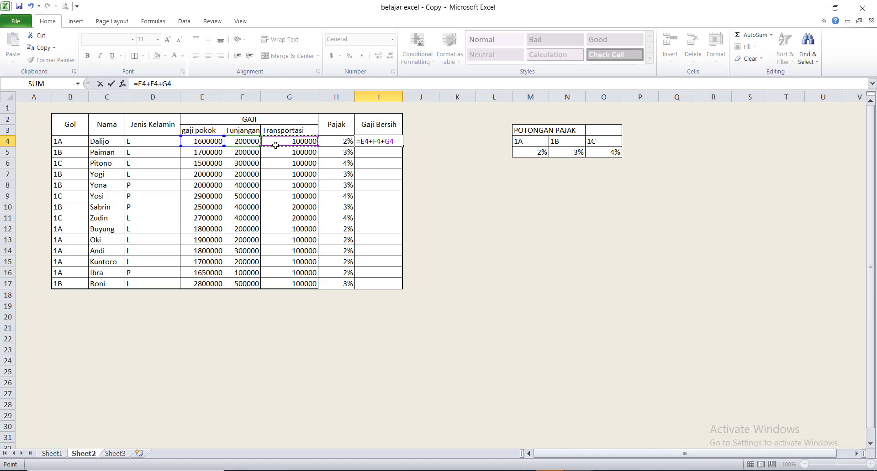
pyautogui.write('+(')
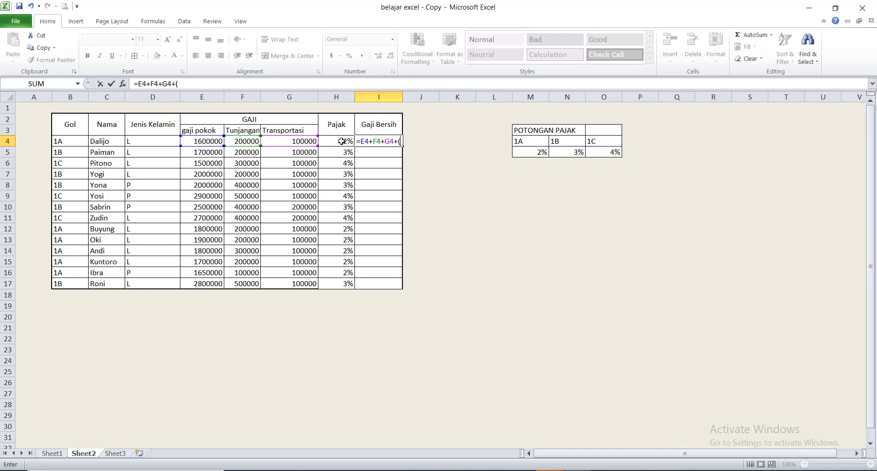
pyautogui.click(342, 141)
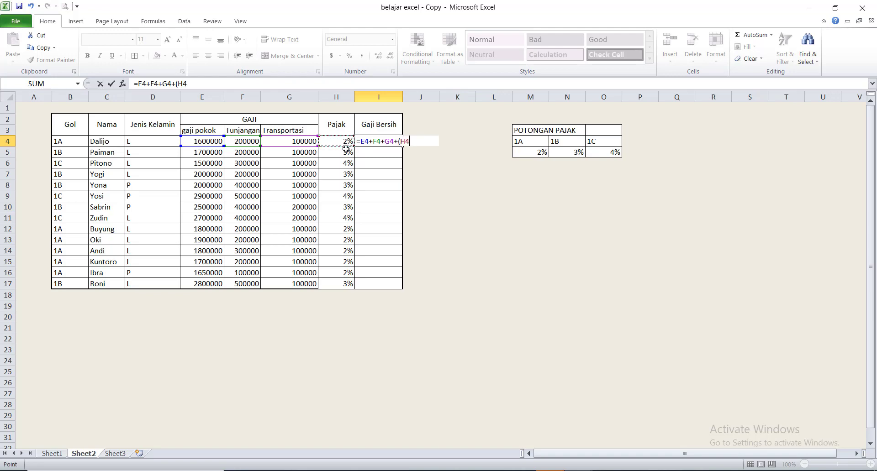
pyautogui.write('*')
pyautogui.click(211, 141)
pyautogui.write(')')
pyautogui.press('Return')
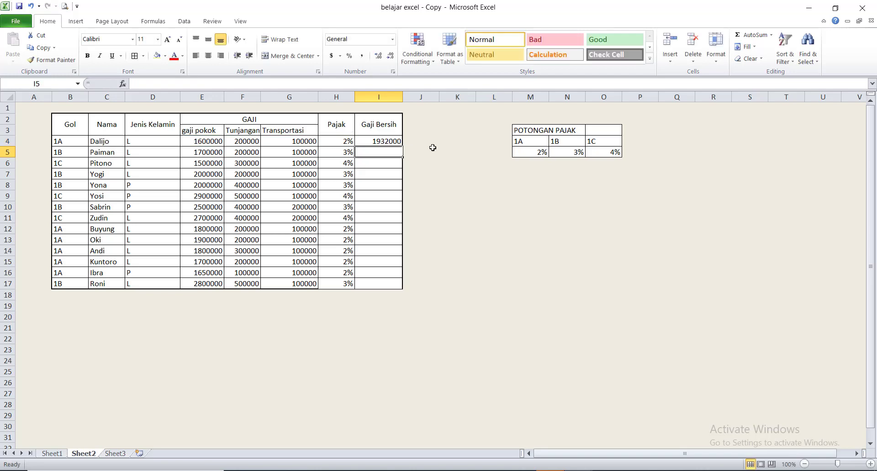
# Fill the Gaji Bersih formula from I4 down to I17.
pyautogui.click(375, 142)
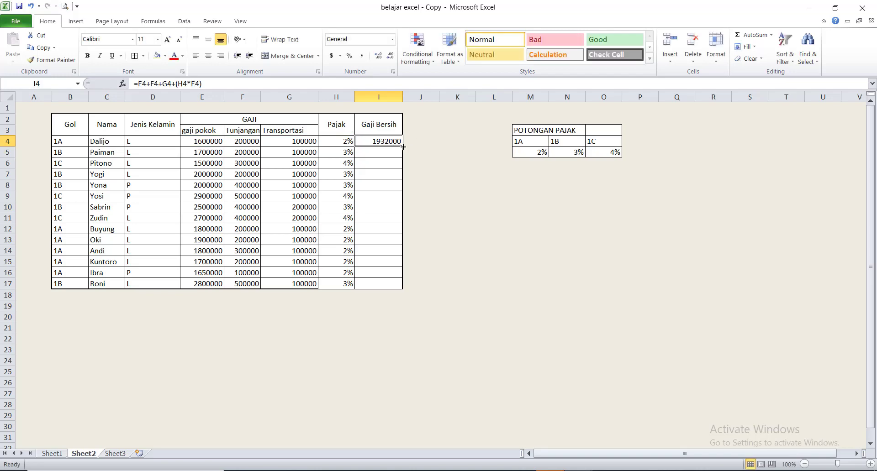
pyautogui.moveTo(404, 147); pyautogui.dragTo(406, 289)
pyautogui.click(378, 192)
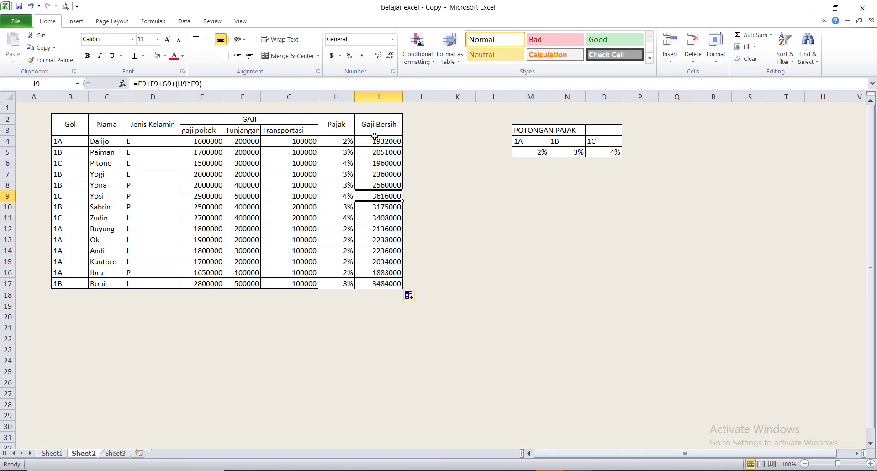
# Give the salary amounts in E4:G17 the Accounting number category with 0 decimal places.
pyautogui.click(194, 140)
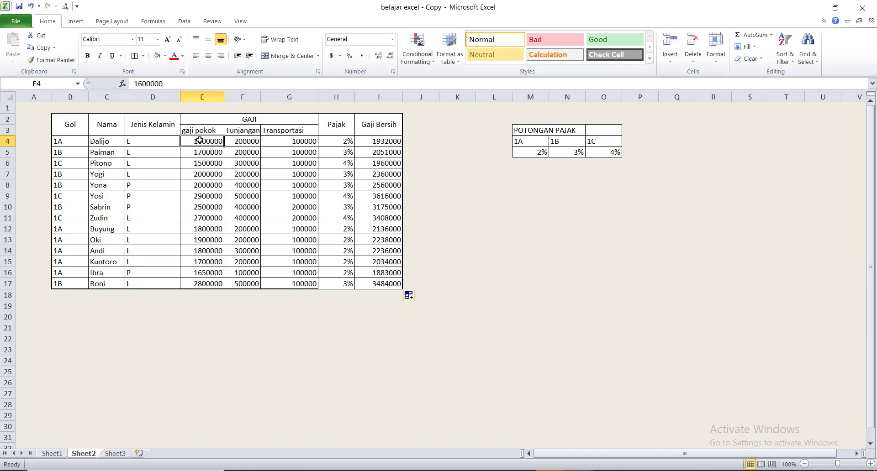
pyautogui.moveTo(214, 142); pyautogui.dragTo(301, 285)
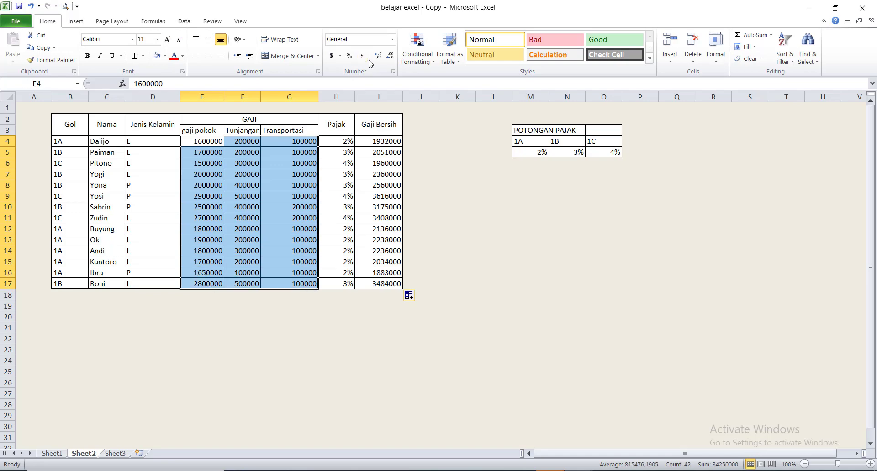
pyautogui.click(393, 72)
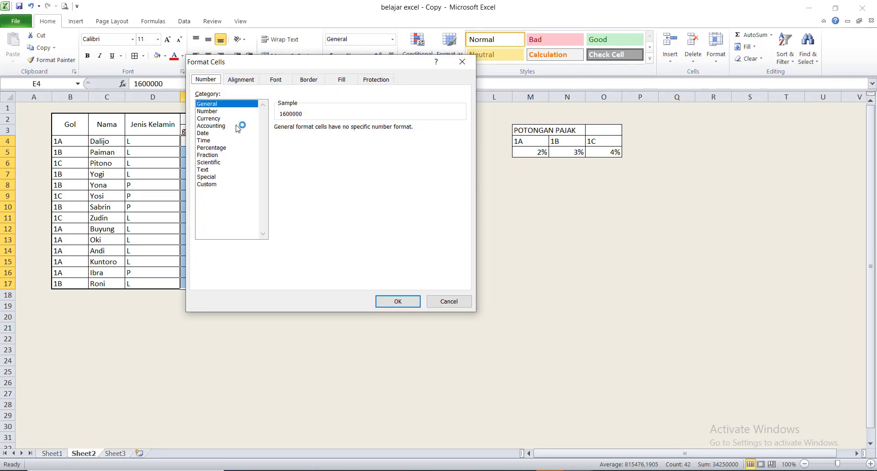
pyautogui.click(230, 126)
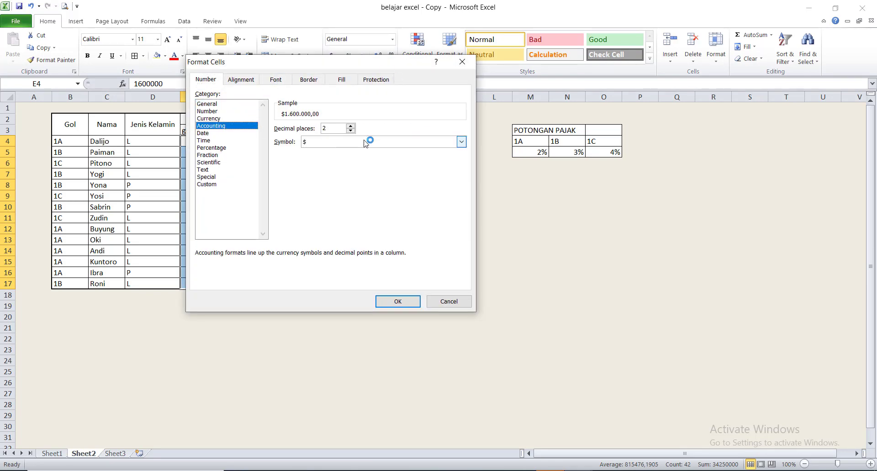
pyautogui.click(351, 131)
# Choose Rp Indonesian as the currency symbol for E4:G17 and apply the format.
pyautogui.click(461, 143)
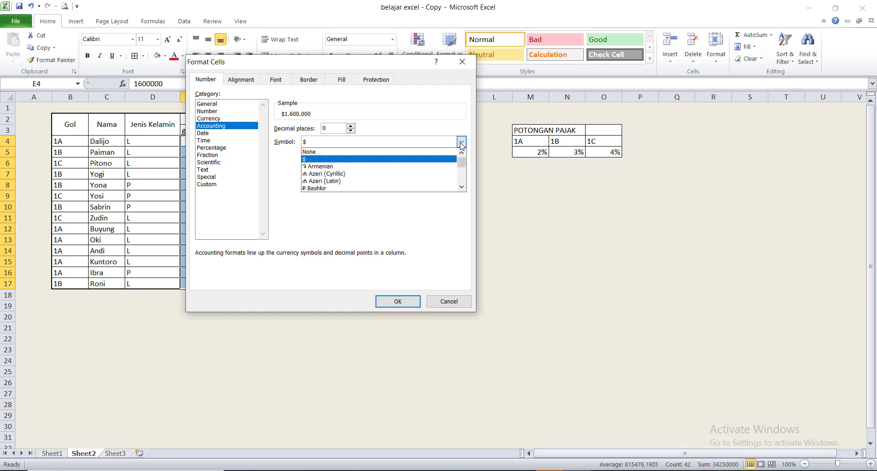
pyautogui.click(462, 144)
pyautogui.click(461, 144)
pyautogui.scroll(-1, 459, 181)
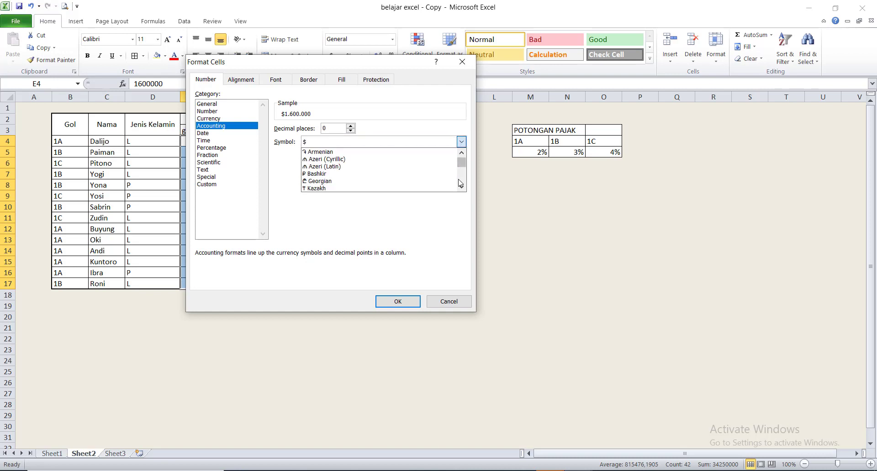
pyautogui.scroll(-10, 414, 187)
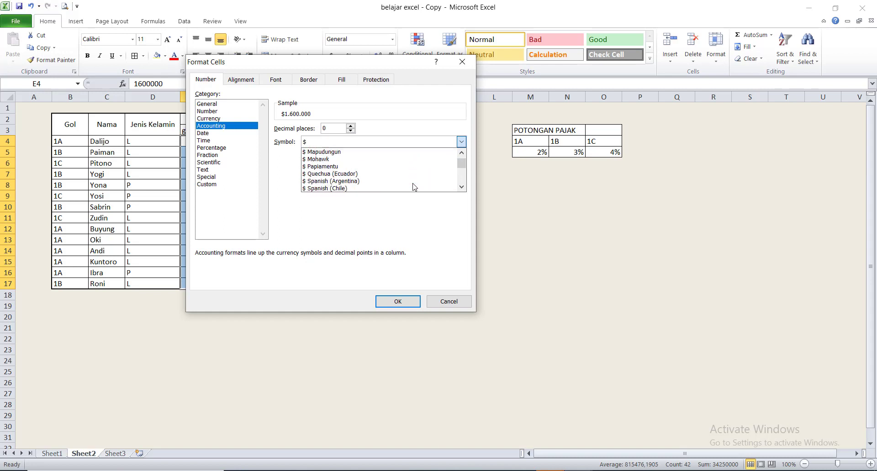
pyautogui.scroll(-10, 413, 187)
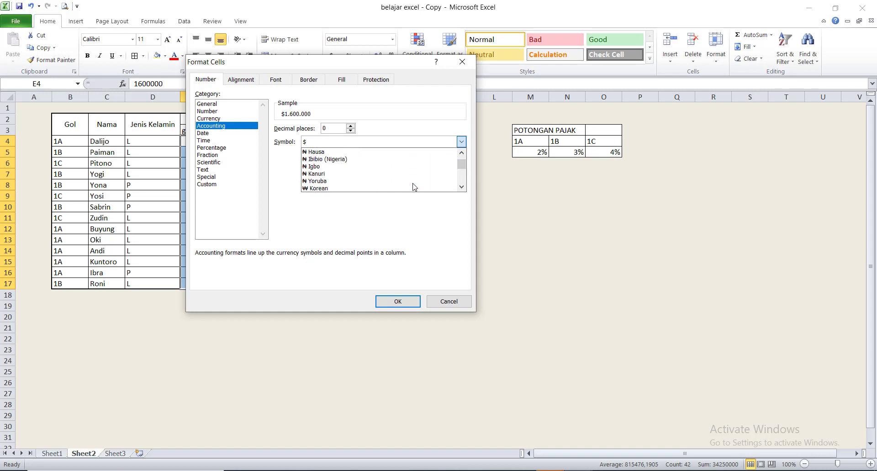
pyautogui.scroll(-10, 413, 186)
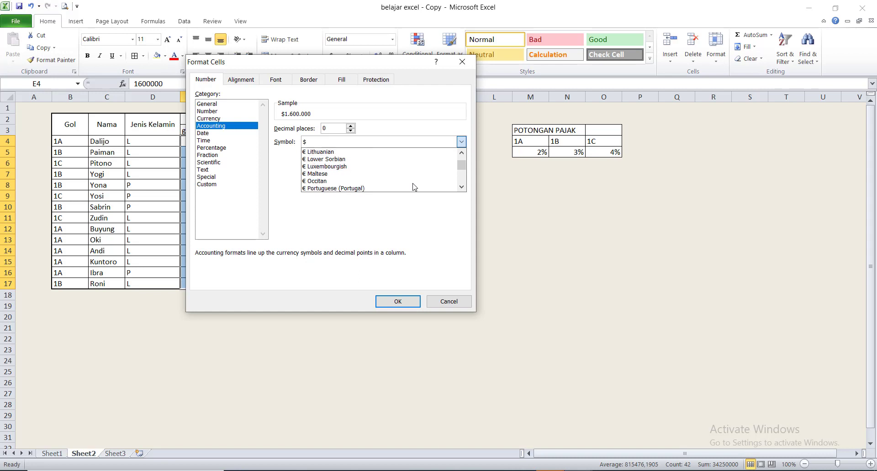
pyautogui.scroll(-10, 413, 187)
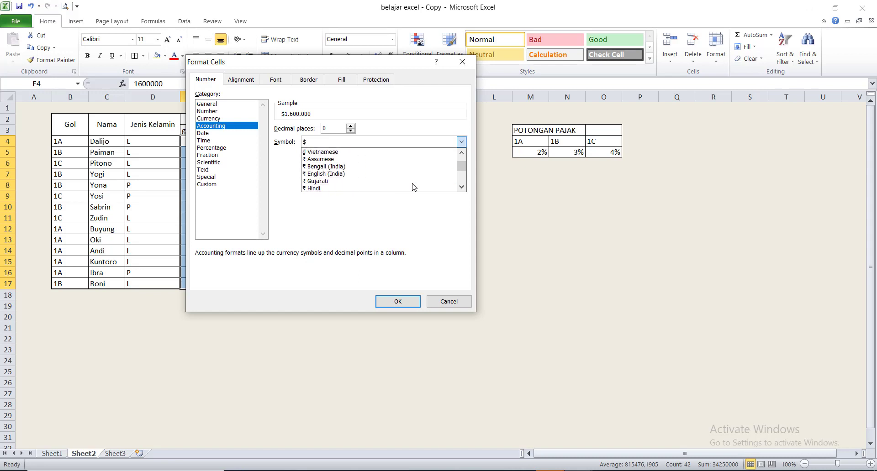
pyautogui.scroll(-10, 413, 187)
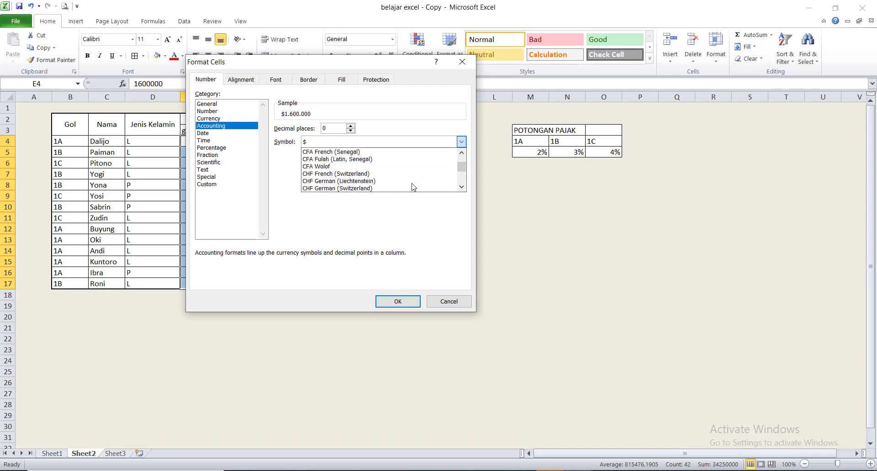
pyautogui.scroll(-10, 413, 186)
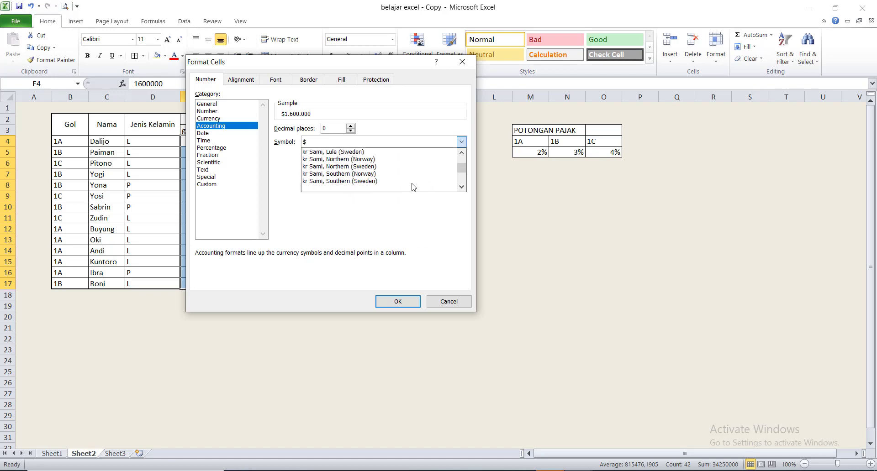
pyautogui.scroll(-10, 413, 186)
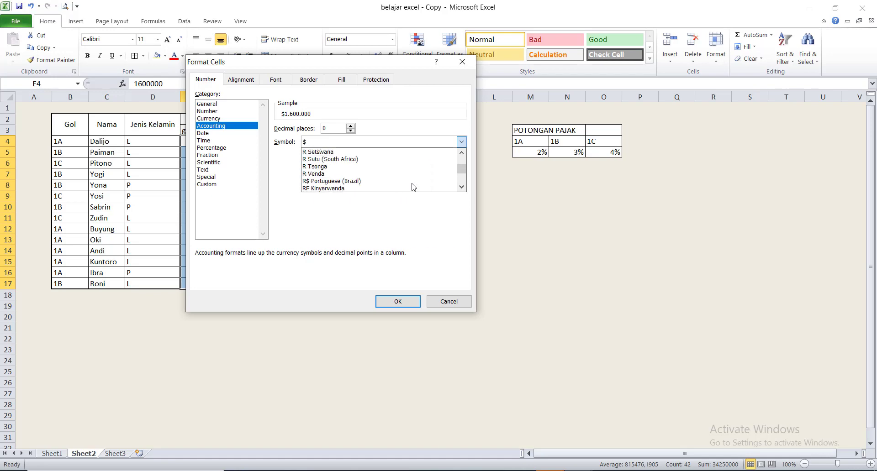
pyautogui.scroll(-3, 414, 186)
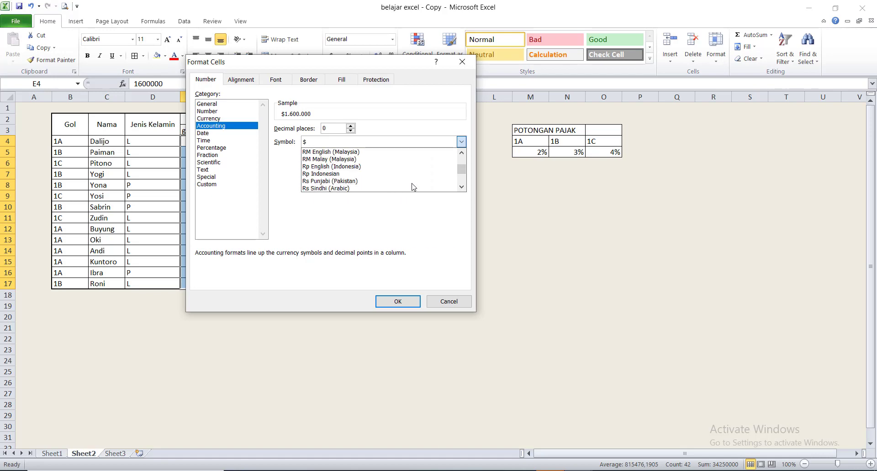
pyautogui.click(381, 173)
pyautogui.click(396, 302)
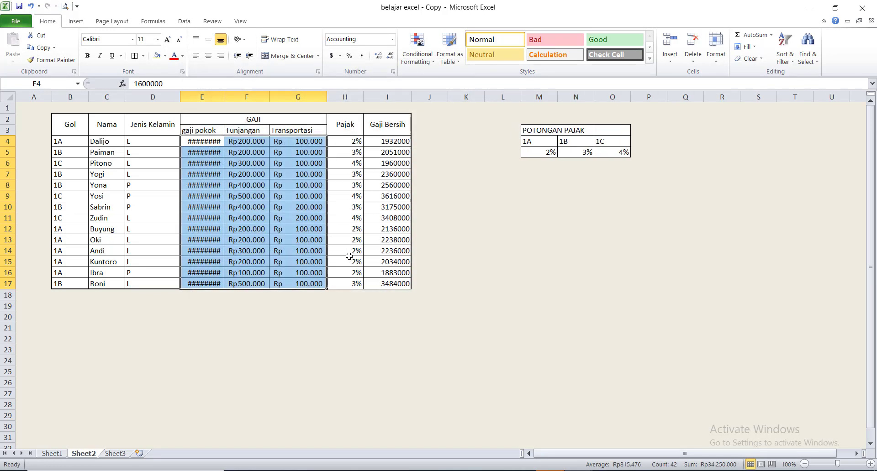
# Autofit the width of the gaji pokok column E to its formatted amounts.
pyautogui.doubleClick(224, 97)
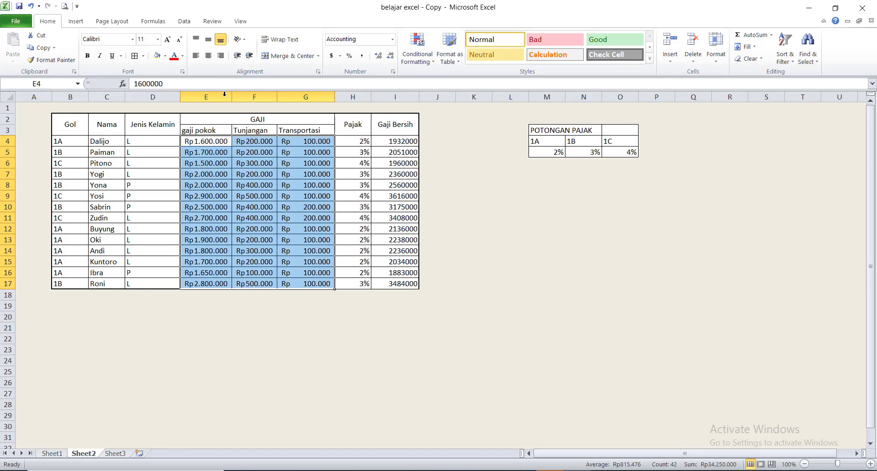
pyautogui.click(348, 174)
pyautogui.click(397, 167)
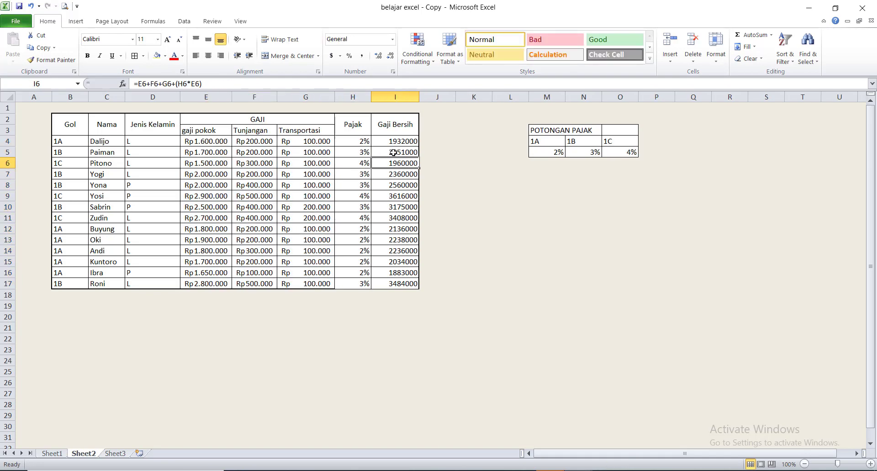
# Give the Gaji Bersih amounts in I4:I17 the Accounting number category with 0 decimal places.
pyautogui.moveTo(396, 141); pyautogui.dragTo(410, 284)
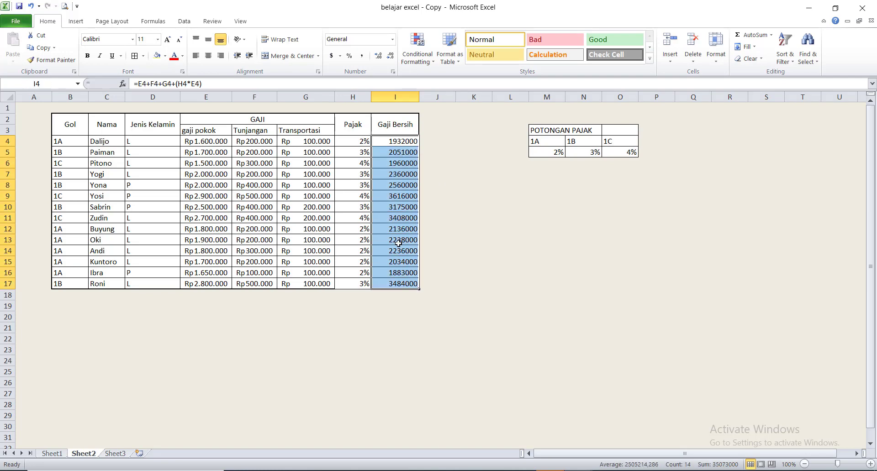
pyautogui.click(392, 72)
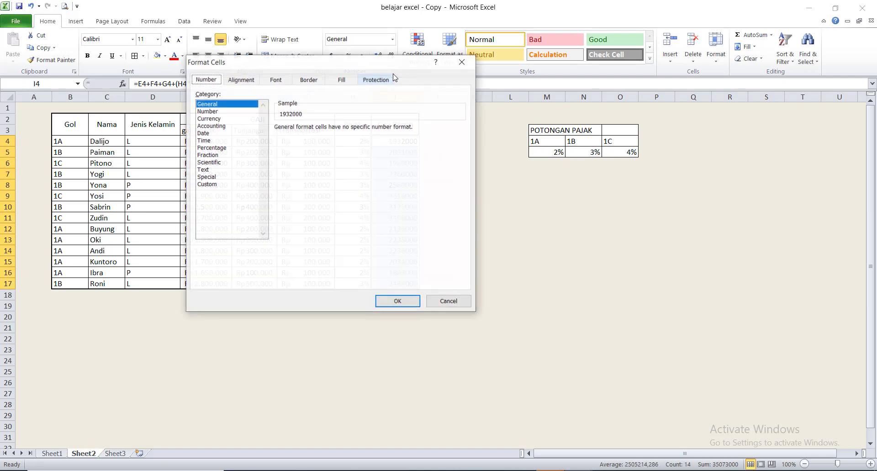
pyautogui.click(229, 126)
pyautogui.click(350, 131)
pyautogui.click(350, 131)
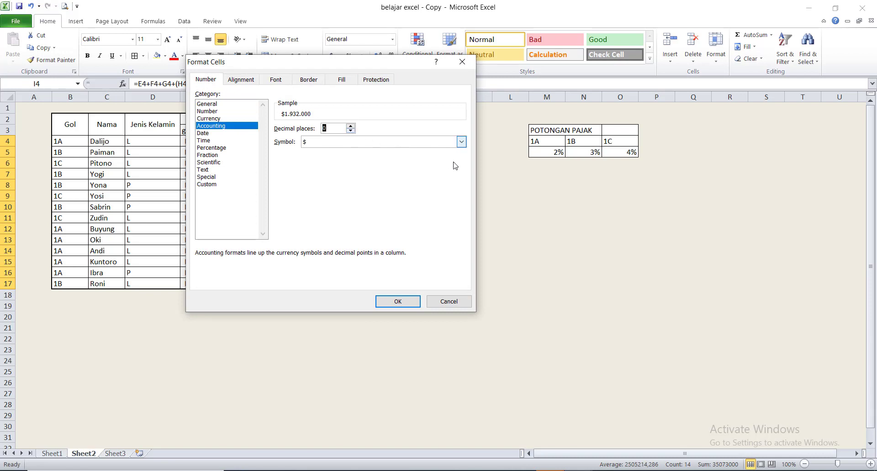
# Choose Rp Indonesian as the currency symbol for I4:I17 and apply the format.
pyautogui.click(461, 142)
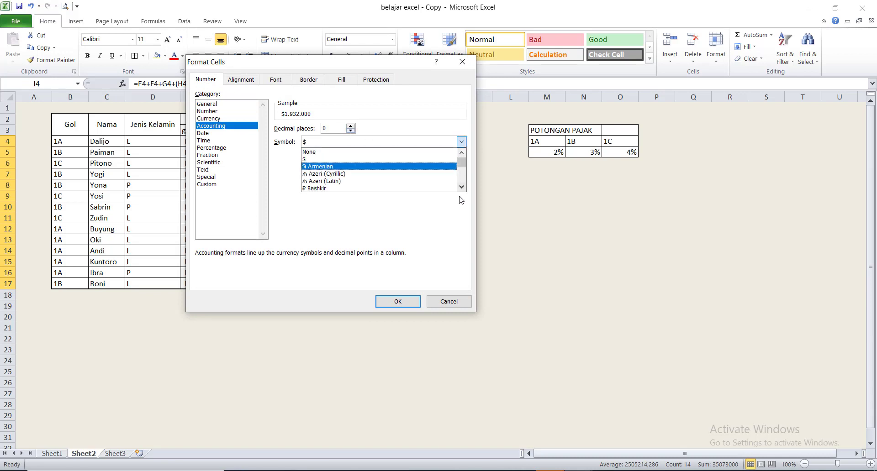
pyautogui.scroll(-10, 406, 177)
pyautogui.scroll(-15, 406, 177)
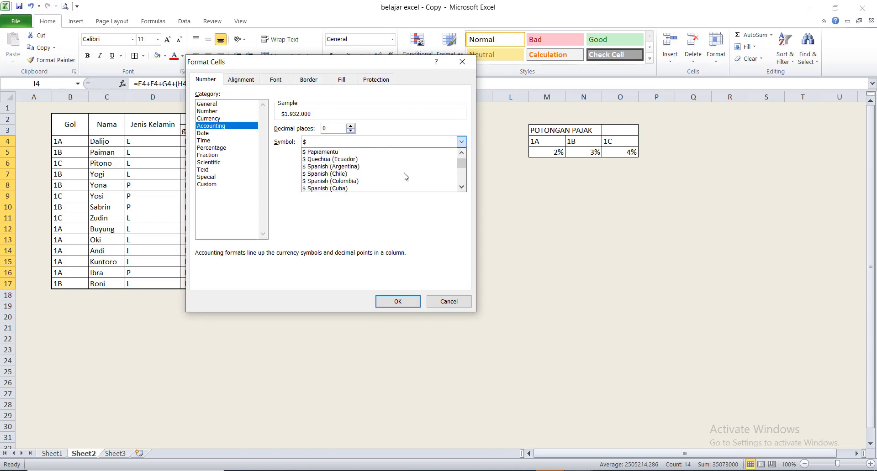
pyautogui.scroll(-12, 405, 177)
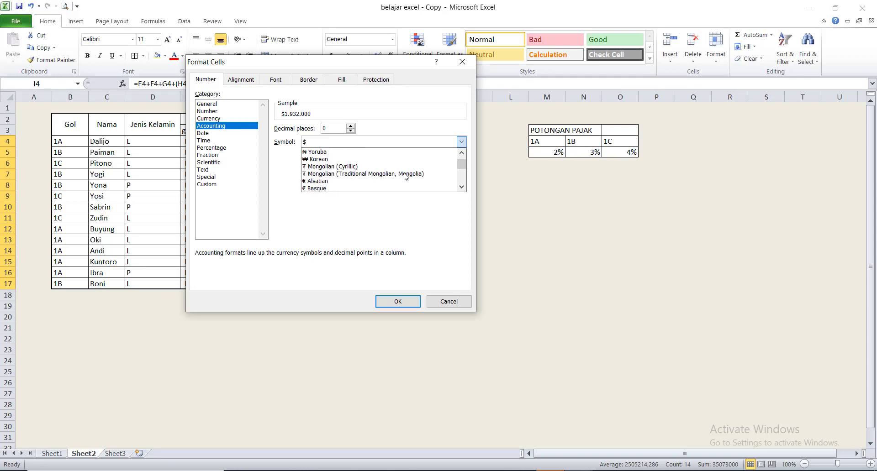
pyautogui.scroll(-12, 406, 177)
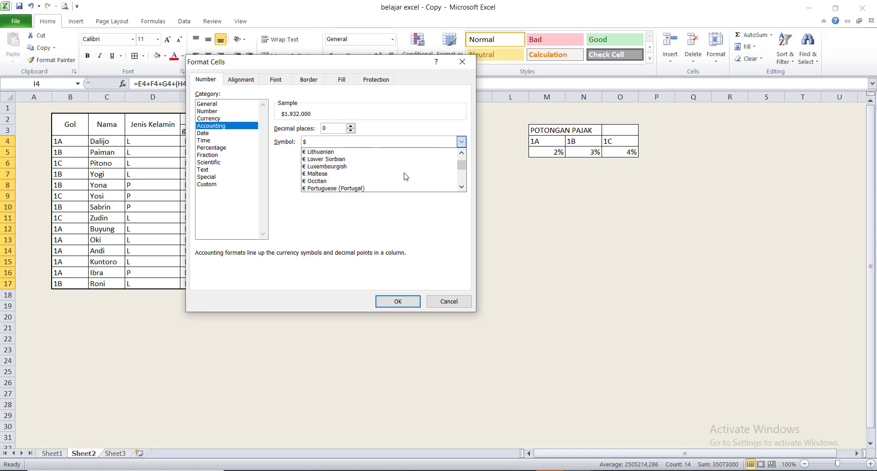
pyautogui.scroll(-12, 405, 177)
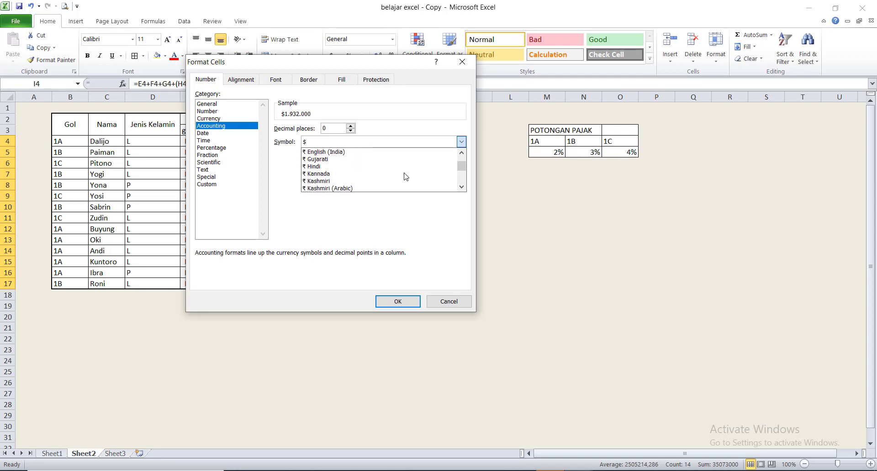
pyautogui.scroll(-12, 406, 177)
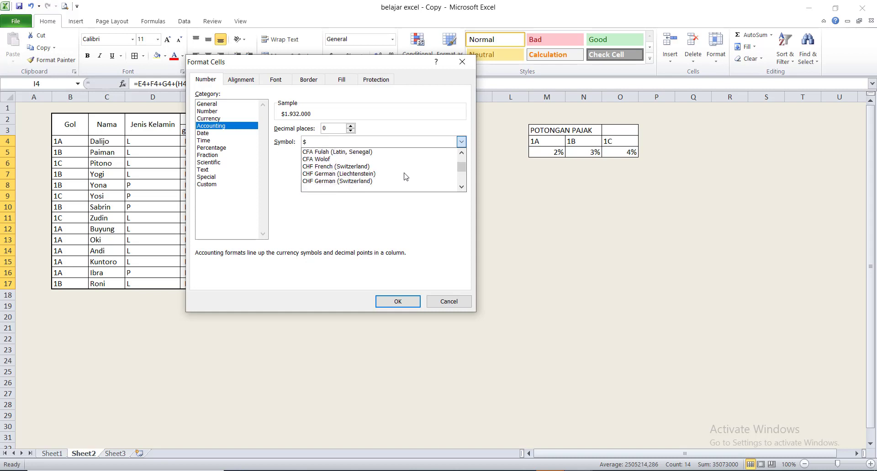
pyautogui.scroll(-12, 405, 177)
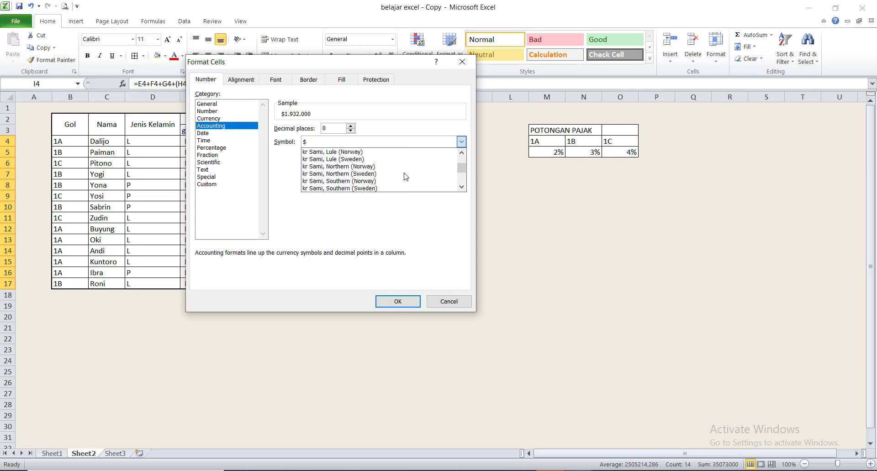
pyautogui.scroll(-12, 406, 177)
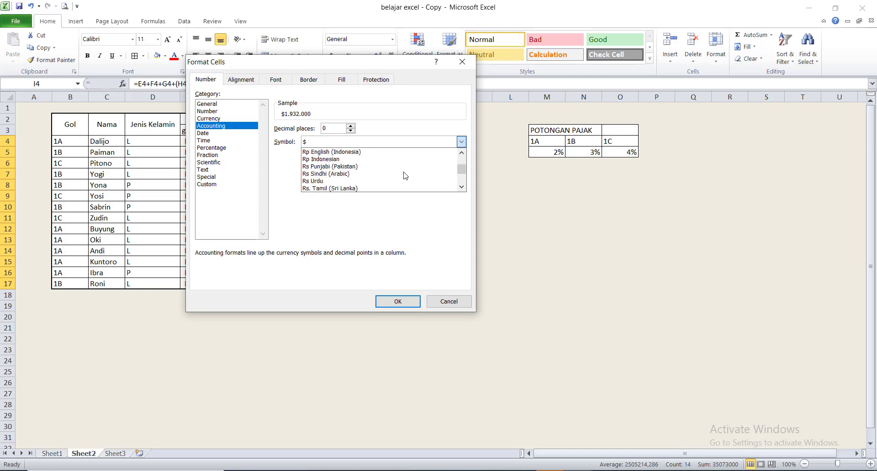
pyautogui.click(406, 159)
pyautogui.click(397, 301)
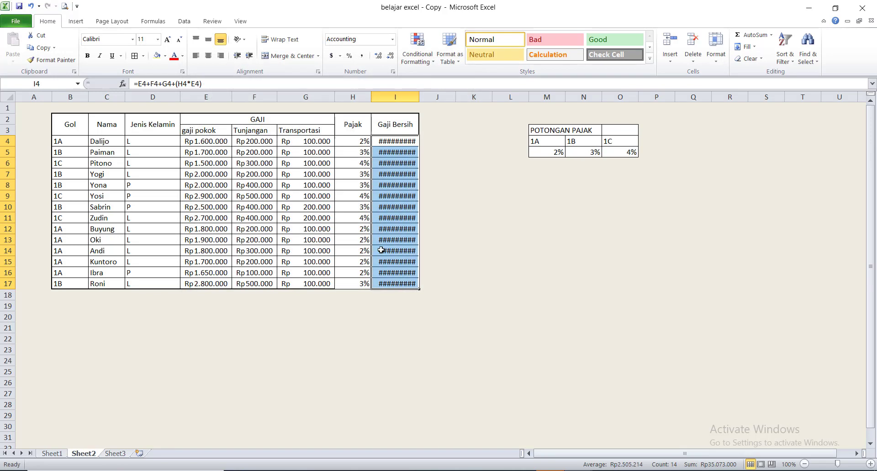
# Autofit the width of the Gaji Bersih column I to its formatted amounts.
pyautogui.click(459, 143)
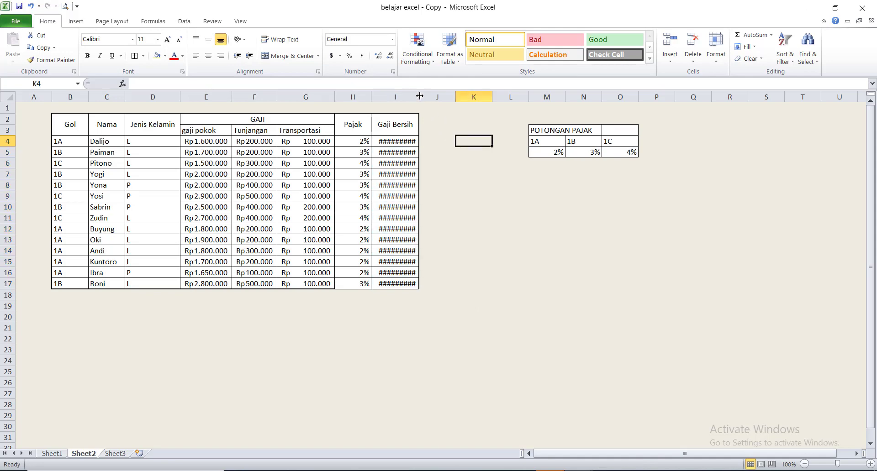
pyautogui.doubleClick(419, 96)
pyautogui.click(473, 173)
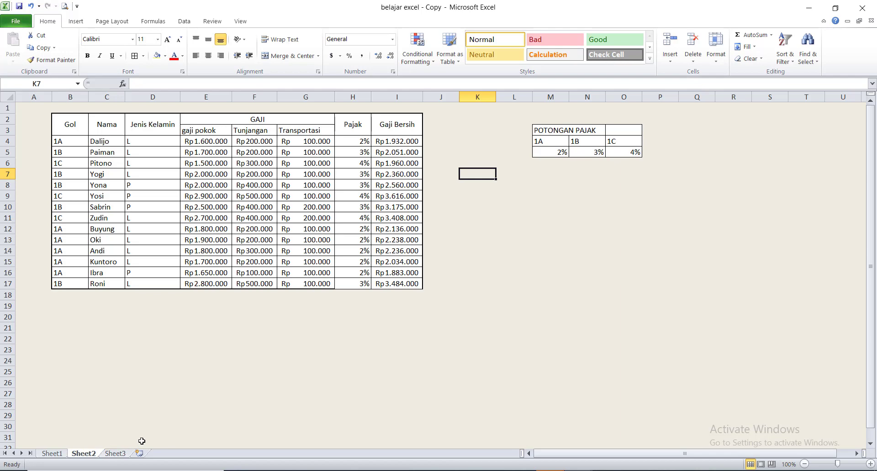
# On Sheet3, enter an UPPER formula in M2 that converts the sentence in D2 to all capitals.
pyautogui.click(116, 455)
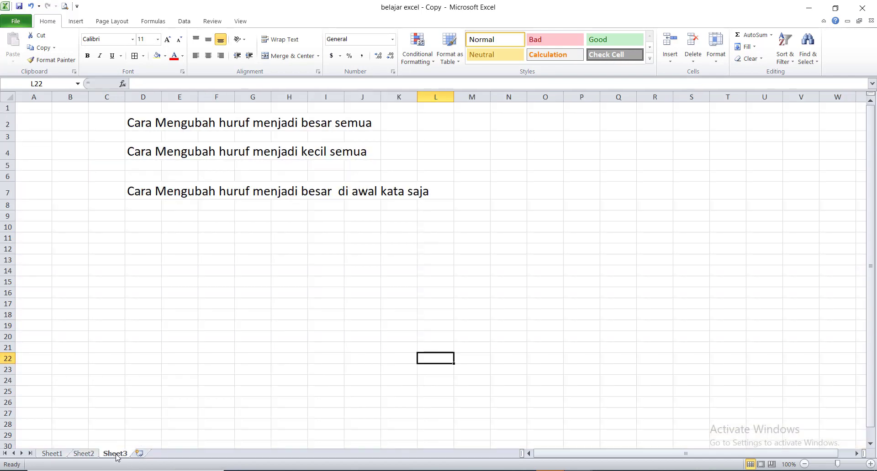
pyautogui.click(480, 129)
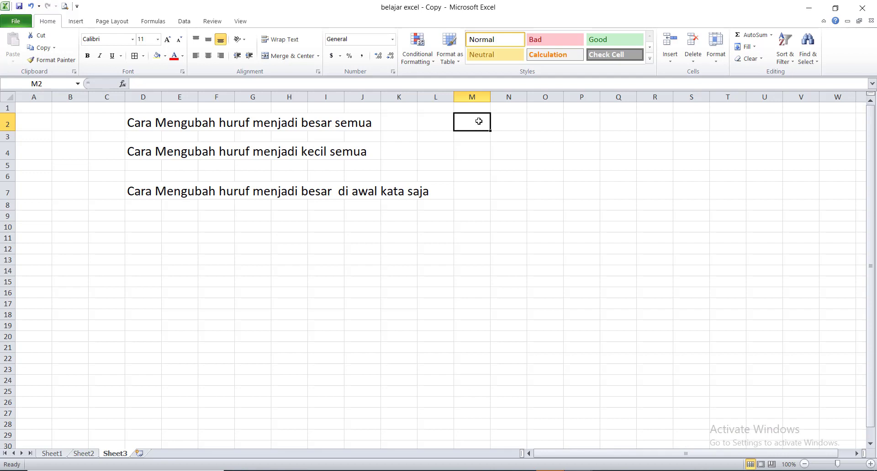
pyautogui.click(485, 150)
pyautogui.click(481, 124)
pyautogui.write('=')
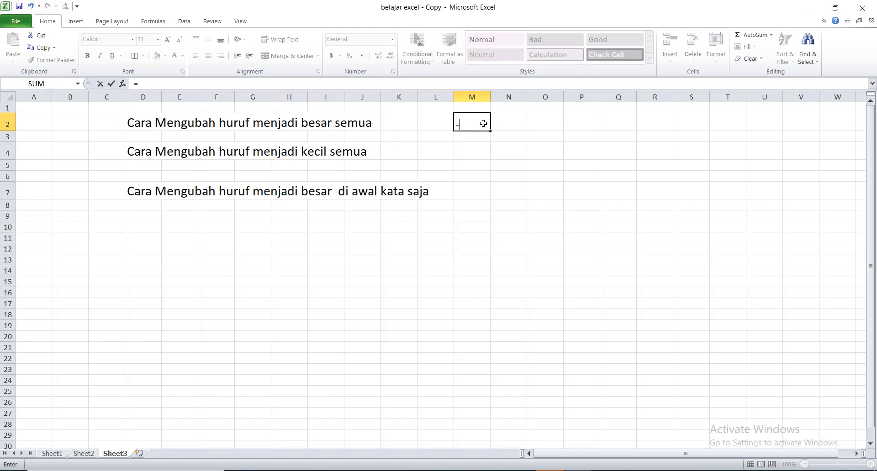
pyautogui.write('upper')
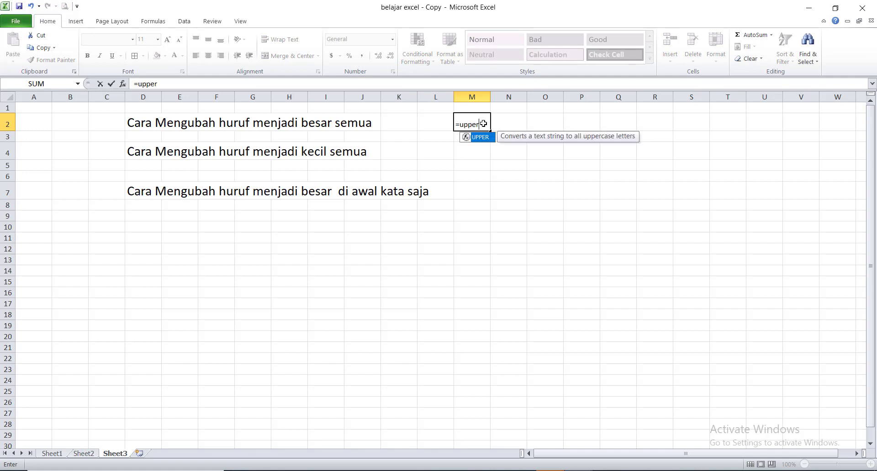
pyautogui.write('(')
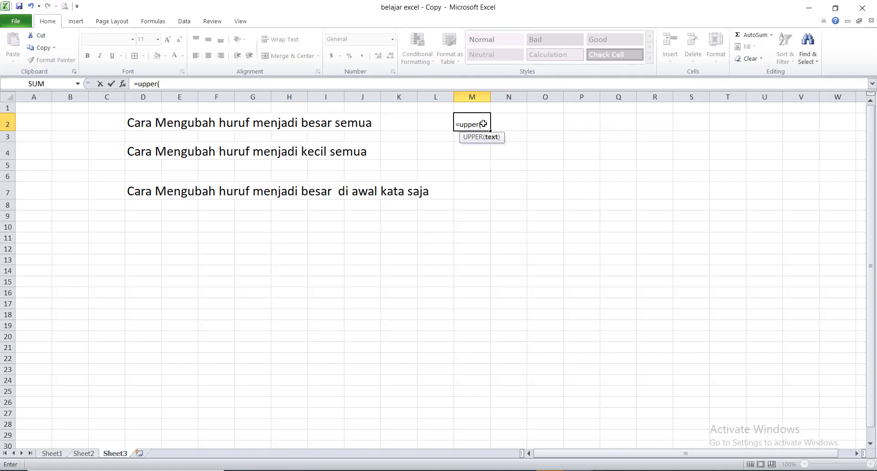
pyautogui.click(139, 122)
pyautogui.write(')')
pyautogui.press('Return')
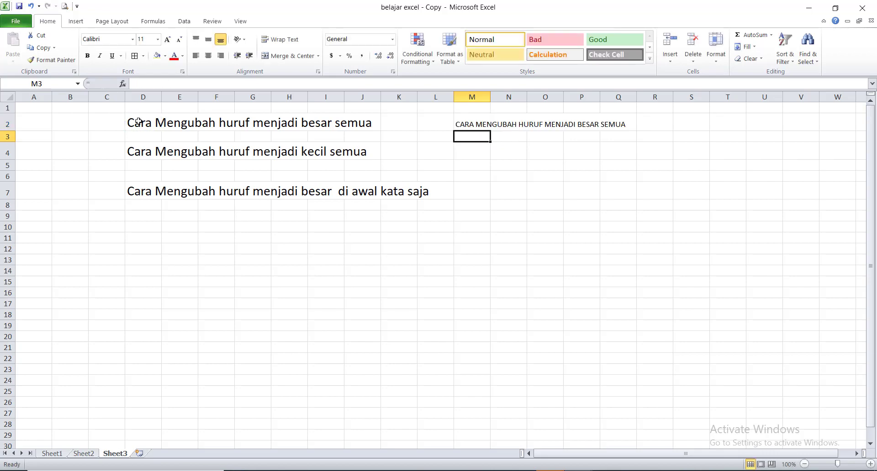
# Enter a LOWER formula in M3 that converts the sentence in D4 to all lowercase.
pyautogui.click(470, 157)
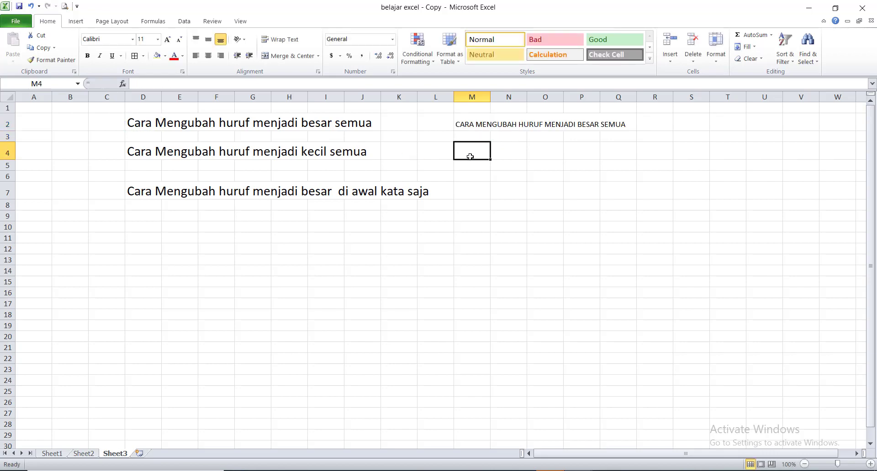
pyautogui.click(477, 137)
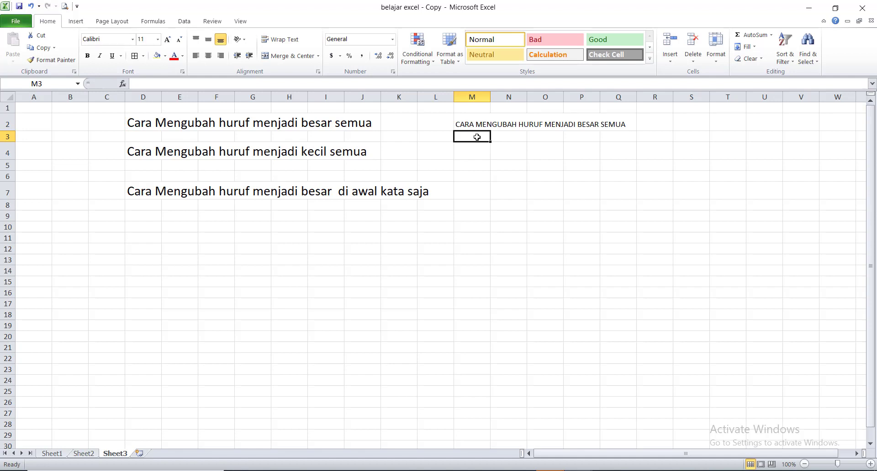
pyautogui.write('=')
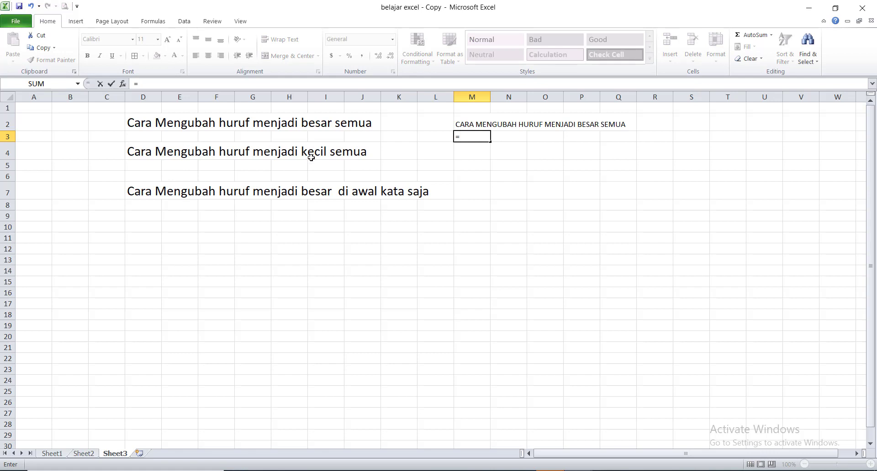
pyautogui.write('lower')
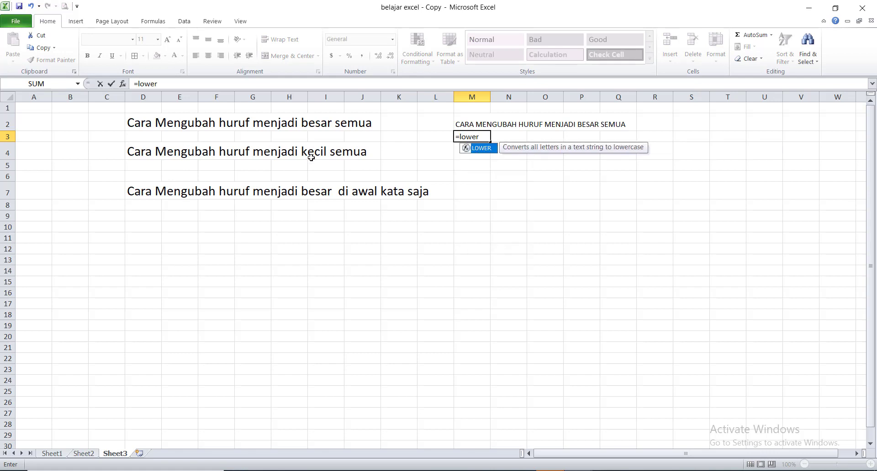
pyautogui.write('(')
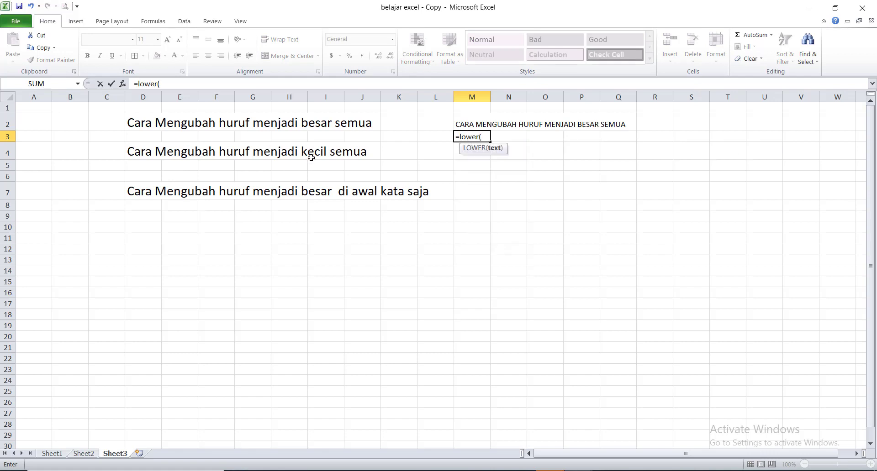
pyautogui.click(132, 149)
pyautogui.write(')')
pyautogui.press('Return')
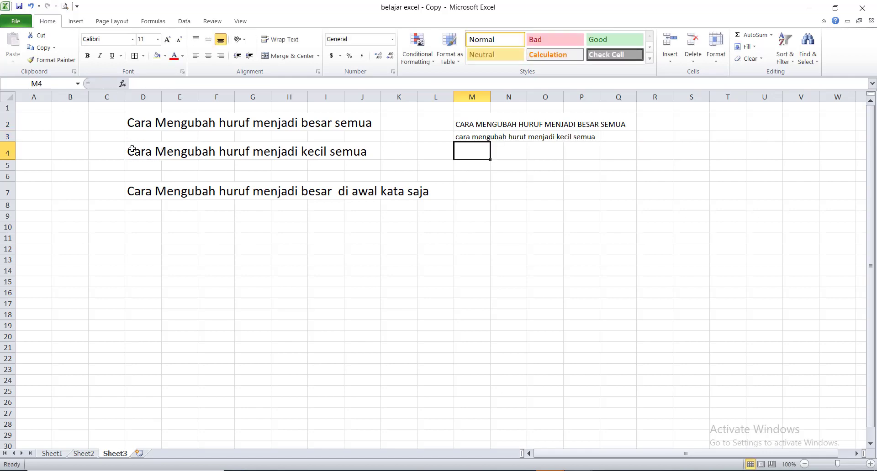
# Enter a PROPER formula in M4 that capitalizes the first letter of each word of the sentence in D7.
pyautogui.write('=')
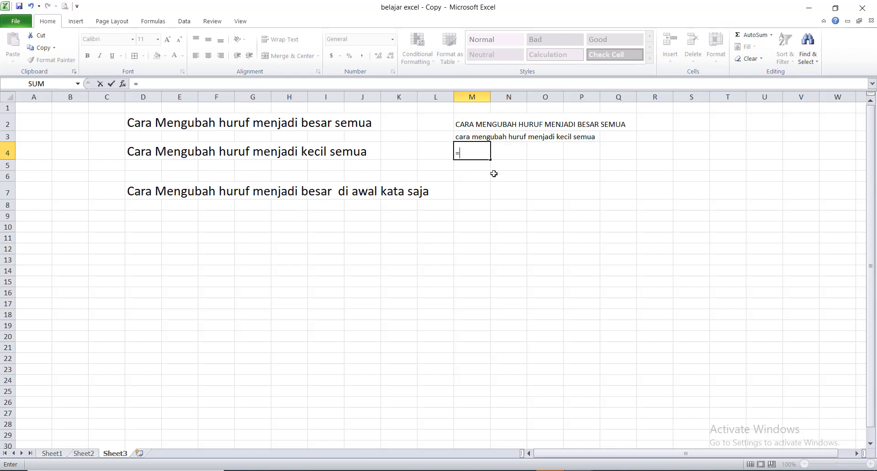
pyautogui.write('p')
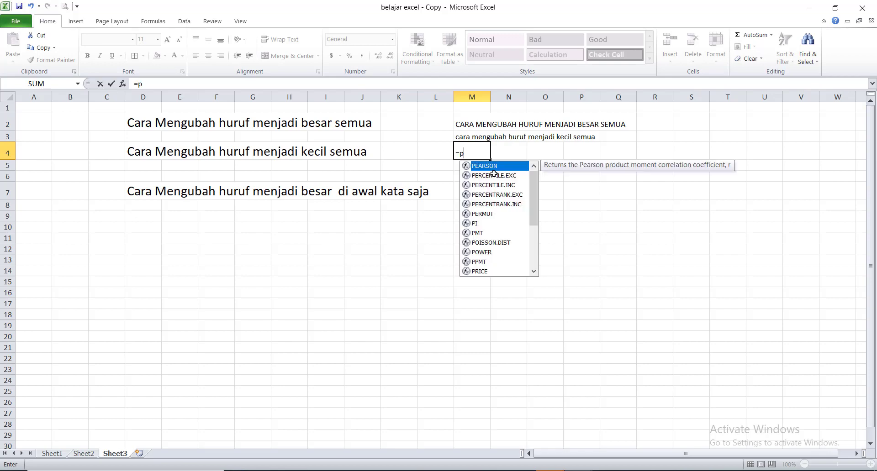
pyautogui.write('roper(')
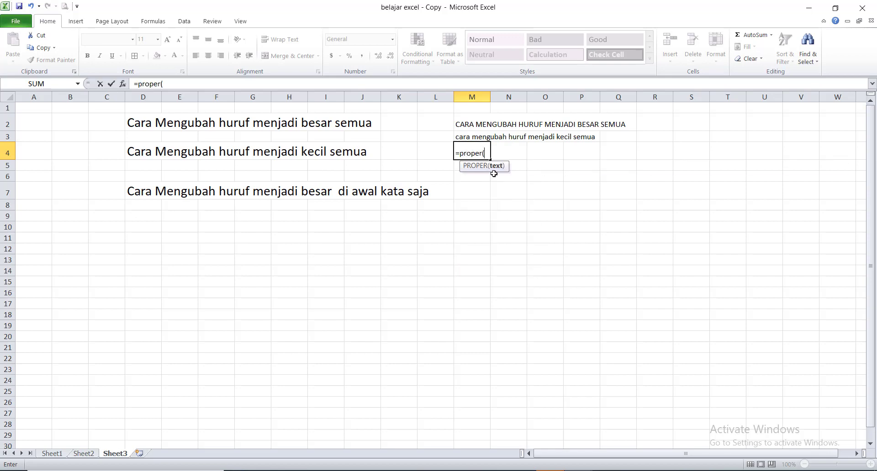
pyautogui.click(137, 189)
pyautogui.write(')')
pyautogui.press('Return')
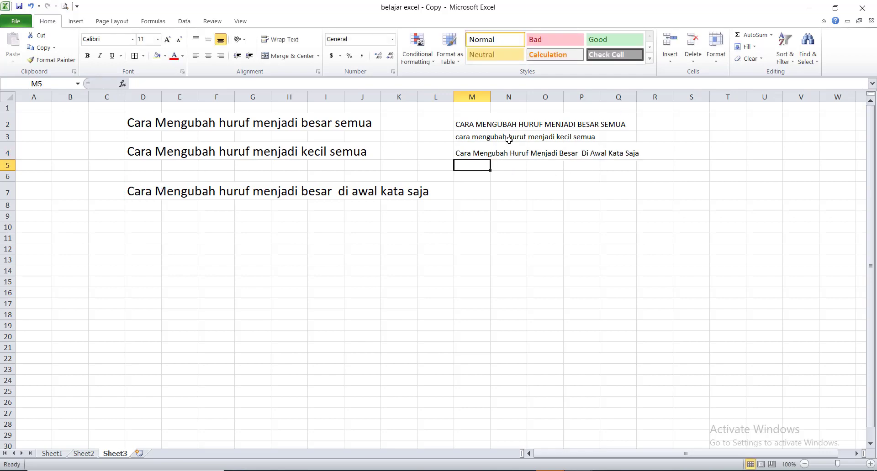
# Return to Sheet1 to review the completed grades table.
pyautogui.click(60, 454)
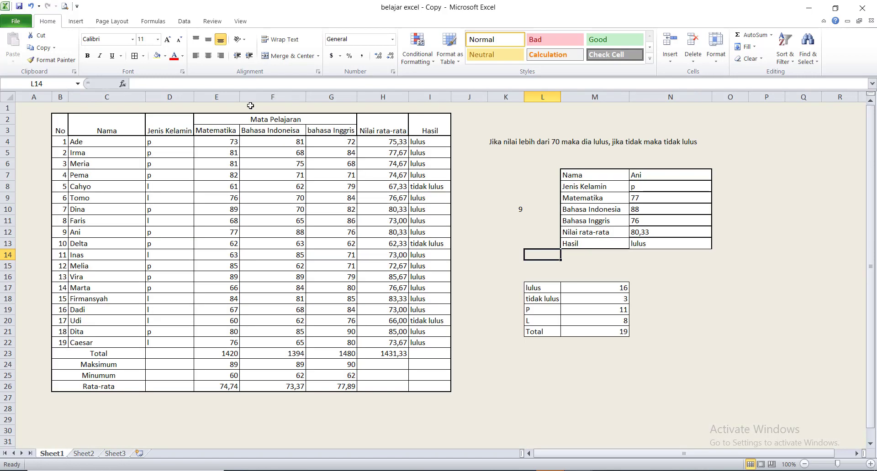